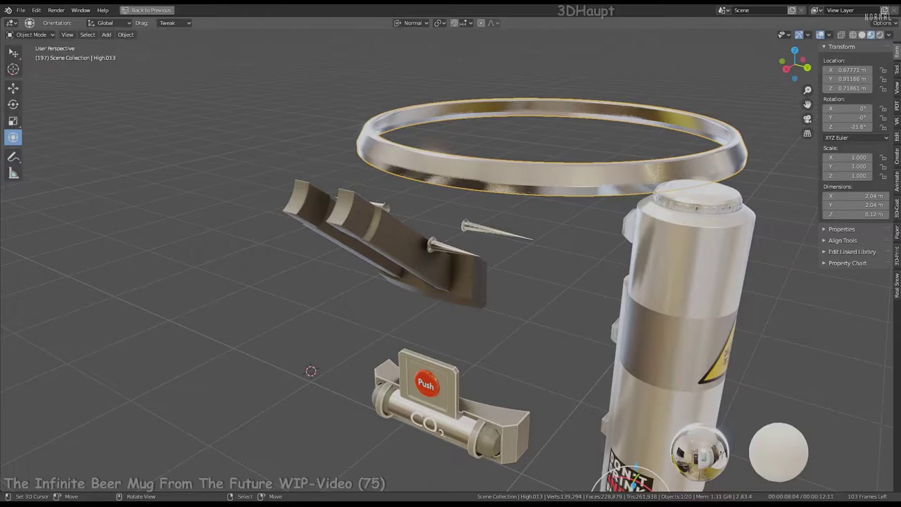
Orbit around the gold ring and bring up the mug cage with its material nodes in the Shading layout
middle_drag(514, 128, 422, 211)
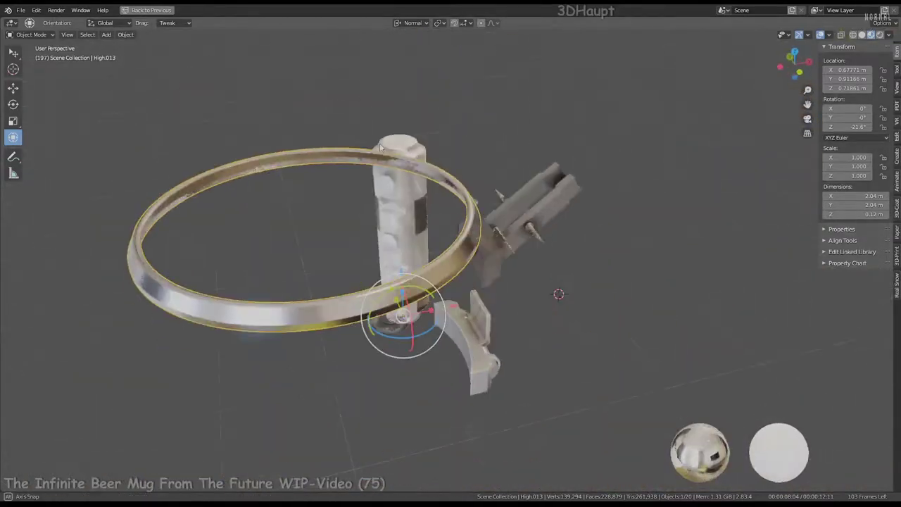
key(Tab)
scroll(412, 199, up, 5)
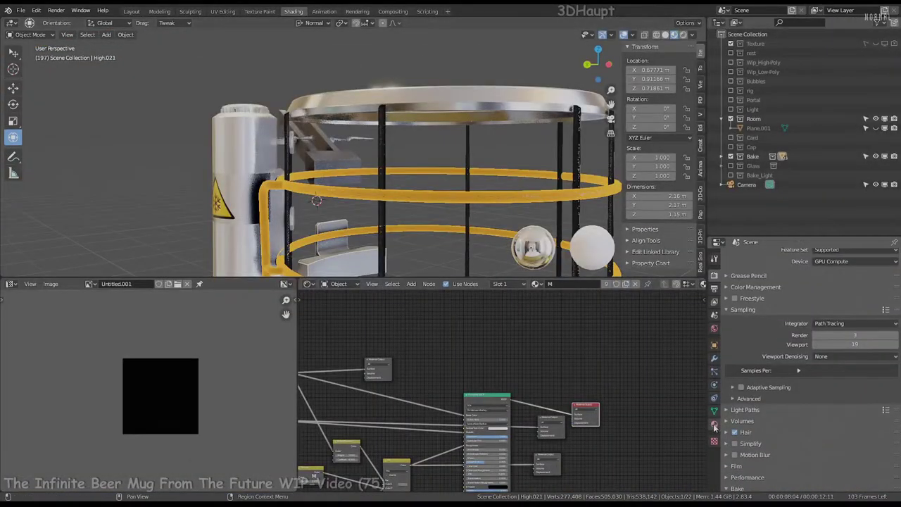
Link the cage rods' dark textured material onto the top ring via Ctrl+L Link Materials
click(715, 344)
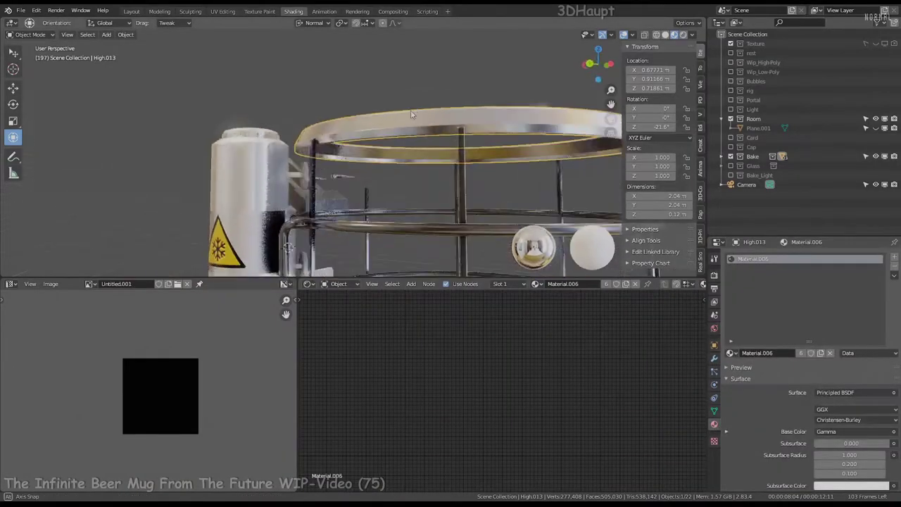
key(ctrl+l)
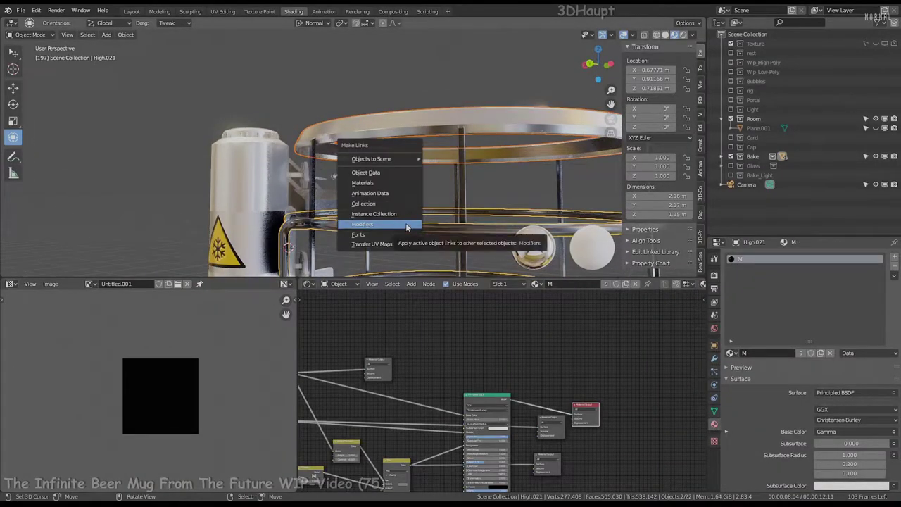
click(403, 193)
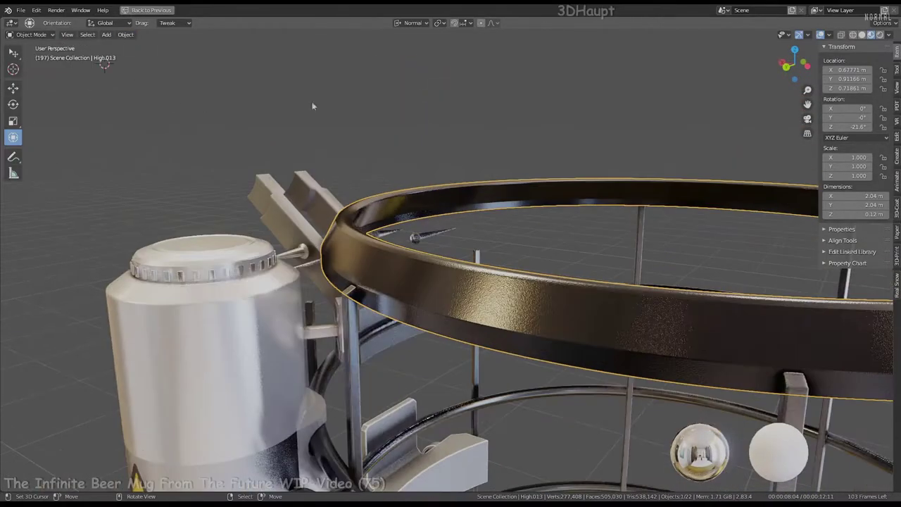
Bake Dirty Vertex Colors onto the top ring in Vertex Paint mode, then return to Object Mode
click(29, 34)
click(28, 78)
click(108, 35)
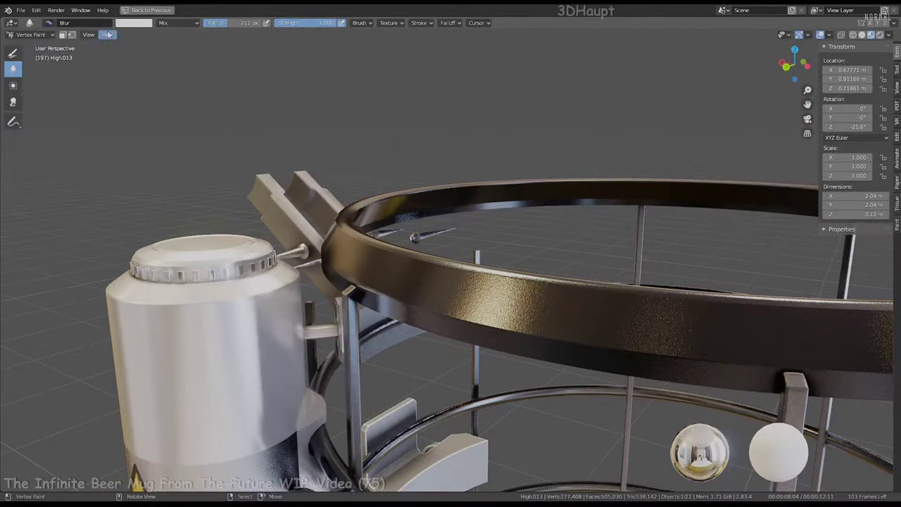
click(134, 64)
middle_drag(473, 216, 419, 216)
click(29, 34)
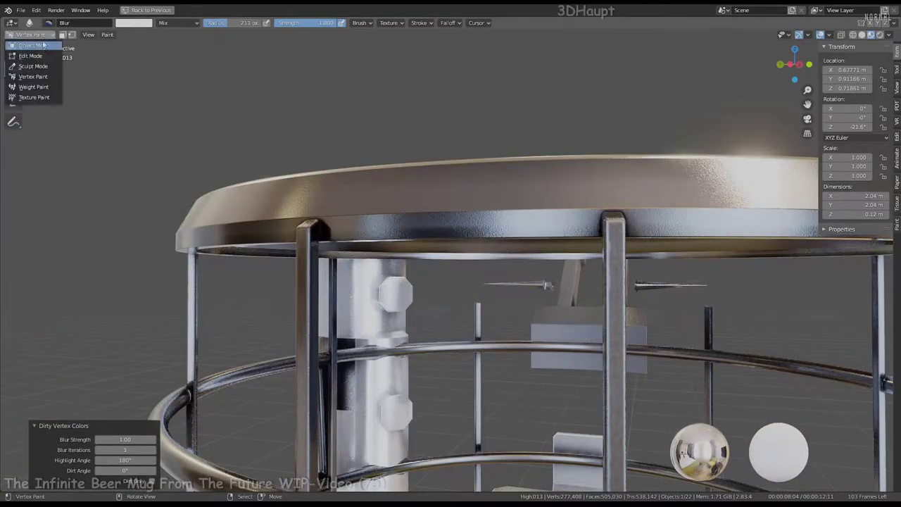
click(40, 54)
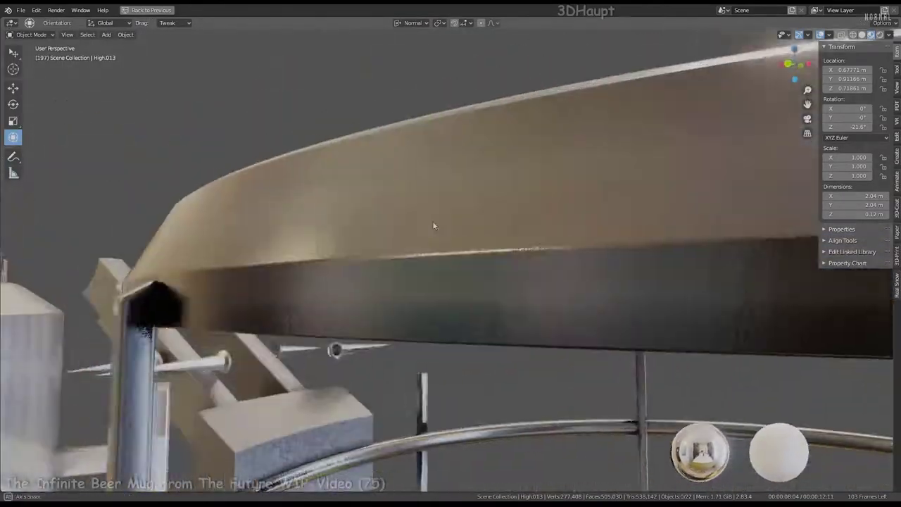
mouse_move(434, 226)
middle_down()
mouse_move(446, 209)
mouse_move(493, 253)
mouse_move(542, 243)
middle_up()
Select the top rim, then pick ring High.013 on its own from the overlapping objects
scroll(542, 244, down, 5)
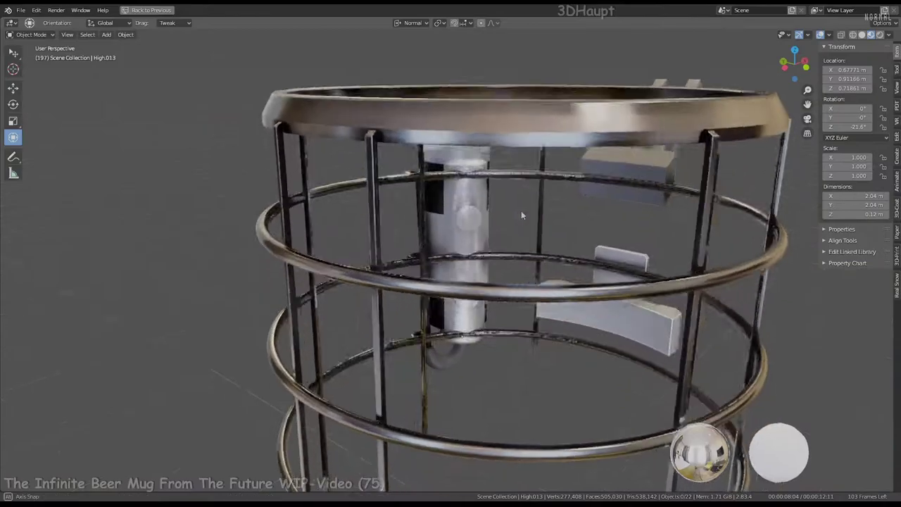
middle_drag(521, 211, 614, 131)
click(613, 132)
shift+click(473, 205)
alt+click(473, 205)
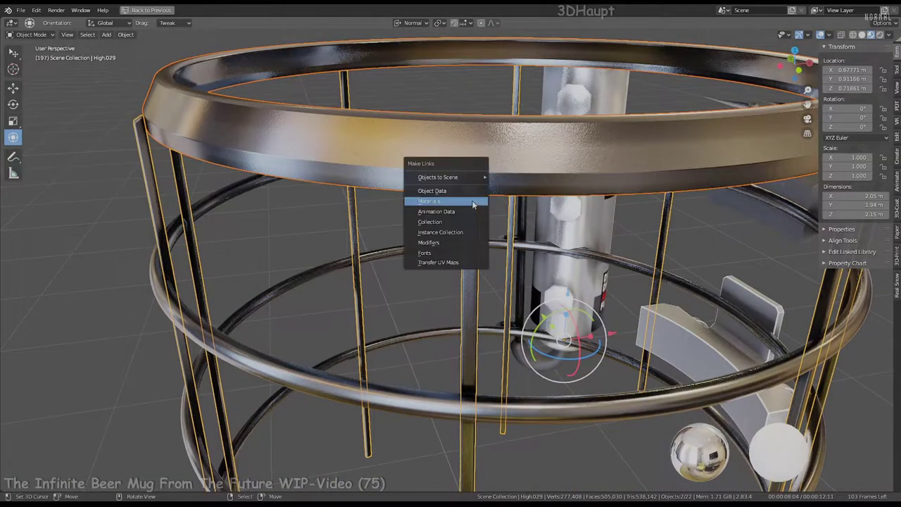
click(444, 191)
scroll(463, 161, up, 3)
middle_drag(473, 177, 403, 433)
scroll(403, 433, down, 4)
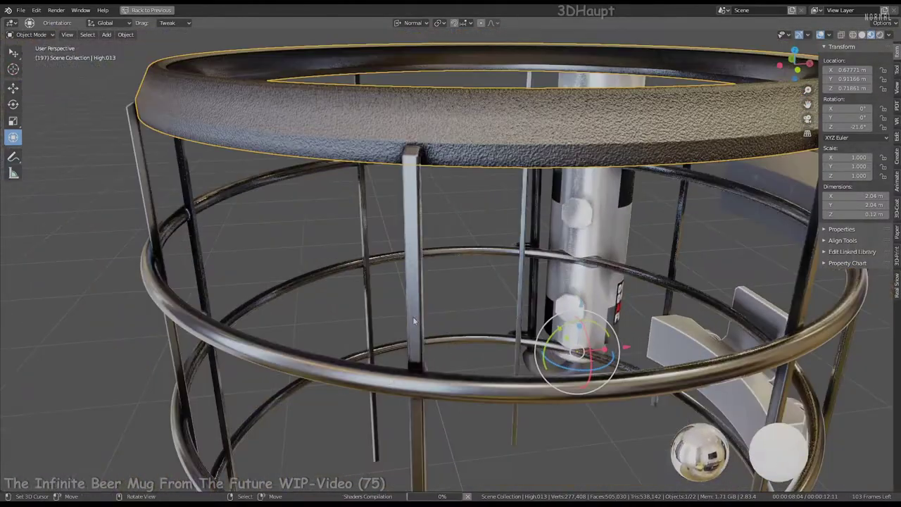
Add the cage rods to the selection and link materials across them
shift+click(467, 226)
right_click(514, 200)
scroll(582, 243, up, 4)
key(ctrl+l)
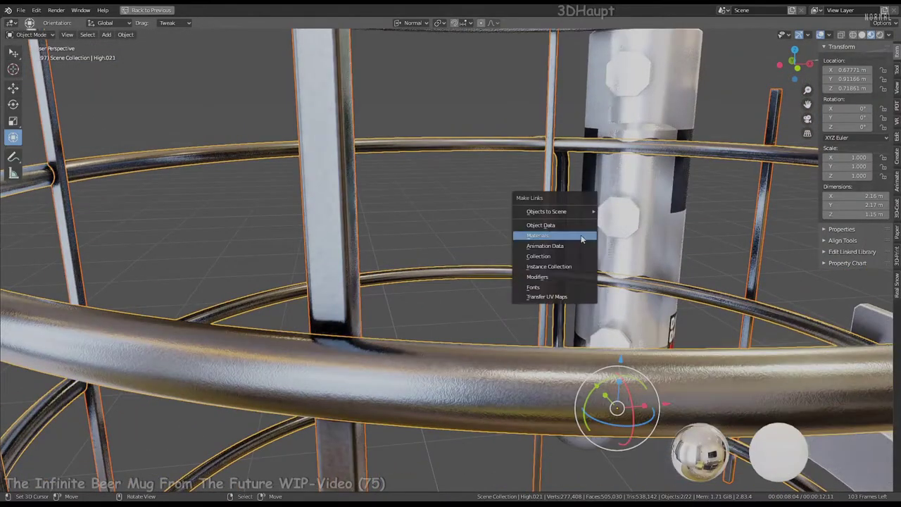
click(582, 235)
mouse_move(582, 235)
middle_down()
mouse_move(516, 149)
mouse_move(519, 219)
middle_up()
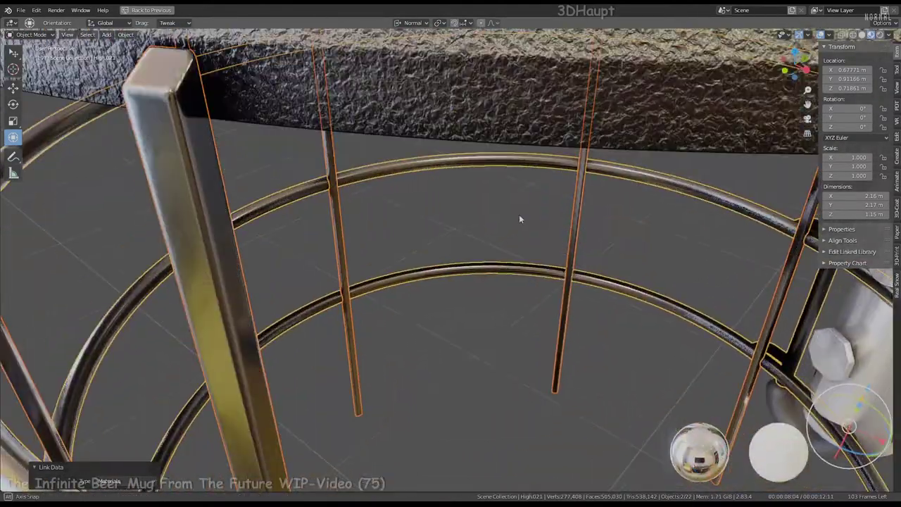
Add the rim to the selection and link the shared material onto it
shift+click(449, 115)
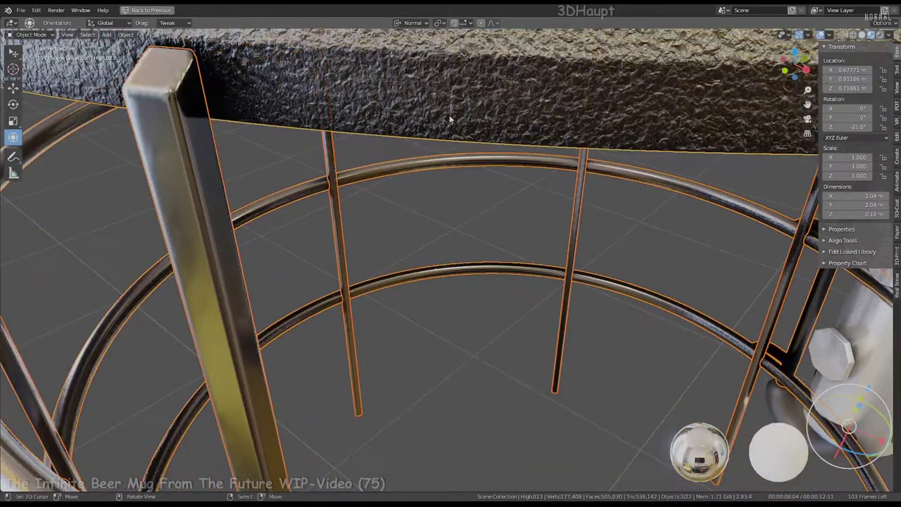
key(ctrl+l)
click(449, 114)
mouse_move(449, 115)
middle_down()
mouse_move(414, 260)
mouse_move(471, 241)
mouse_move(478, 153)
middle_up()
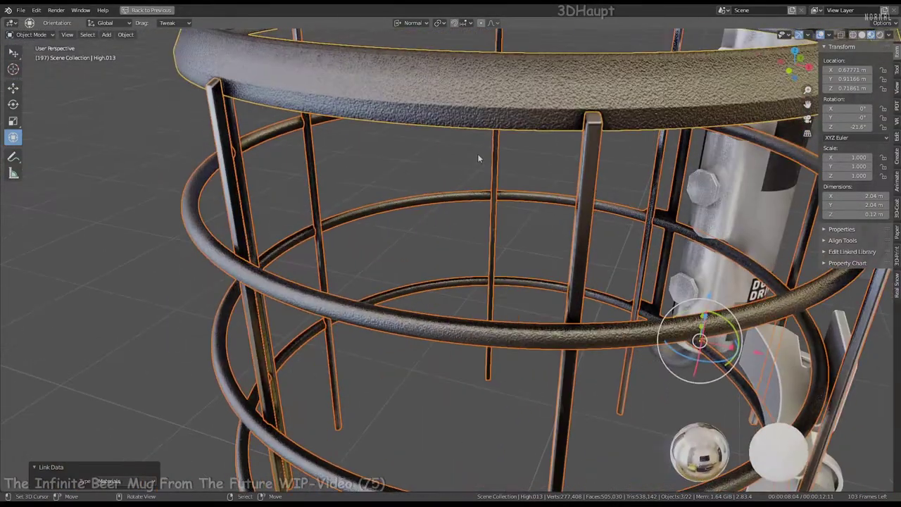
Select only the rim and apply its rotation with Ctrl+A
click(478, 154)
key(ctrl+a)
click(472, 107)
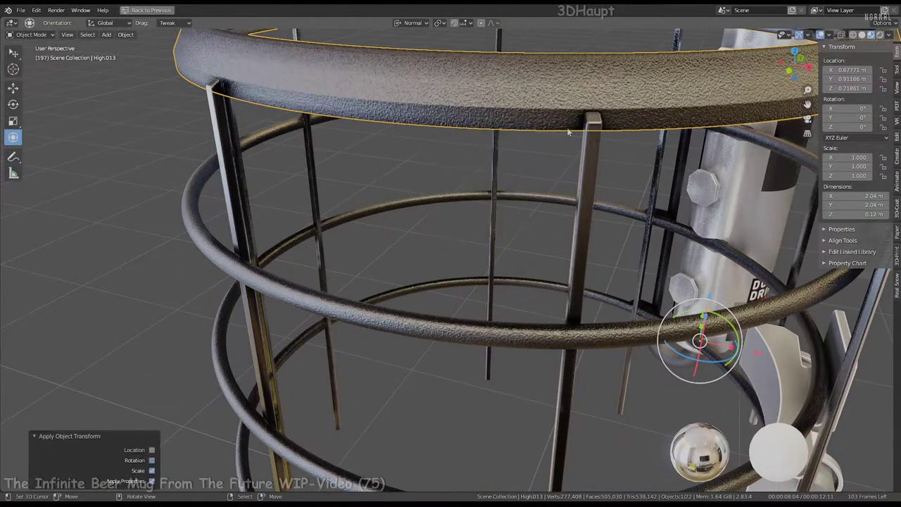
mouse_move(472, 106)
middle_down()
mouse_move(432, 135)
mouse_move(511, 307)
mouse_move(467, 255)
mouse_move(430, 269)
mouse_move(439, 254)
middle_up()
Select the cage bars with the textured rim as source and link the rim's material onto them
middle_drag(379, 242, 373, 107)
scroll(381, 236, up, 3)
right_click(331, 237)
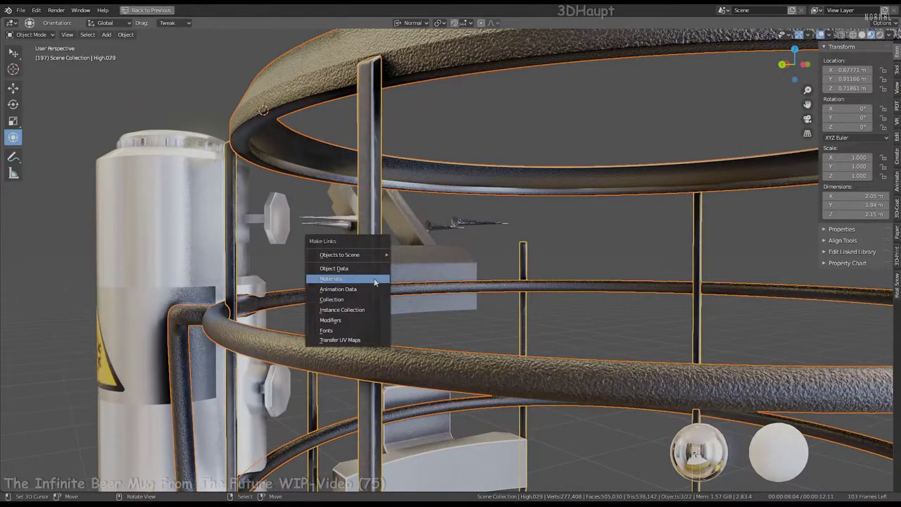
click(379, 197)
click(378, 197)
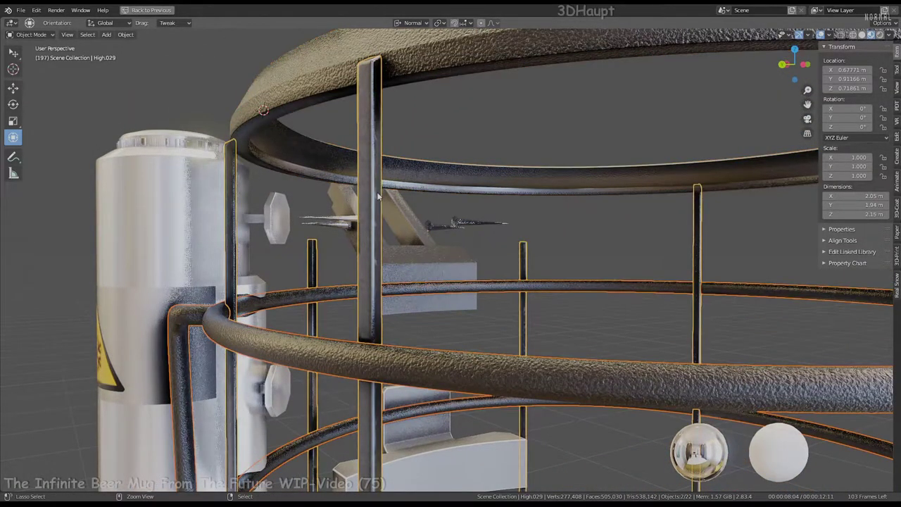
click(378, 197)
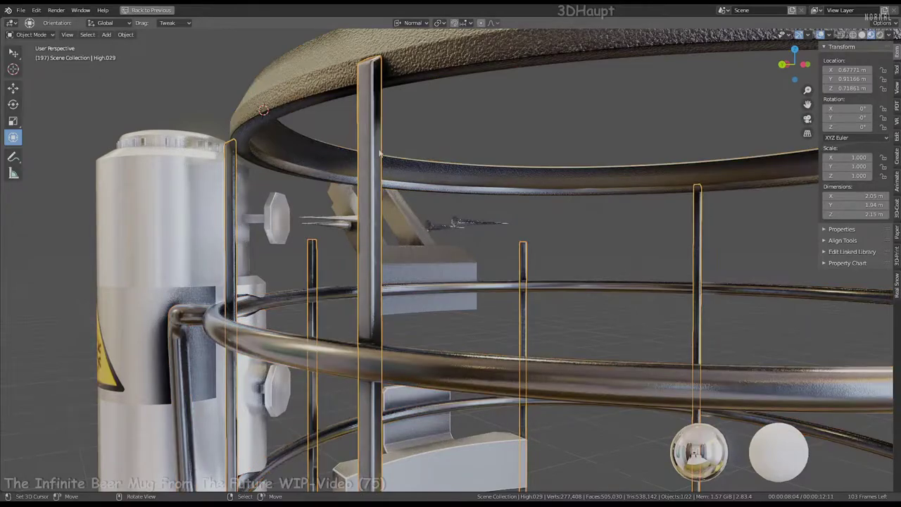
middle_drag(497, 57, 416, 129)
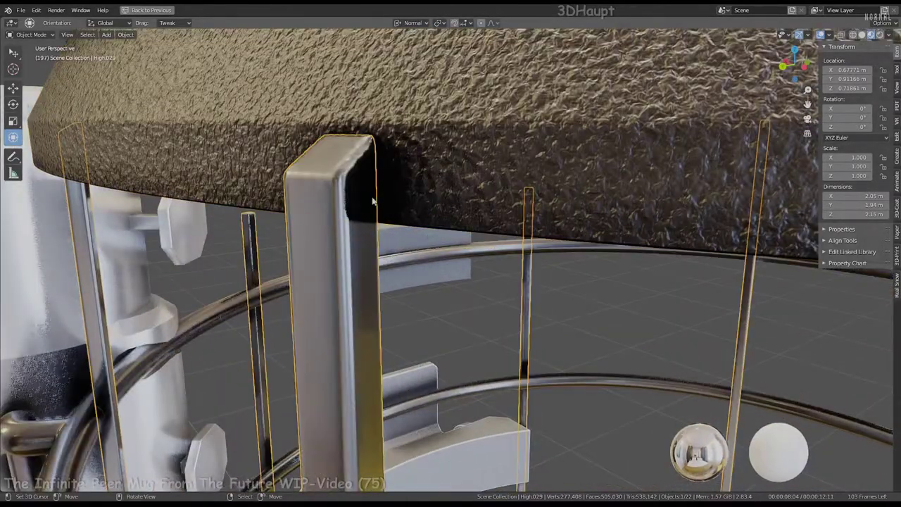
key(ctrl+l)
click(416, 143)
middle_drag(416, 143, 471, 208)
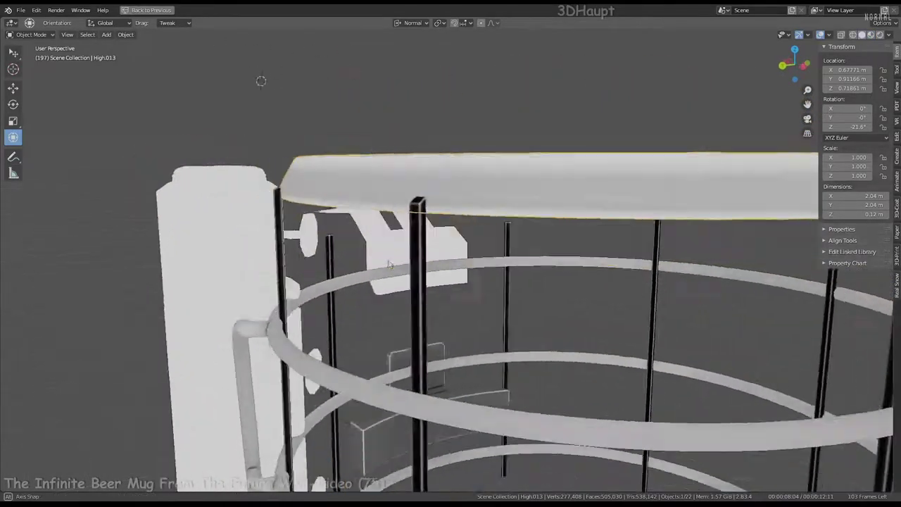
Switch the viewport to Material Preview and isolate the top rim in local view
mouse_move(439, 200)
middle_down()
mouse_move(351, 273)
mouse_move(385, 264)
middle_up()
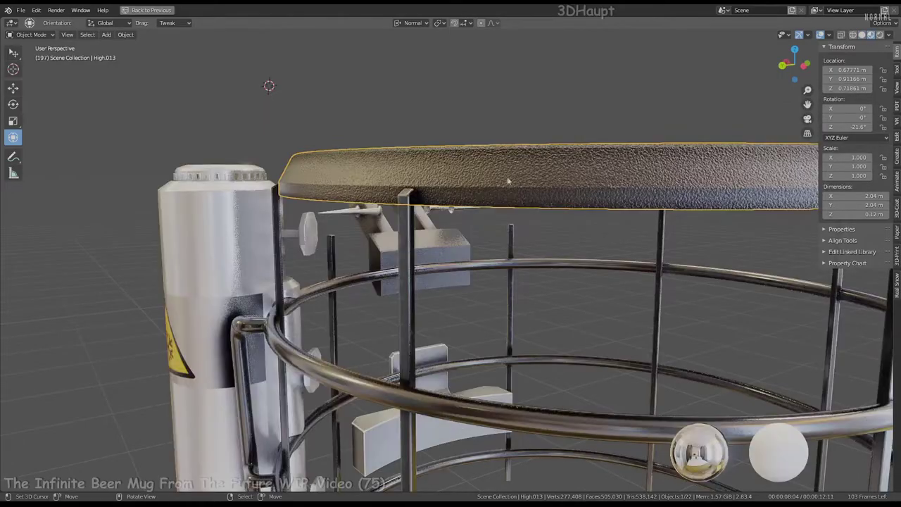
key(z)
middle_drag(446, 176, 415, 248)
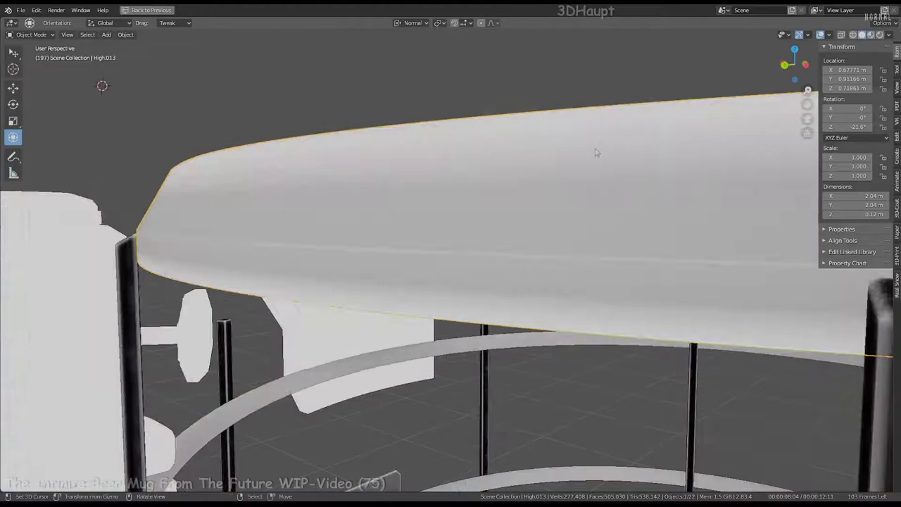
shift+middle_drag(597, 148, 898, 29)
click(889, 34)
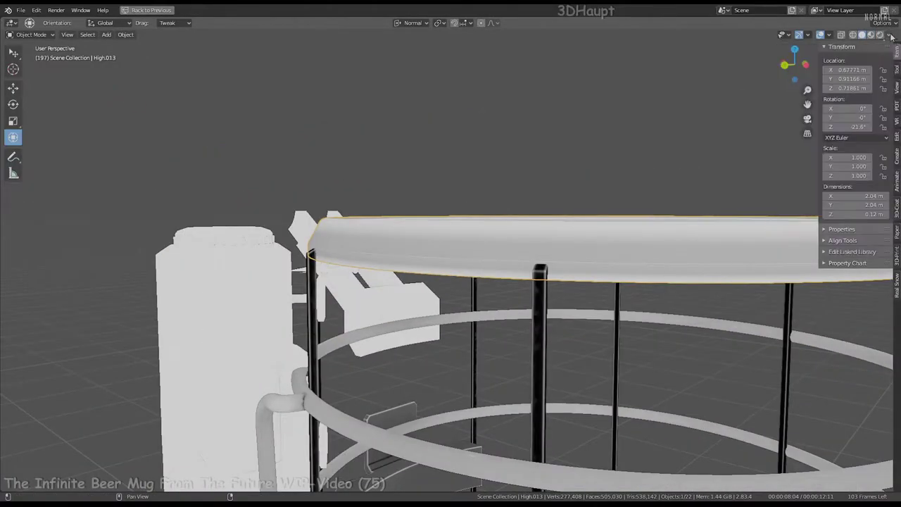
click(871, 35)
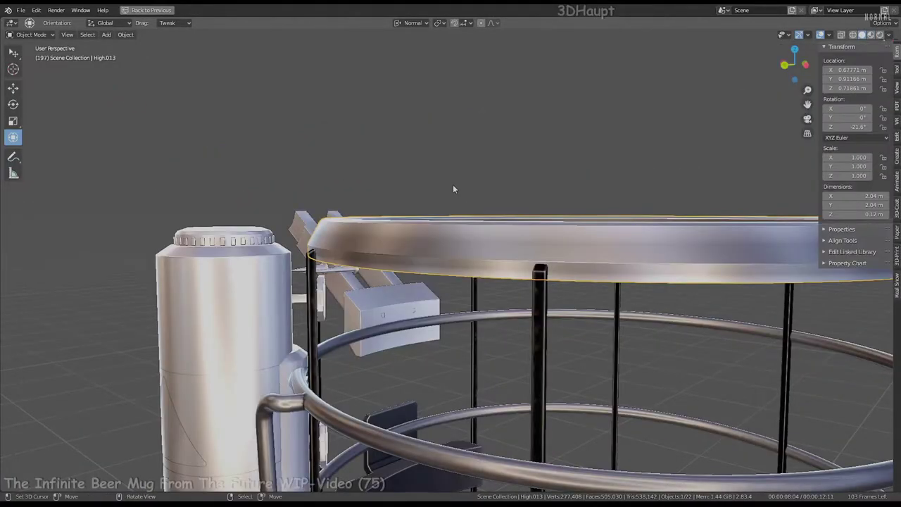
scroll(453, 184, down, 4)
scroll(503, 264, up, 4)
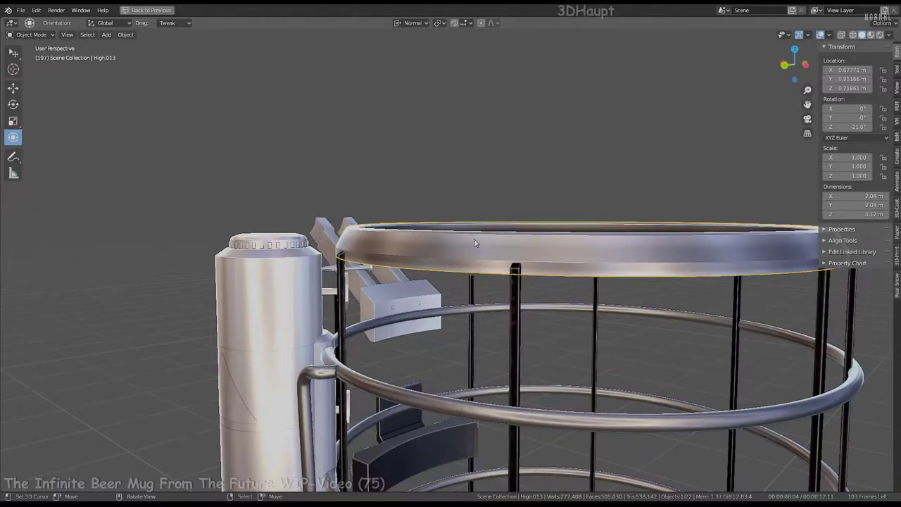
key(KP_Divide)
mouse_move(475, 243)
middle_down()
mouse_move(398, 190)
mouse_move(460, 295)
middle_up()
Replace the rim's existing modifier with a Remesh modifier at 0.03 m voxel size
key(ctrl+space)
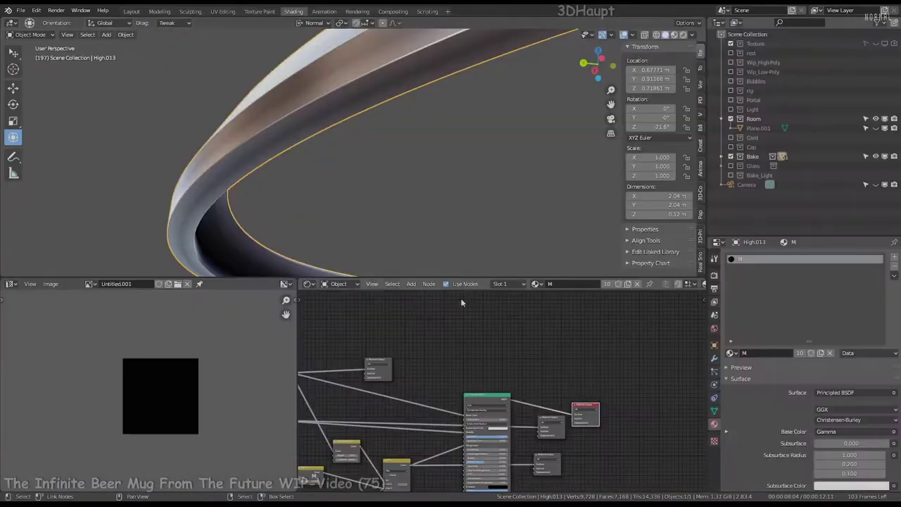
click(714, 358)
click(891, 278)
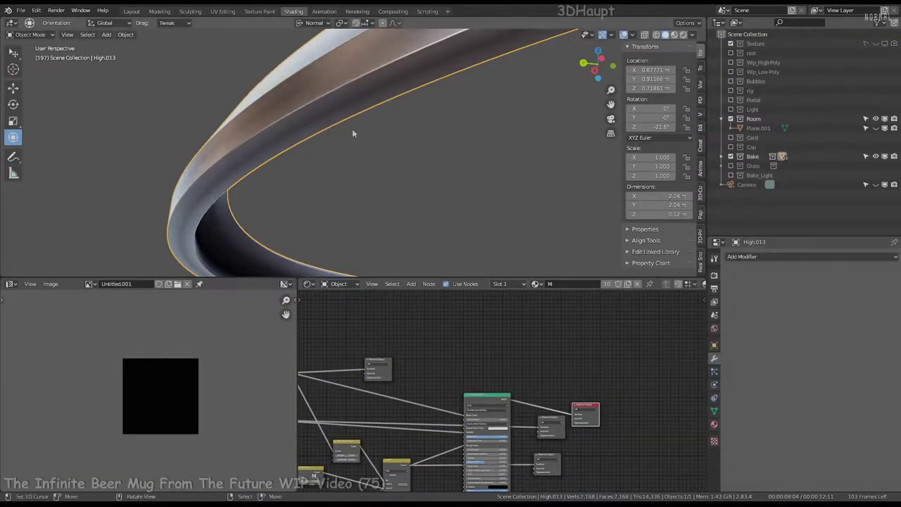
middle_drag(352, 129, 382, 129)
click(810, 256)
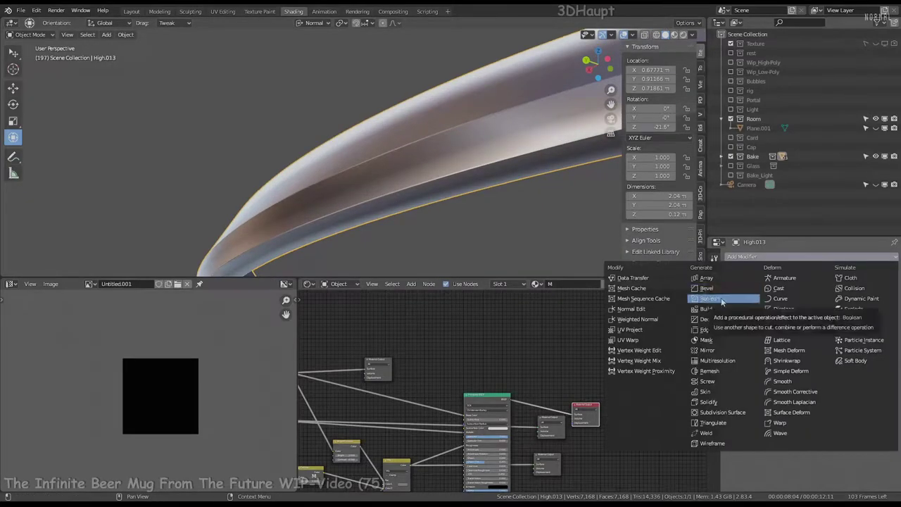
click(709, 370)
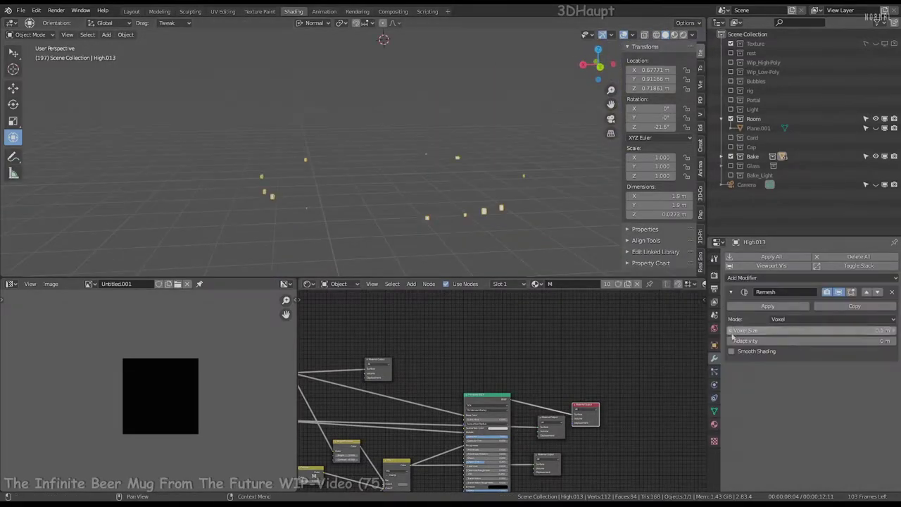
drag(731, 332, 726, 332)
scroll(359, 183, up, 5)
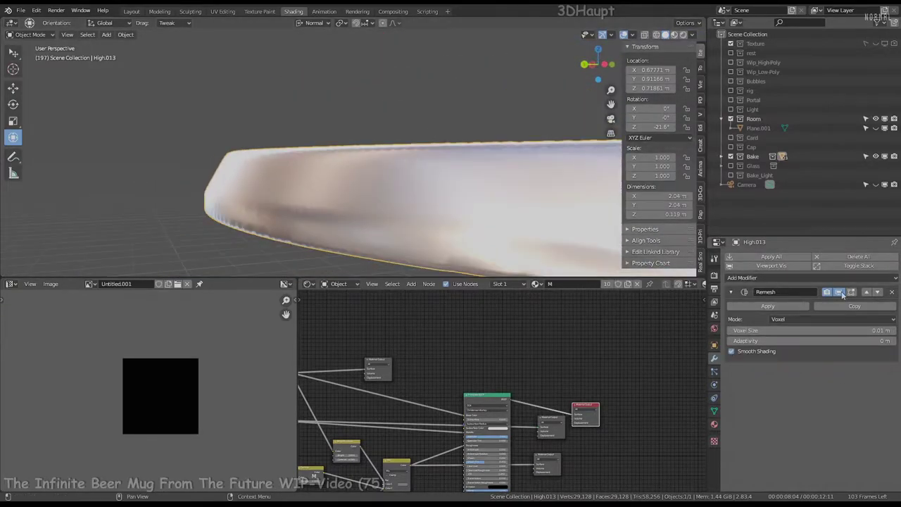
Add a Subdivision modifier above Remesh with levels set to 3
click(833, 278)
click(726, 433)
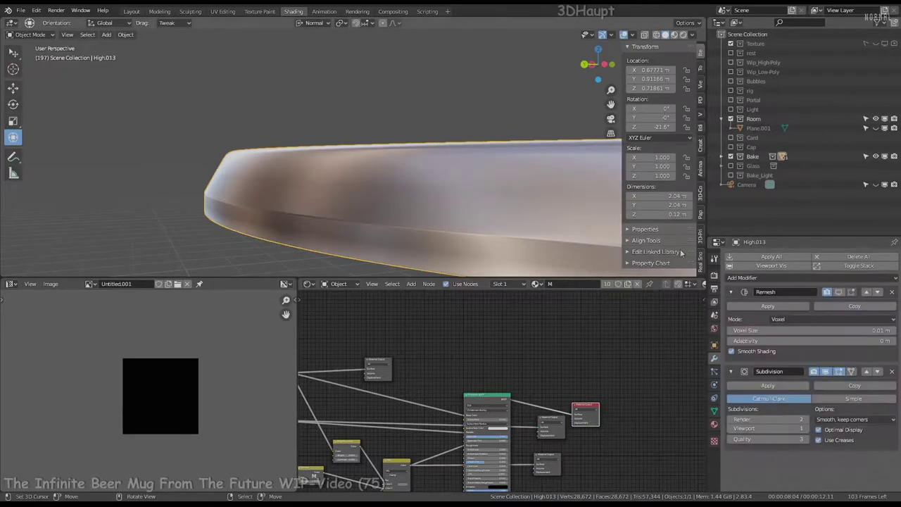
click(866, 380)
middle_drag(395, 117, 349, 121)
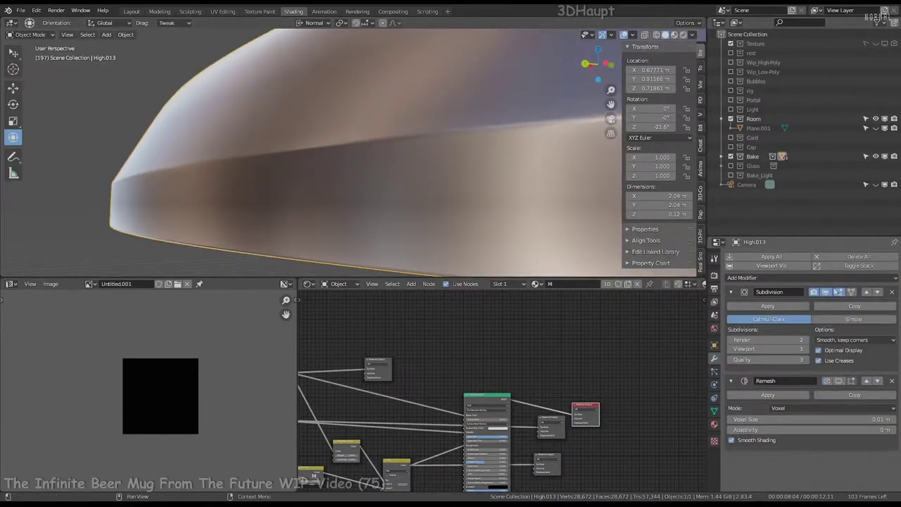
click(802, 349)
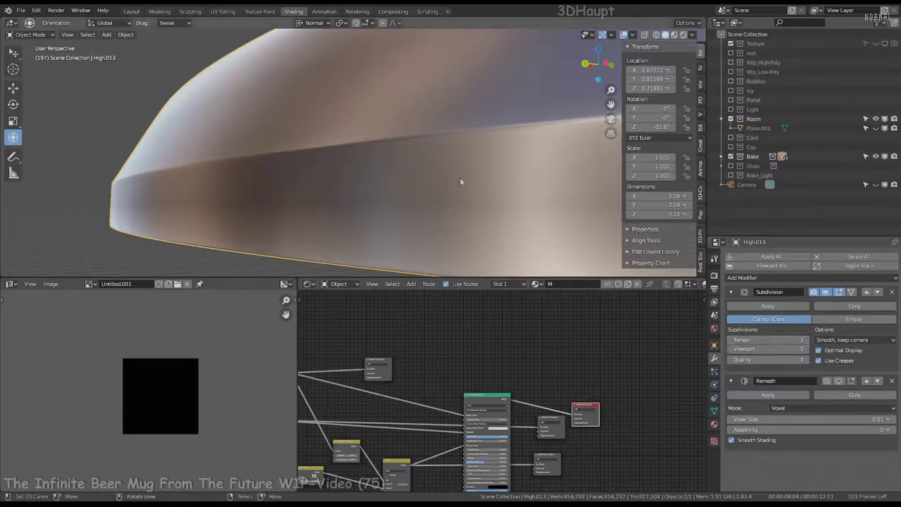
mouse_move(463, 193)
middle_down()
mouse_move(573, 145)
mouse_move(366, 125)
middle_up()
click(731, 291)
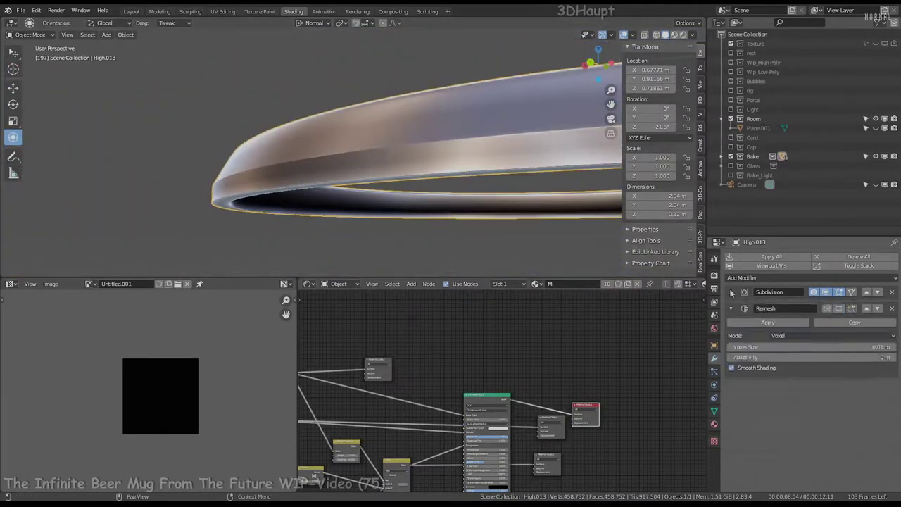
Show Remesh in the viewport and lower its voxel size to 0.005, then 0.002 m
click(839, 308)
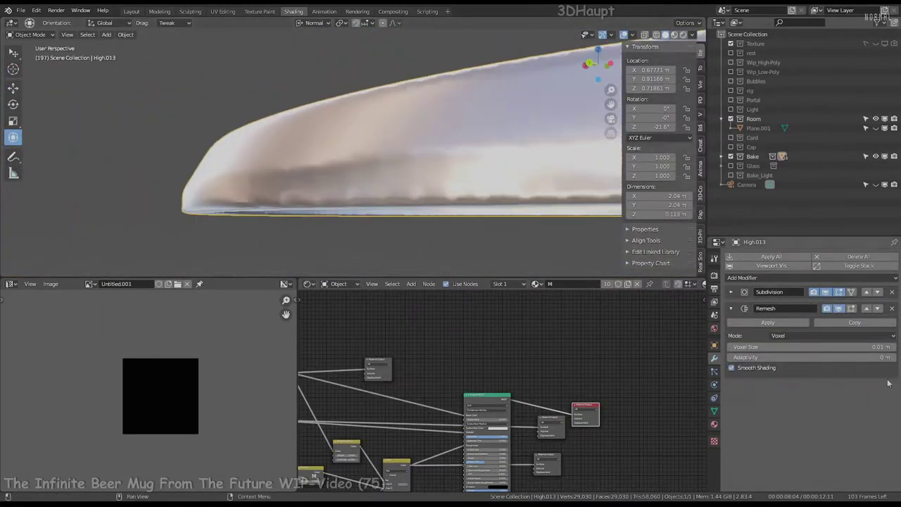
click(816, 347)
text(5)
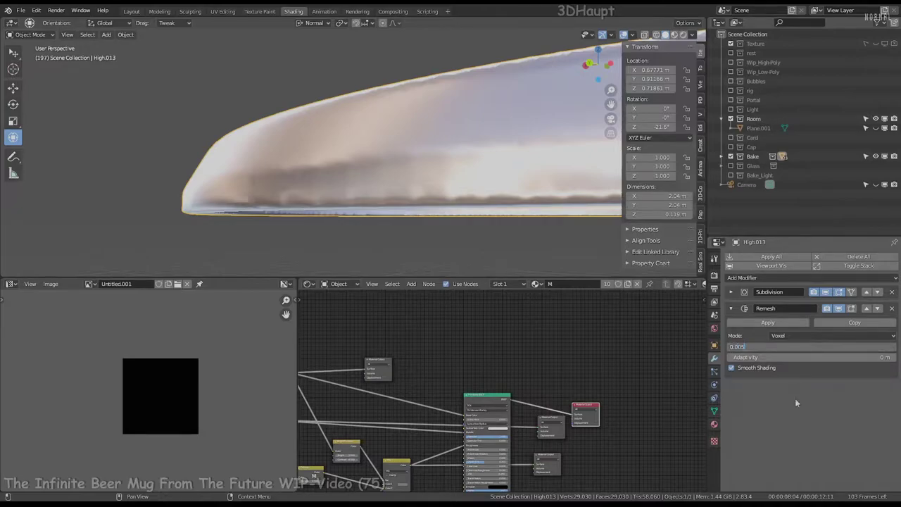
text(0.002)
key(Return)
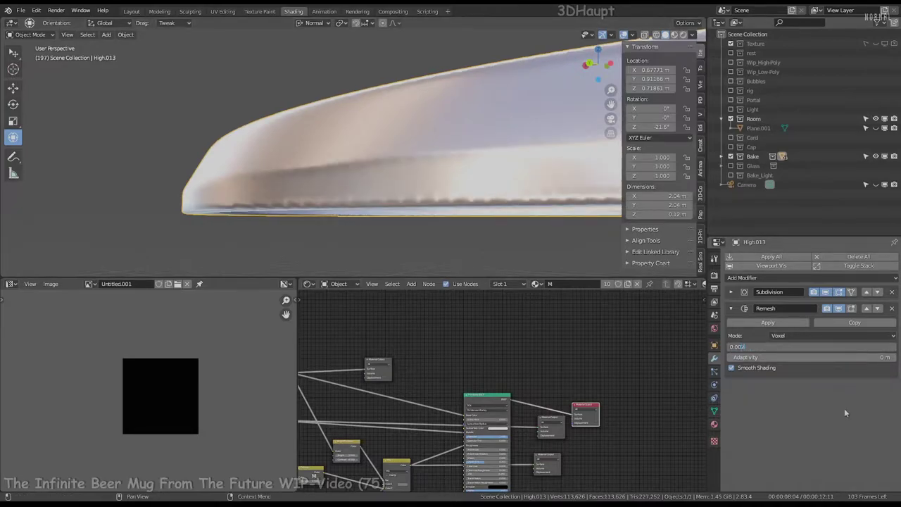
key(Return)
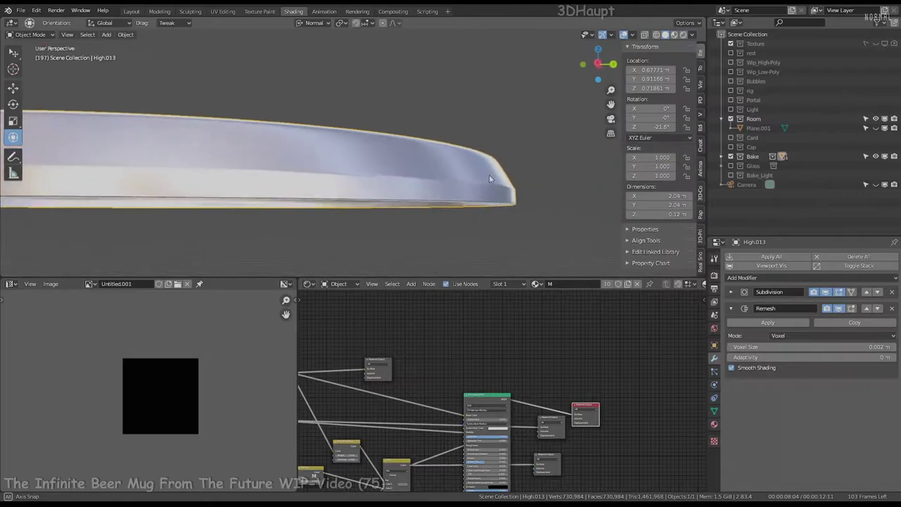
Try Smooth remesh mode with octree depth raised to 9 and viewport subdivision level 2
click(778, 336)
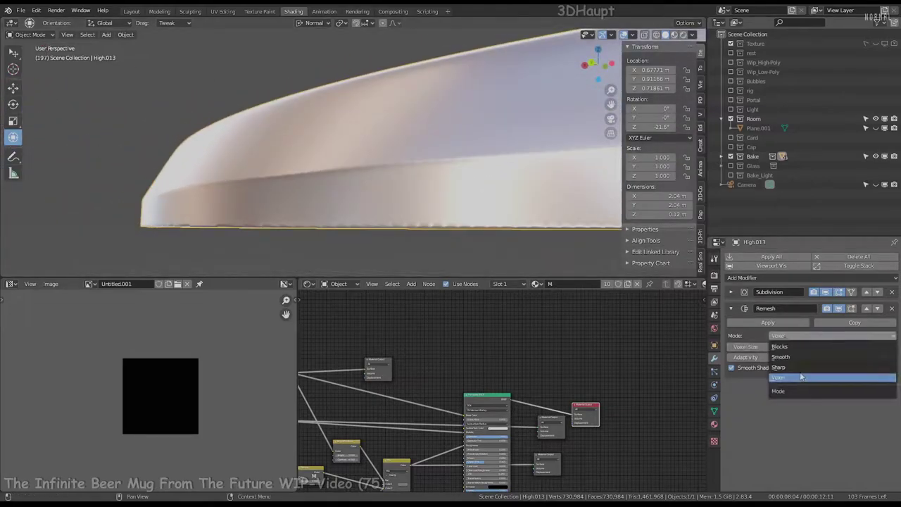
click(798, 363)
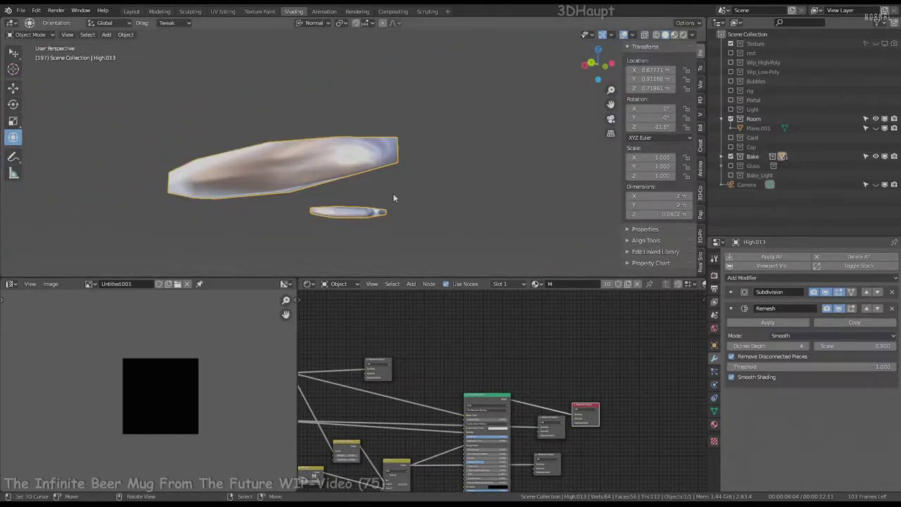
click(807, 346)
click(731, 293)
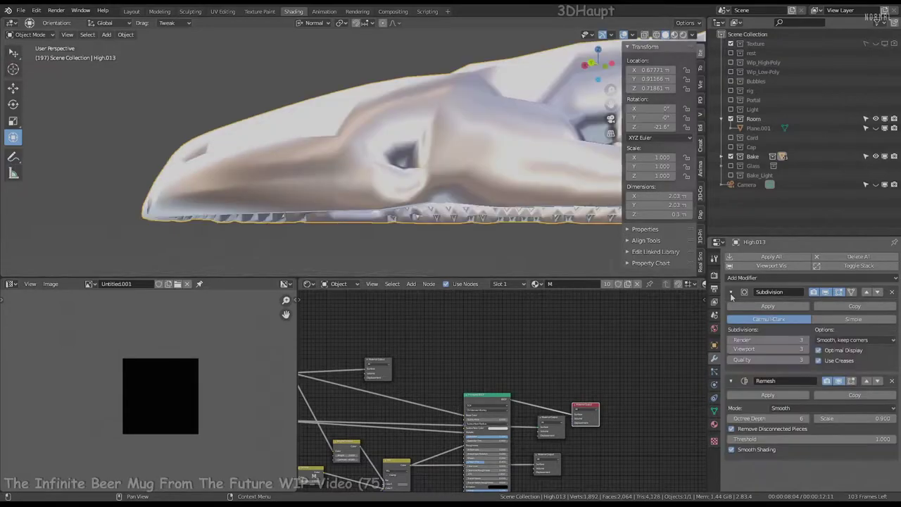
text(2)
key(Return)
click(739, 294)
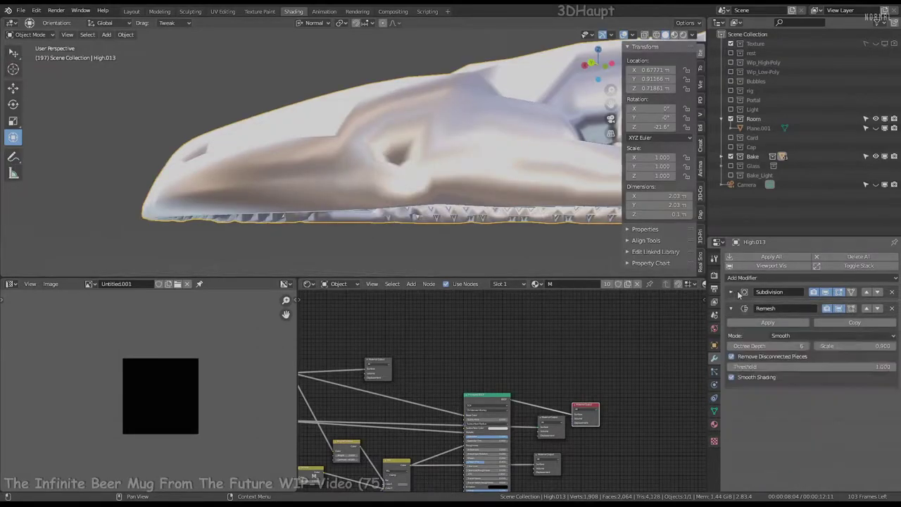
click(807, 347)
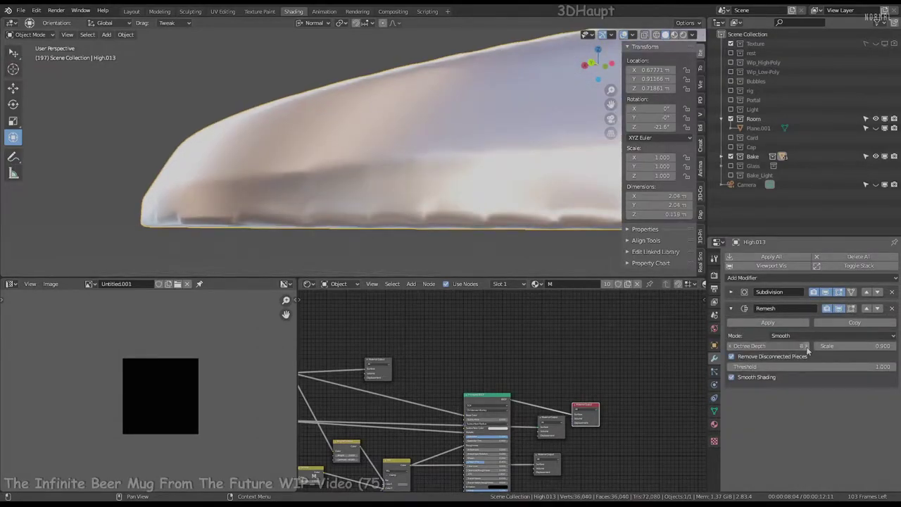
click(806, 347)
middle_drag(346, 132, 301, 138)
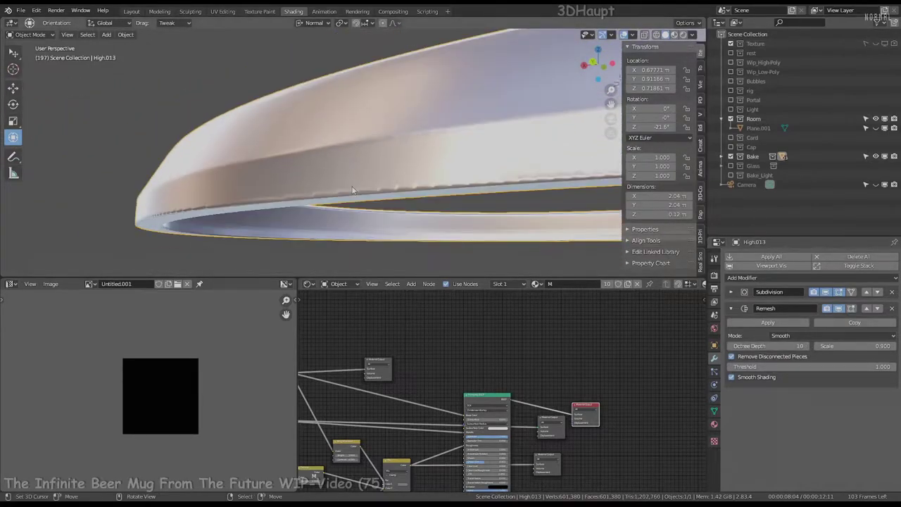
Switch the remesh mode to Sharp to compare the result
click(784, 337)
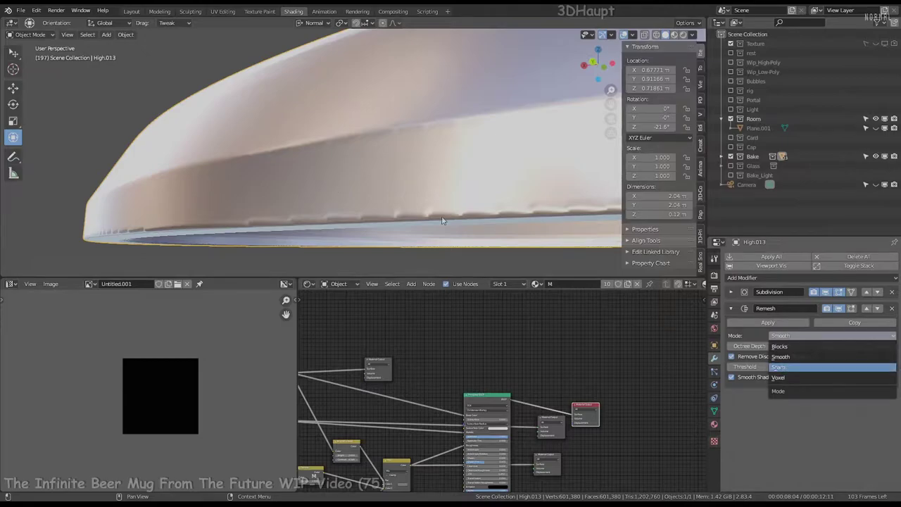
scroll(336, 155, up, 5)
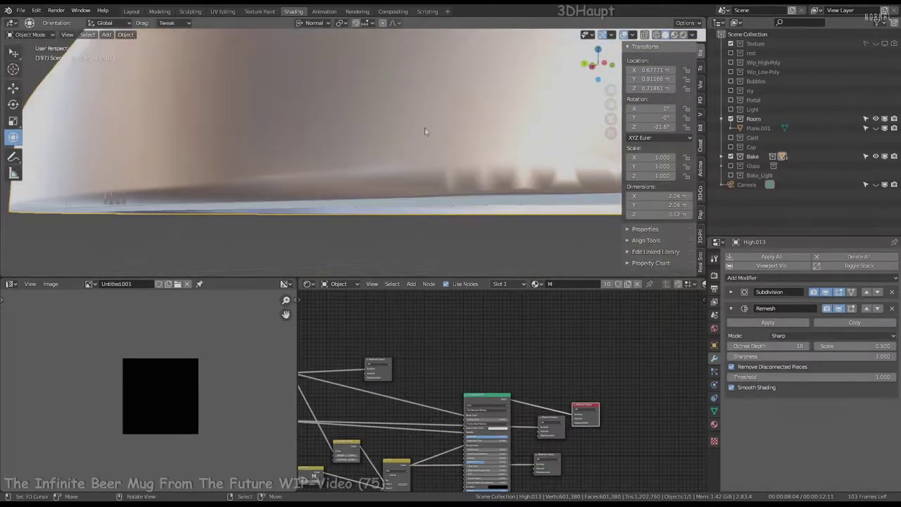
click(657, 35)
scroll(343, 109, down, 4)
scroll(344, 109, up, 3)
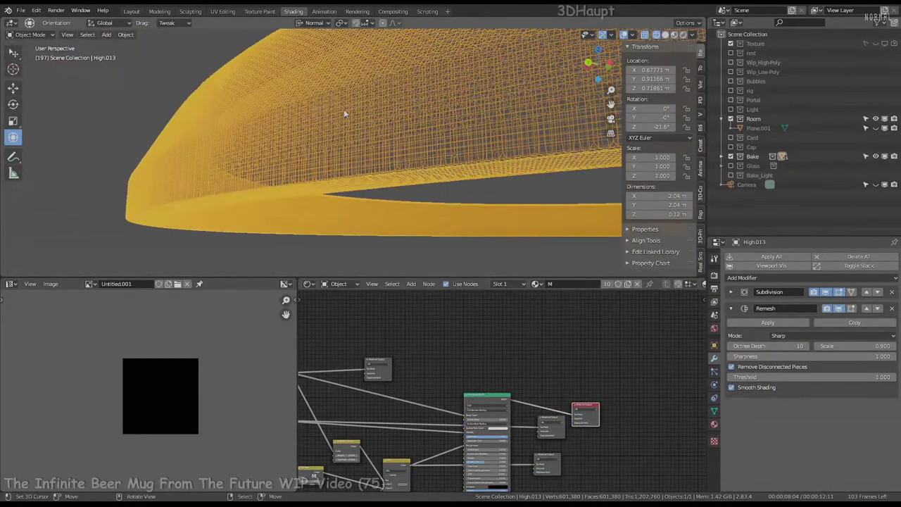
Return the remesh to Voxel mode with a 0.001 m voxel size
click(811, 336)
click(793, 377)
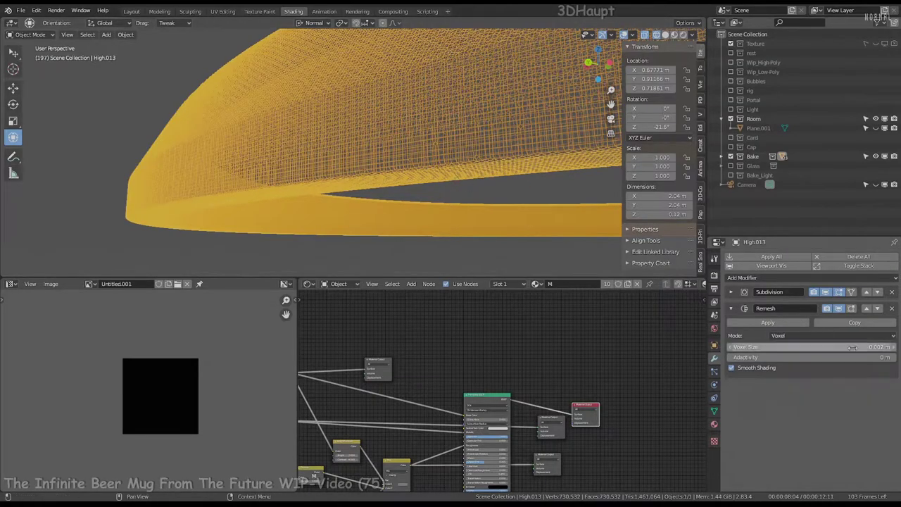
click(793, 347)
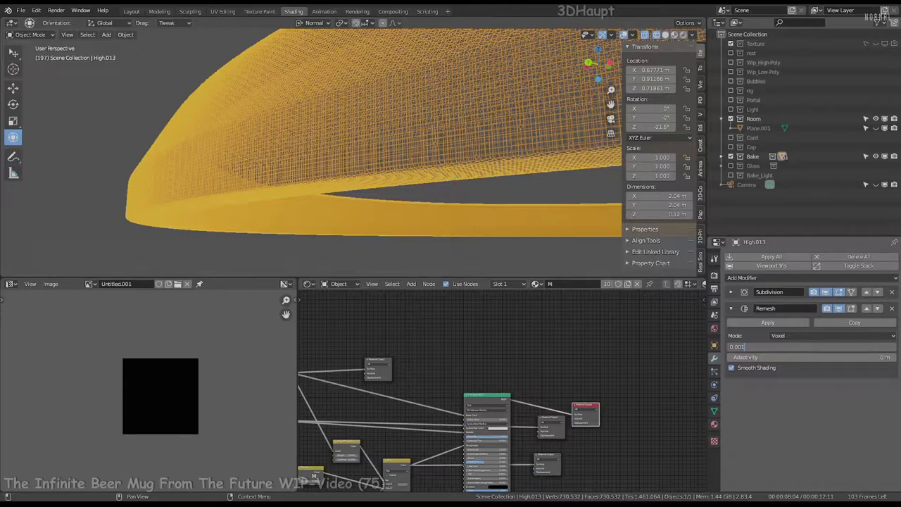
key(Return)
scroll(465, 122, down, 3)
scroll(465, 121, up, 2)
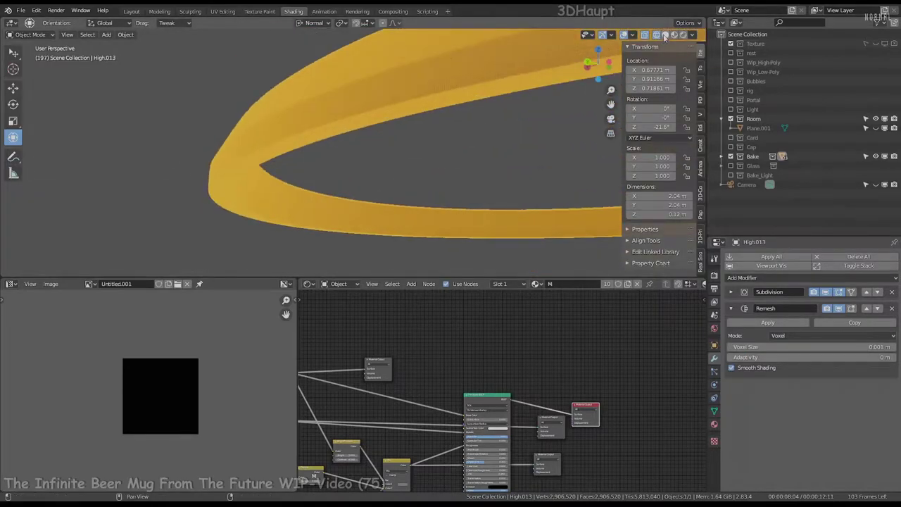
Preview the ring in Material Preview, check the subdivision settings, and collapse both modifier panels
click(665, 37)
middle_drag(352, 135, 381, 139)
click(731, 291)
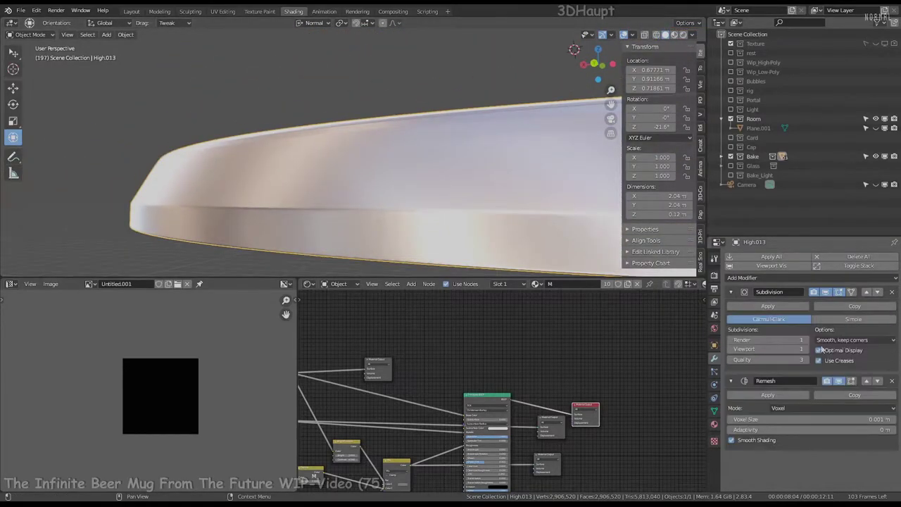
mouse_move(423, 176)
middle_down()
mouse_move(566, 190)
mouse_move(418, 177)
mouse_move(455, 176)
middle_up()
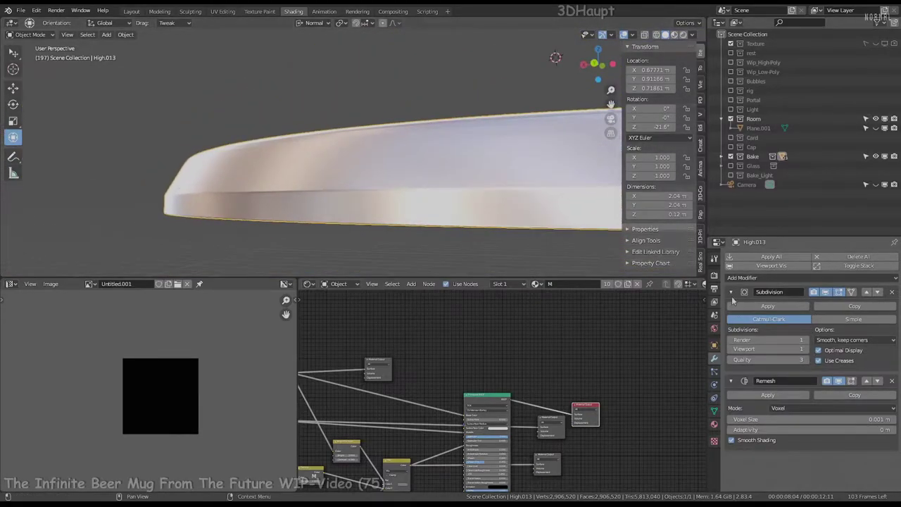
click(732, 294)
click(733, 309)
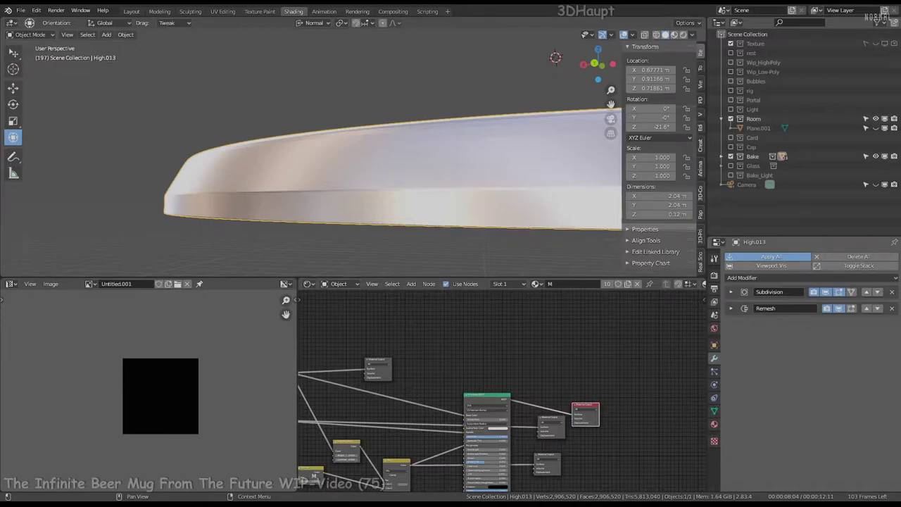
Apply all of the rim's modifiers and add a Smooth modifier
click(771, 257)
scroll(436, 157, up, 5)
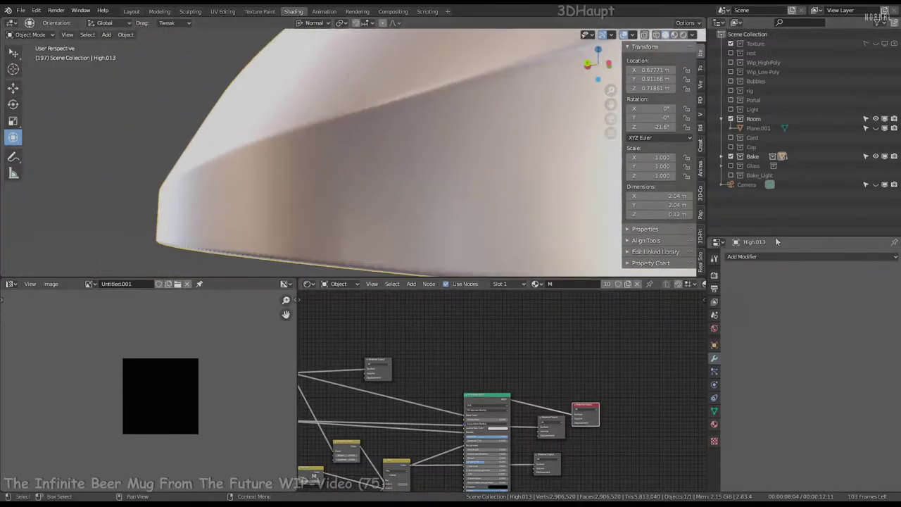
click(771, 256)
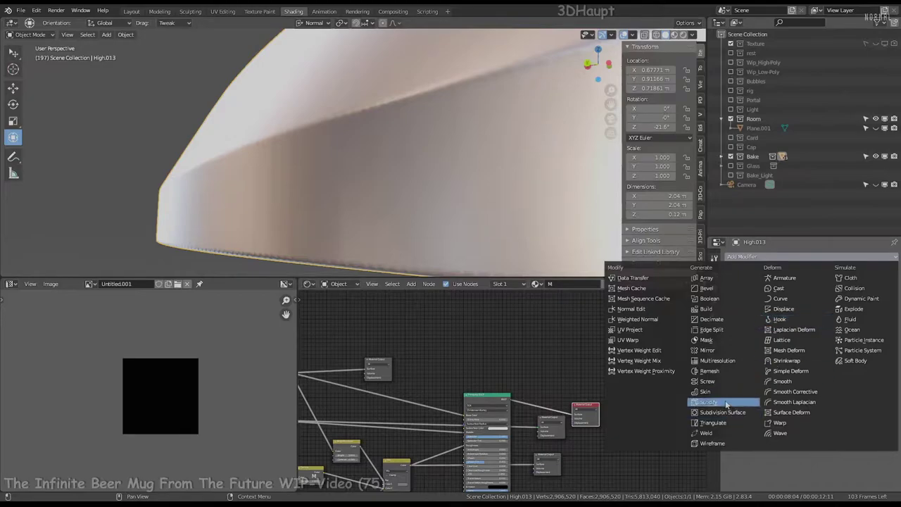
click(783, 381)
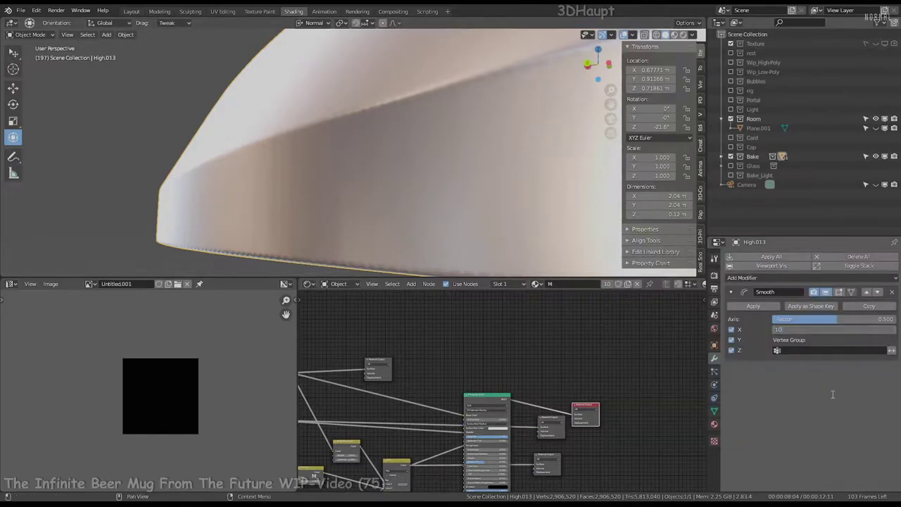
Test Smooth repeats of 30 and 100, settle on 10, then add a Decimate modifier
click(873, 329)
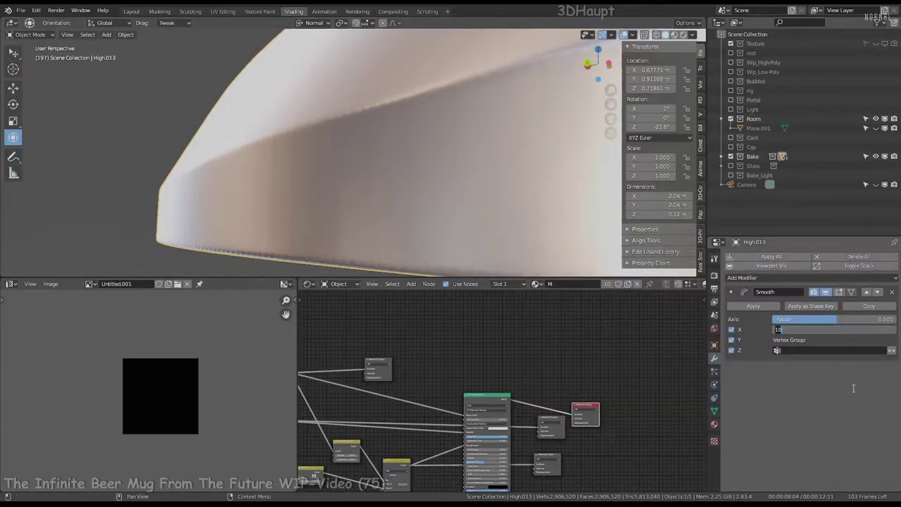
text(30)
key(Return)
middle_drag(261, 140, 602, 170)
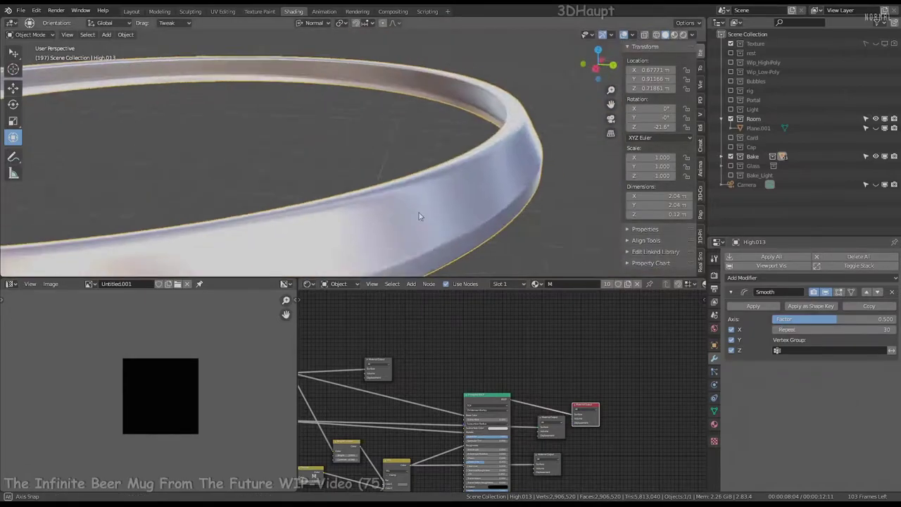
click(838, 329)
text(100)
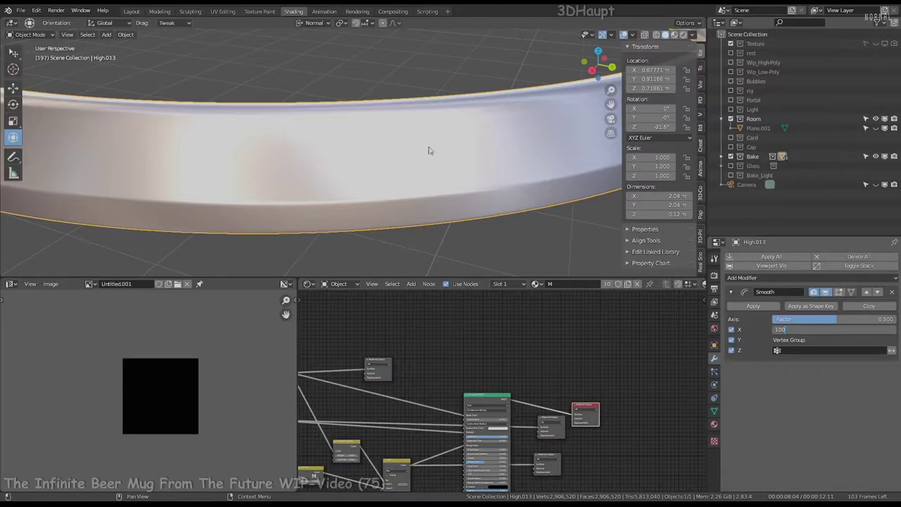
key(Return)
middle_drag(429, 150, 391, 106)
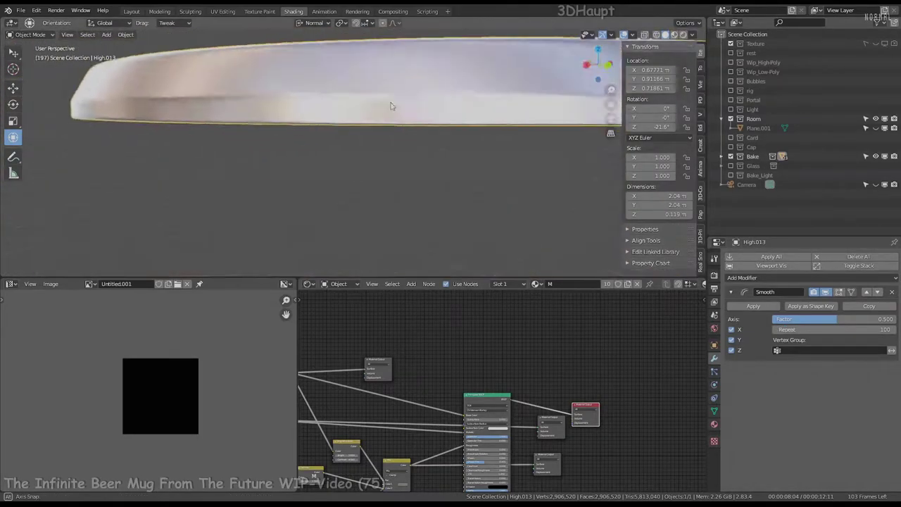
click(838, 329)
text(10)
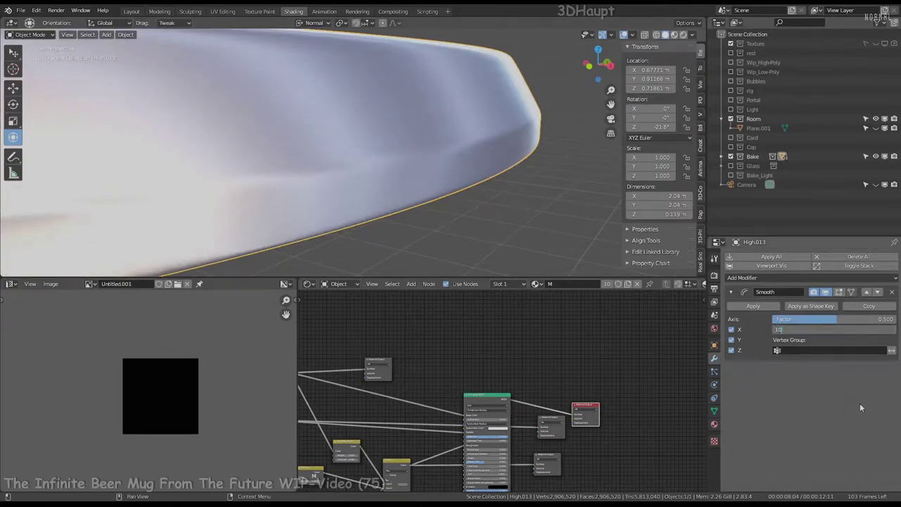
key(Return)
click(794, 260)
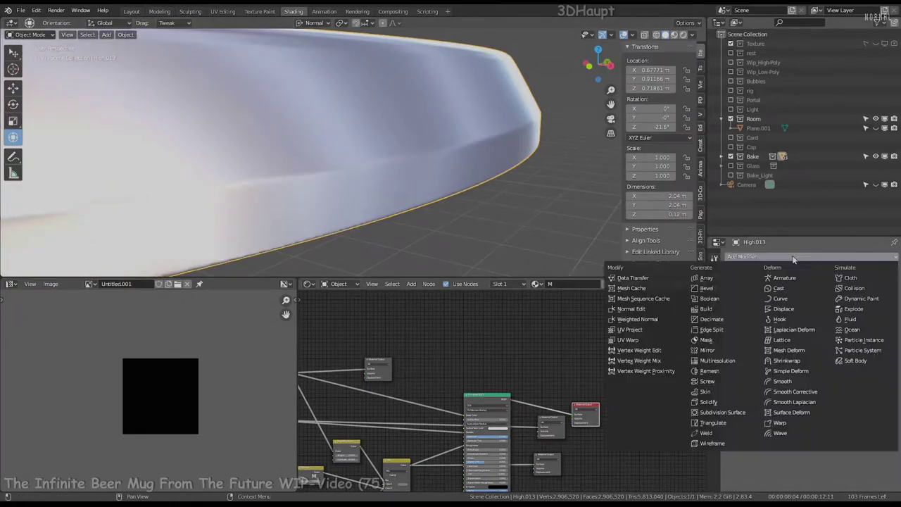
click(715, 320)
Apply the Decimate modifier at ratio 0.2, leaving the rim at 1,162,608 faces
click(775, 335)
text(0.2000)
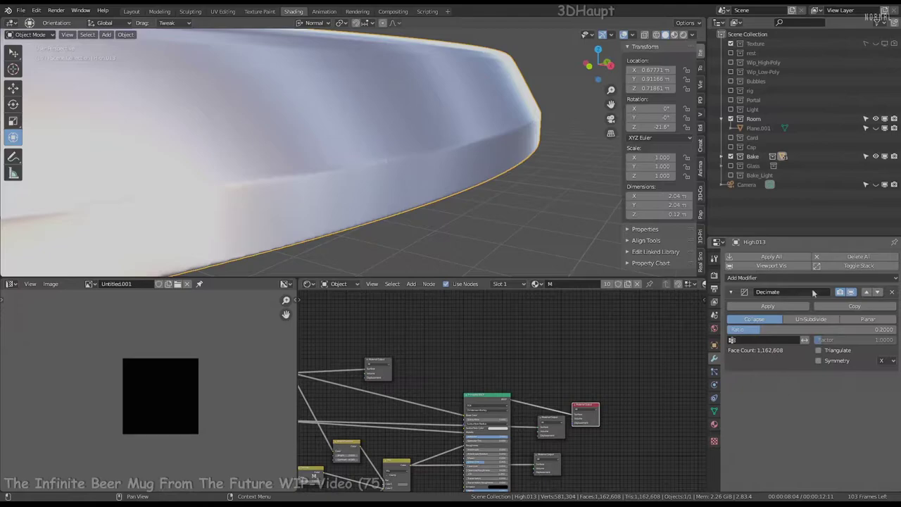
scroll(308, 127, down, 5)
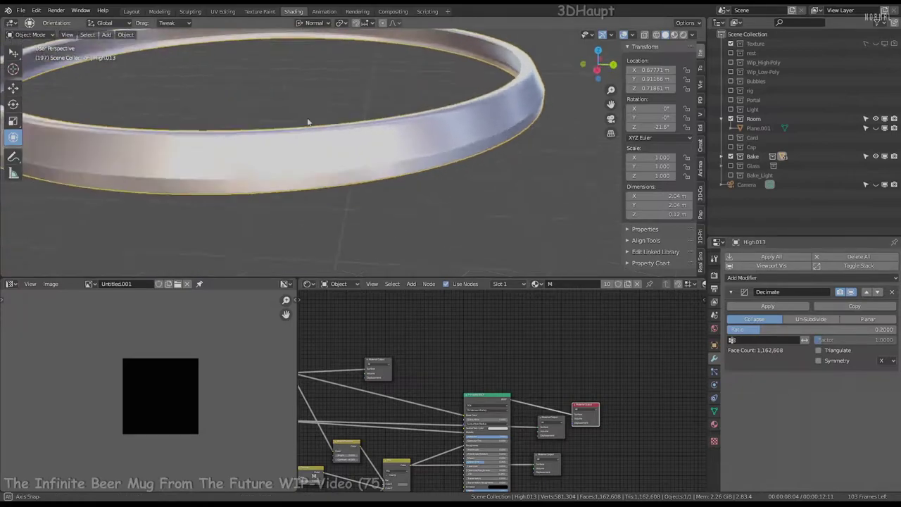
middle_drag(308, 127, 317, 123)
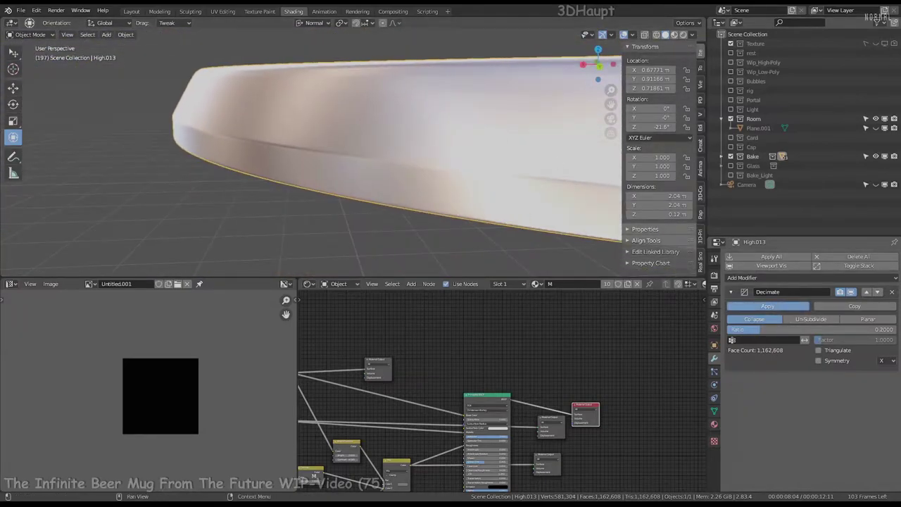
click(768, 305)
mouse_move(352, 176)
middle_down()
mouse_move(366, 162)
mouse_move(421, 173)
mouse_move(222, 163)
mouse_move(275, 127)
mouse_move(199, 221)
mouse_move(469, 167)
mouse_move(396, 162)
mouse_move(356, 90)
mouse_move(402, 111)
mouse_move(390, 97)
mouse_move(400, 69)
middle_up()
scroll(400, 69, down, 1)
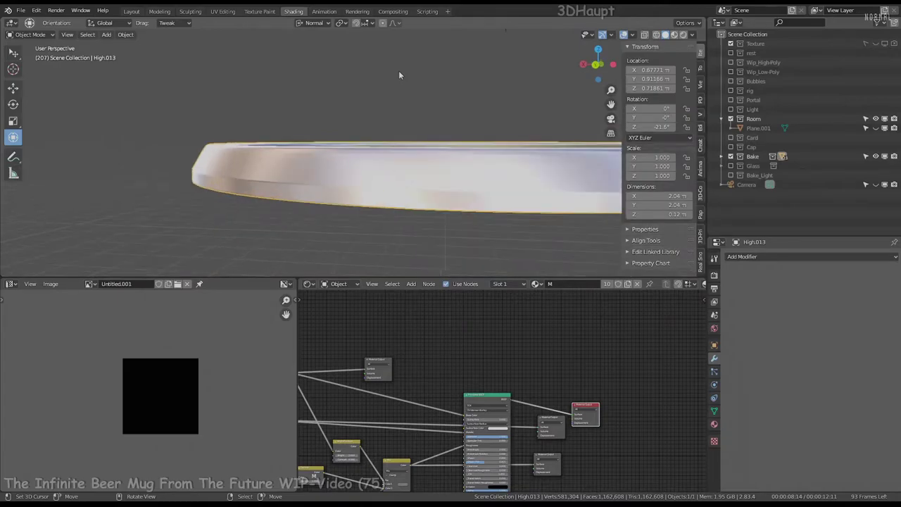
Add a Smooth modifier to the ring, then remove it again
middle_drag(265, 176, 308, 167)
click(775, 257)
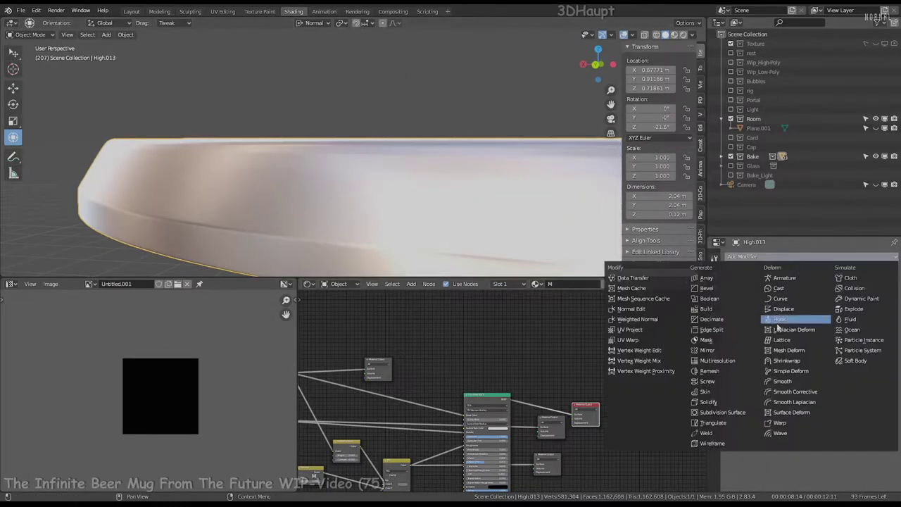
click(790, 381)
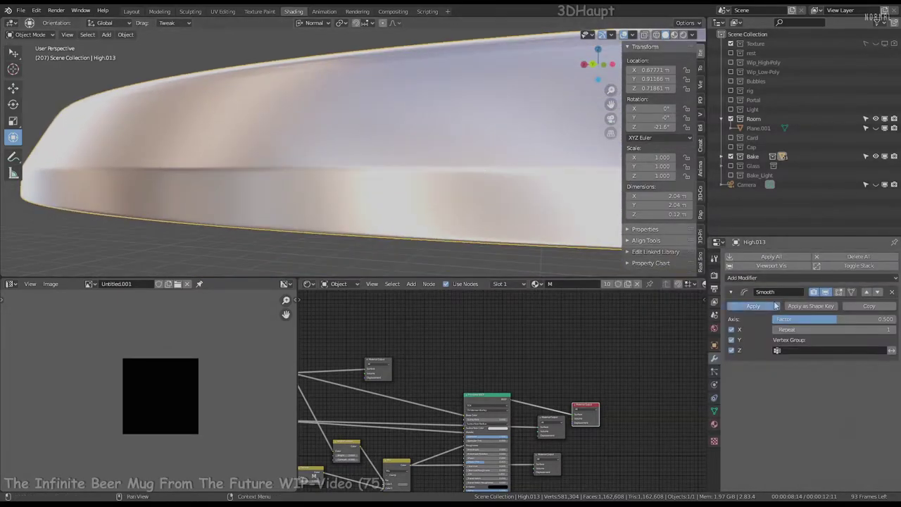
key(ctrl+z)
mouse_move(366, 156)
middle_down()
mouse_move(606, 171)
mouse_move(583, 114)
mouse_move(436, 164)
mouse_move(378, 173)
middle_up()
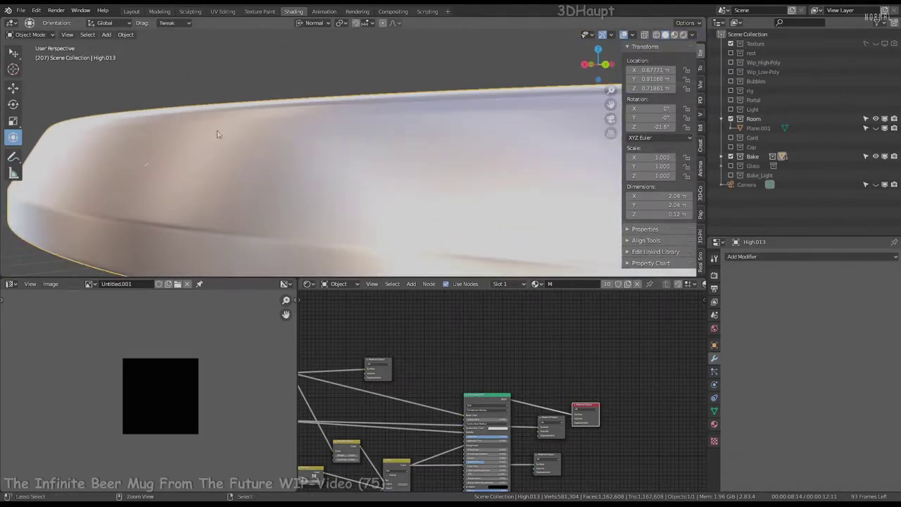
key(ctrl+shift+z)
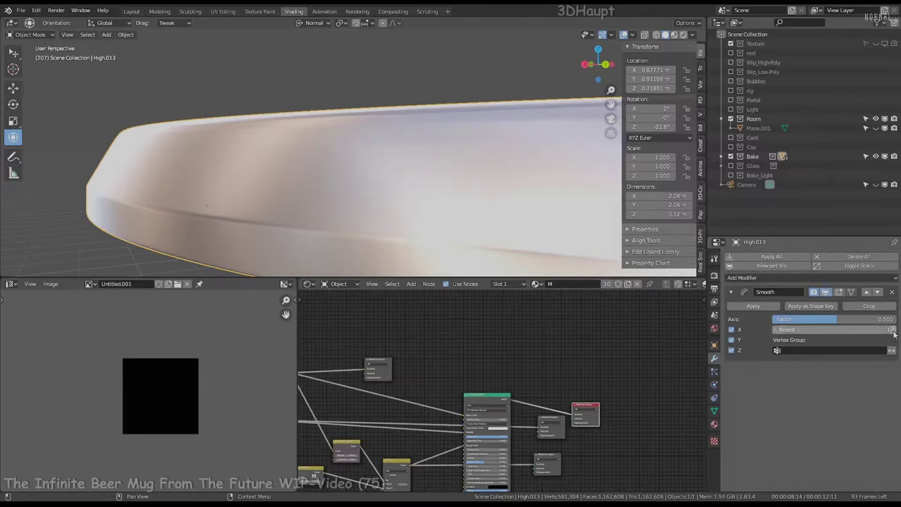
click(895, 293)
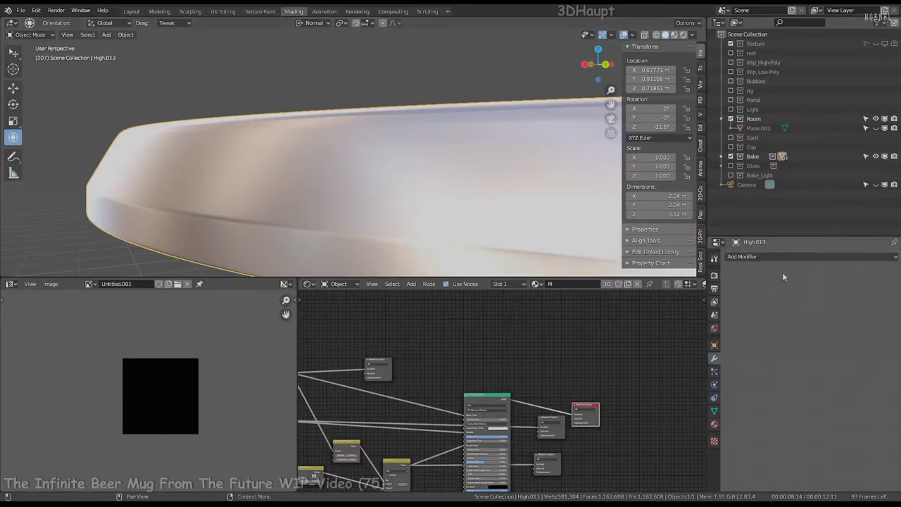
Apply a Decimate at ratio 0.3, cutting the rim to 348,782 faces, and preview its materials
click(778, 258)
click(740, 320)
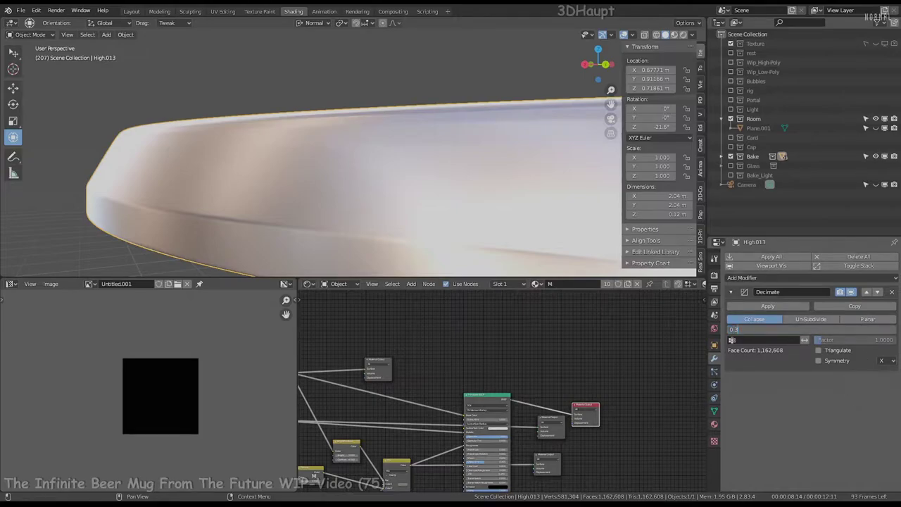
scroll(410, 136, down, 5)
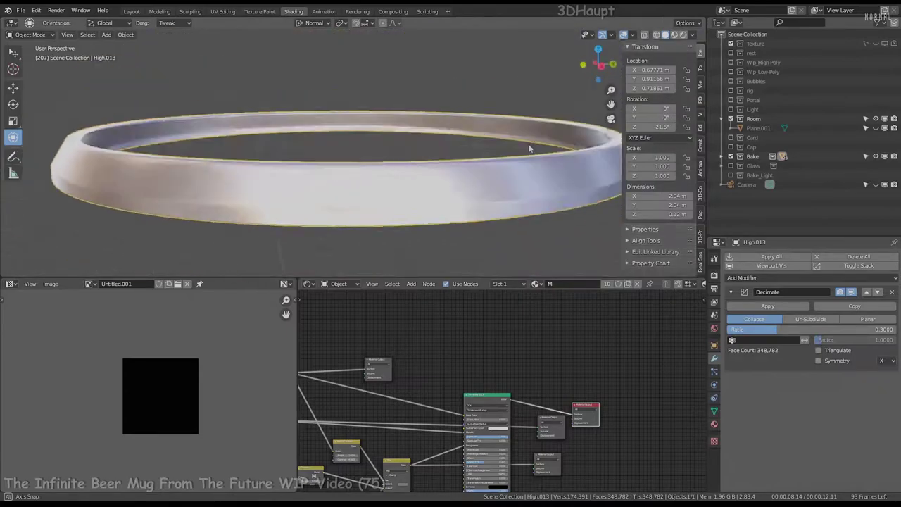
scroll(551, 147, up, 5)
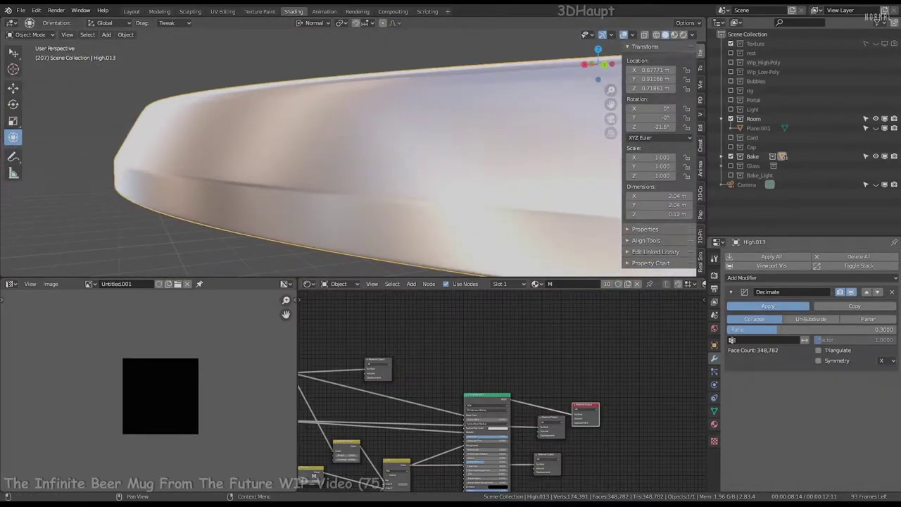
click(767, 306)
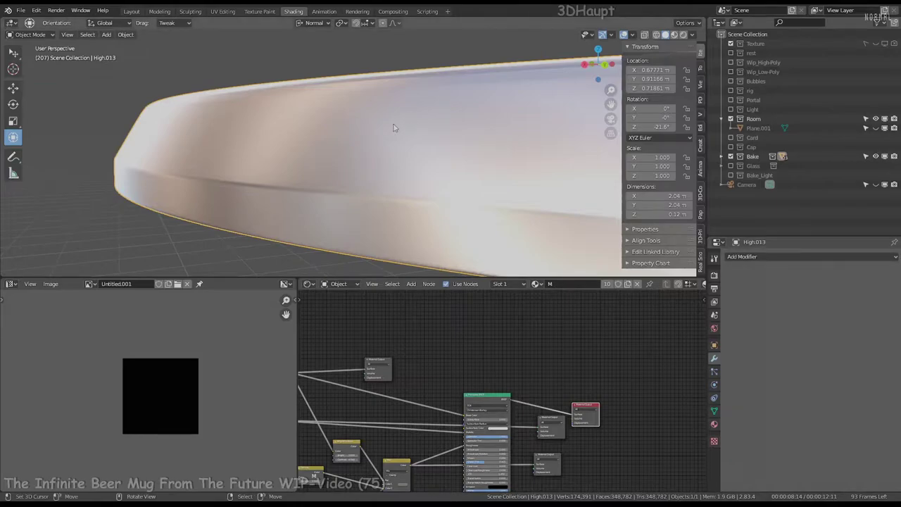
scroll(408, 130, down, 4)
click(674, 35)
scroll(564, 139, up, 4)
Switch the viewport to Solid shading with Flat lighting
mouse_move(564, 139)
middle_down()
mouse_move(348, 169)
mouse_move(326, 140)
middle_up()
click(665, 34)
click(694, 34)
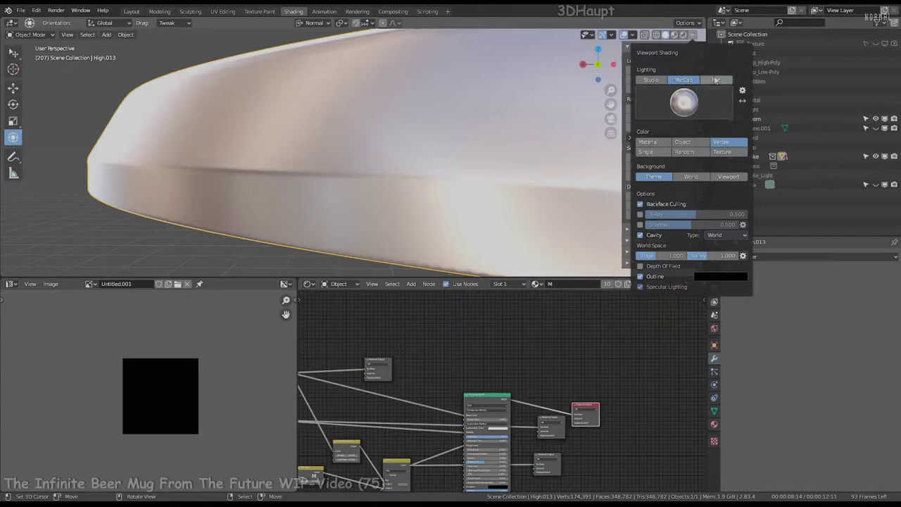
click(715, 80)
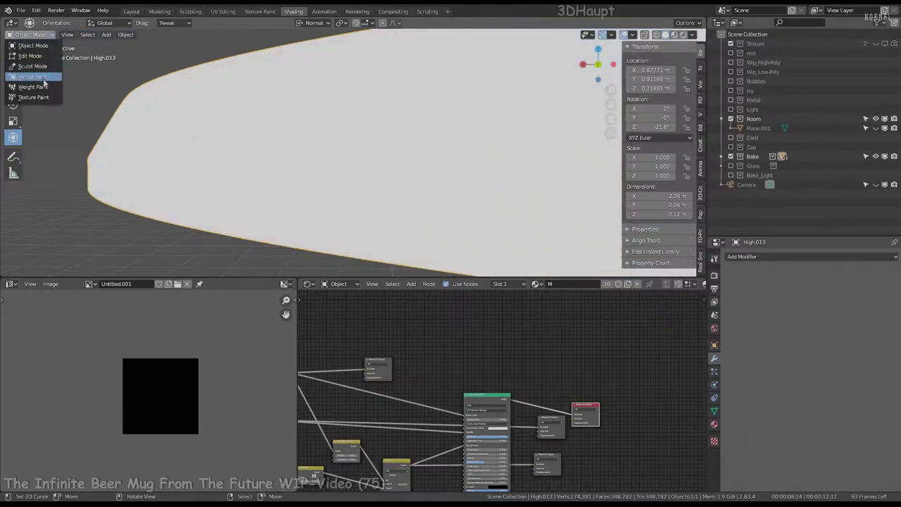
In Vertex Paint mode, generate Dirty Vertex Colors on the ring and inspect the result
click(33, 87)
click(44, 77)
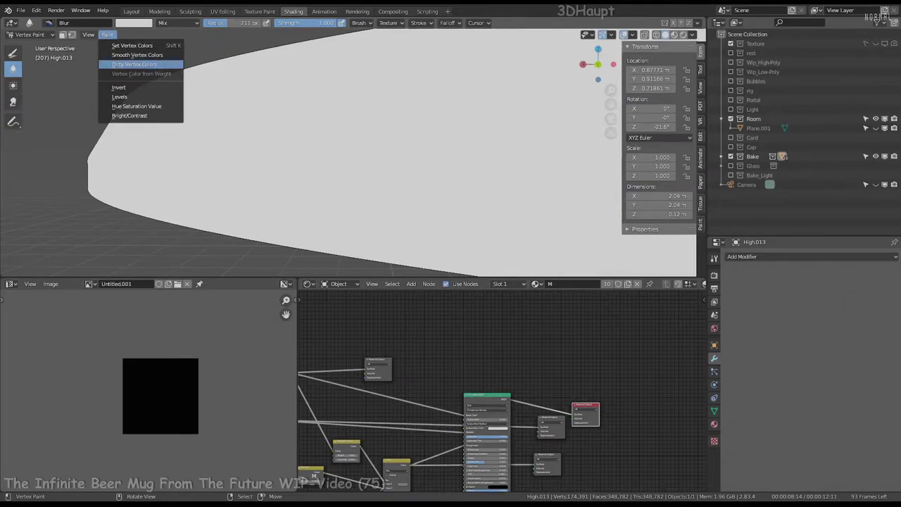
click(134, 64)
middle_drag(231, 100, 314, 145)
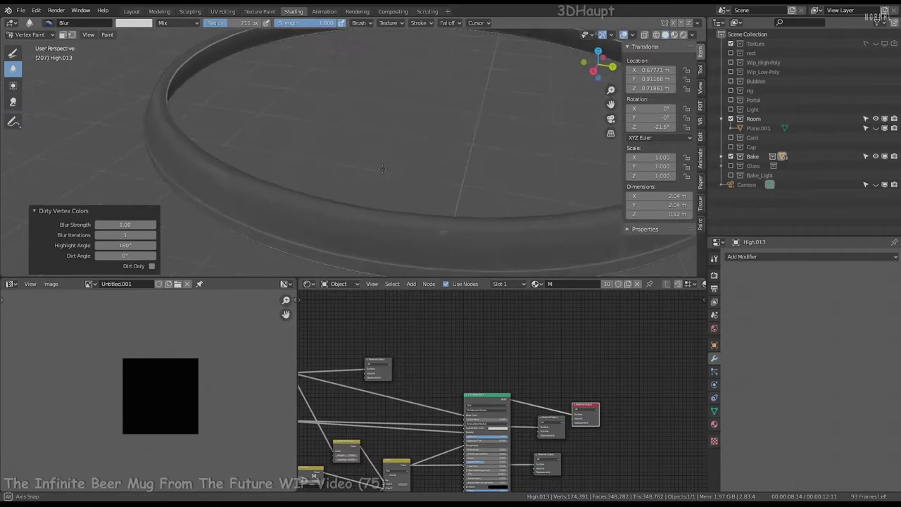
middle_drag(382, 168, 419, 177)
middle_drag(266, 129, 324, 151)
Return to Object Mode and view the gold ring in Material Preview
key(ctrl+Tab)
click(750, 257)
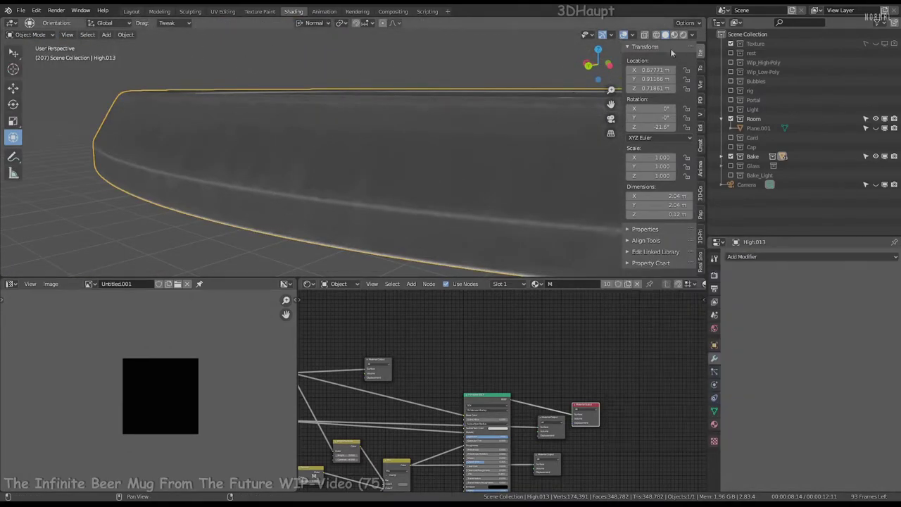
click(674, 34)
mouse_move(319, 145)
middle_down()
mouse_move(491, 209)
mouse_move(415, 135)
mouse_move(516, 196)
mouse_move(429, 92)
middle_up()
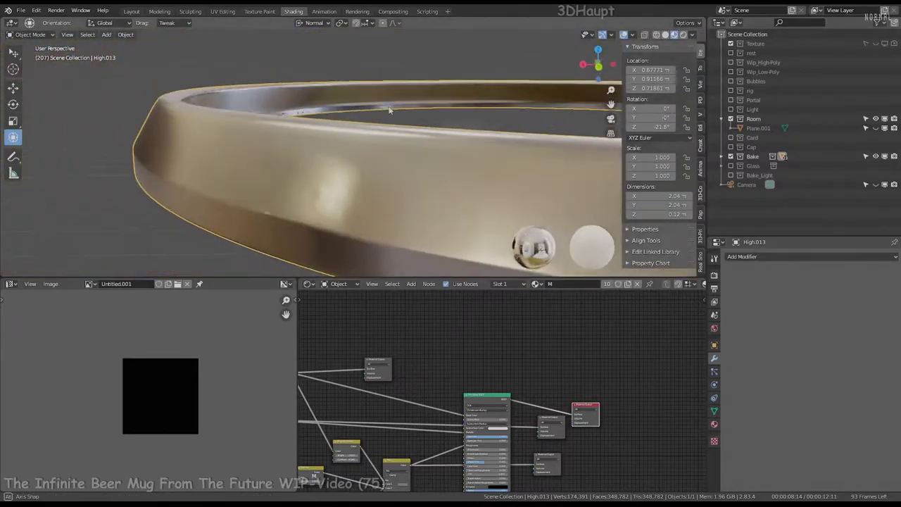
Add a 0.3-ratio Decimate modifier and apply it, bringing the rim to 104,634 faces
click(750, 256)
click(753, 320)
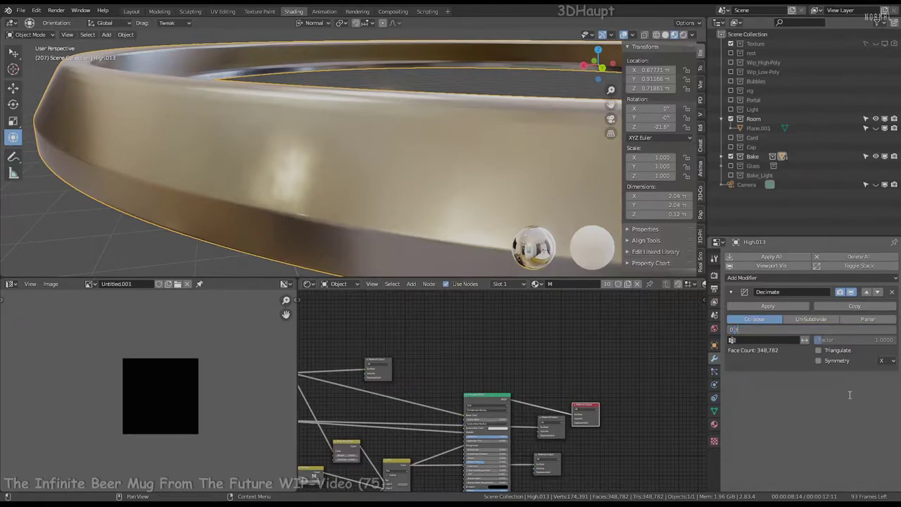
key(Return)
mouse_move(298, 144)
middle_down()
mouse_move(392, 144)
mouse_move(417, 134)
mouse_move(454, 161)
mouse_move(381, 195)
mouse_move(493, 171)
middle_up()
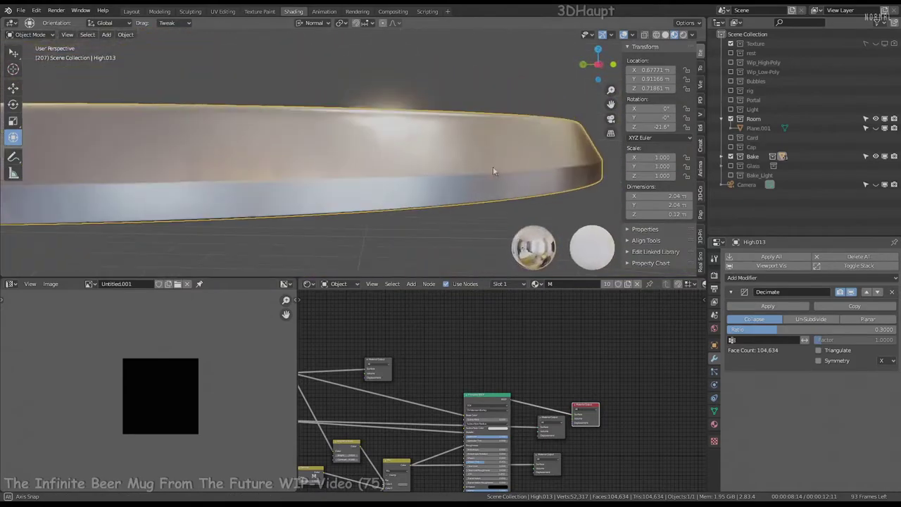
click(768, 305)
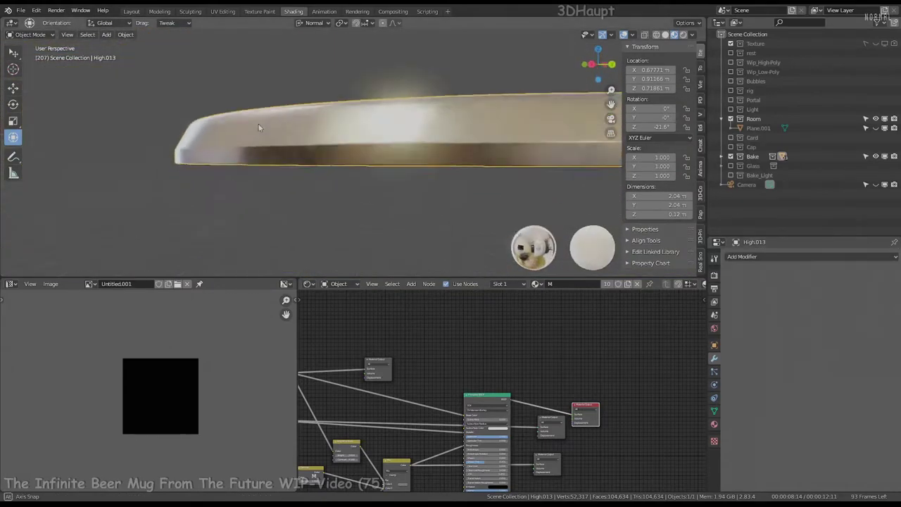
mouse_move(394, 141)
middle_down()
mouse_move(220, 171)
mouse_move(343, 166)
mouse_move(401, 145)
mouse_move(304, 83)
mouse_move(39, 45)
middle_up()
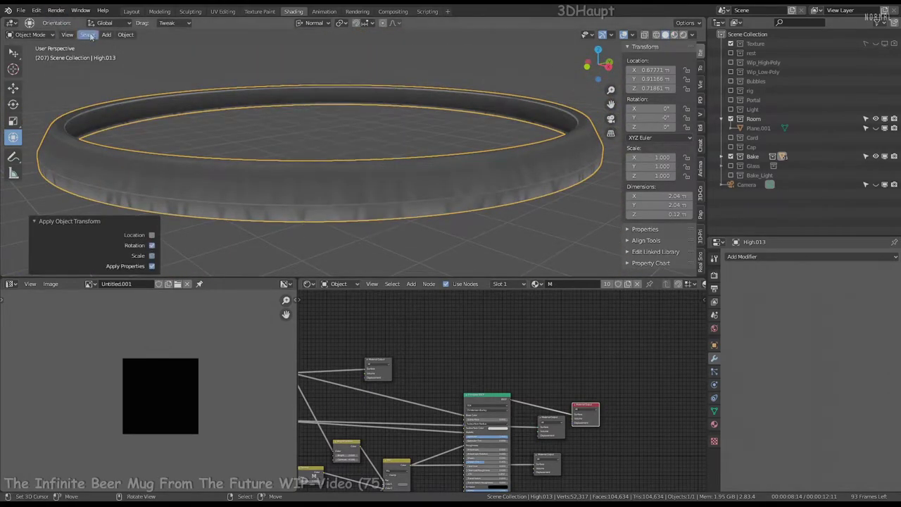
Regenerate Dirty Vertex Colors on the ring, then return to Object Mode in Material Preview
click(33, 77)
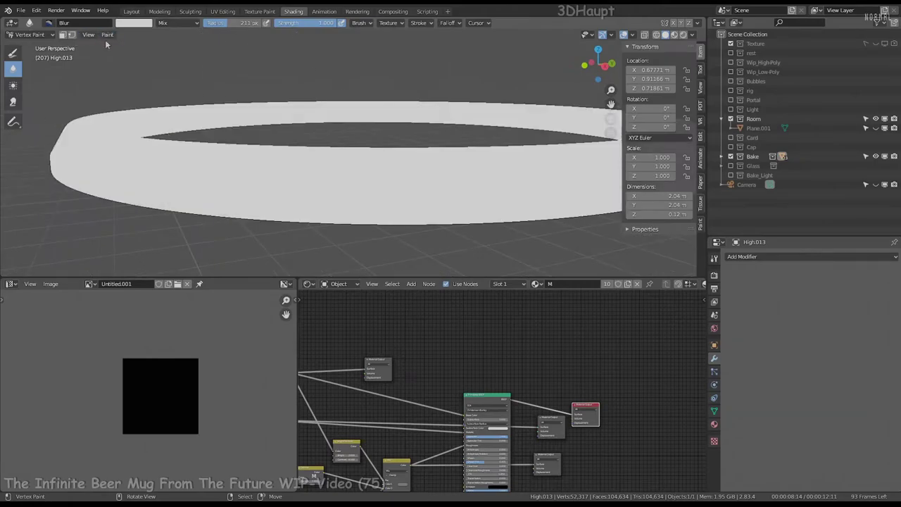
key(Return)
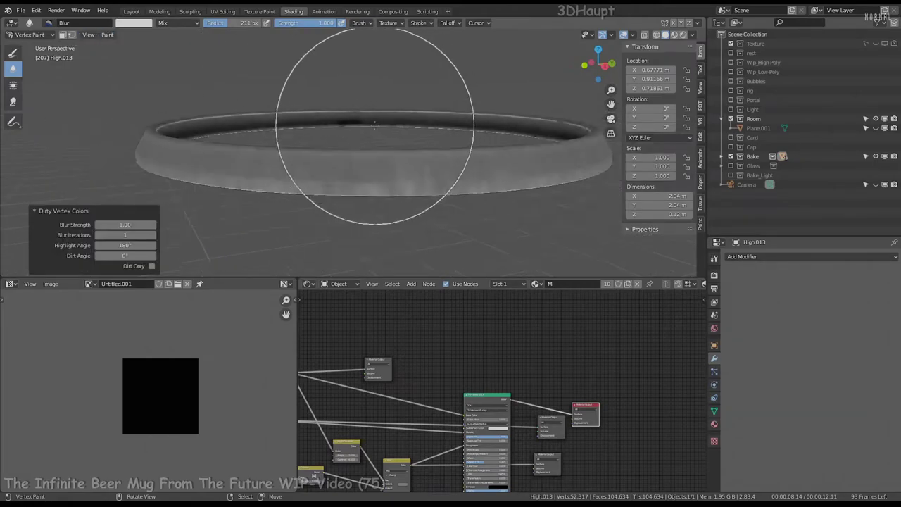
mouse_move(378, 120)
middle_down()
mouse_move(380, 157)
mouse_move(370, 145)
mouse_move(356, 167)
middle_up()
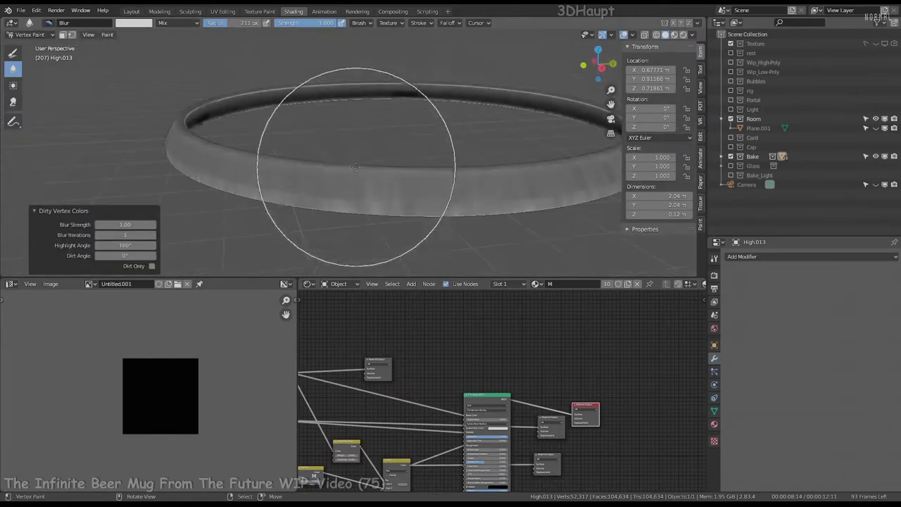
click(13, 34)
click(21, 41)
click(675, 34)
Maximize the viewport and exit local view to show the whole mug scene
key(ctrl+space)
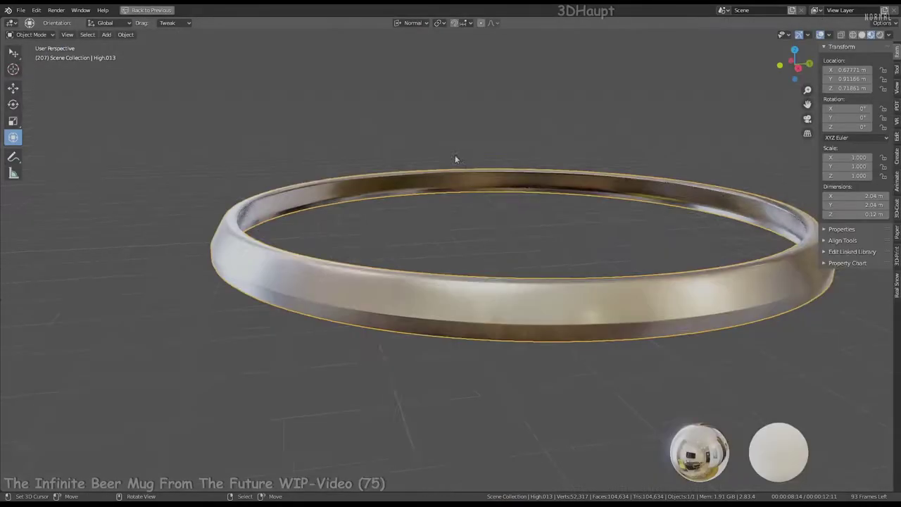
mouse_move(455, 155)
middle_down()
mouse_move(378, 314)
mouse_move(318, 247)
mouse_move(558, 225)
mouse_move(583, 159)
mouse_move(610, 175)
mouse_move(465, 312)
middle_up()
scroll(317, 247, down, 5)
scroll(492, 282, down, 5)
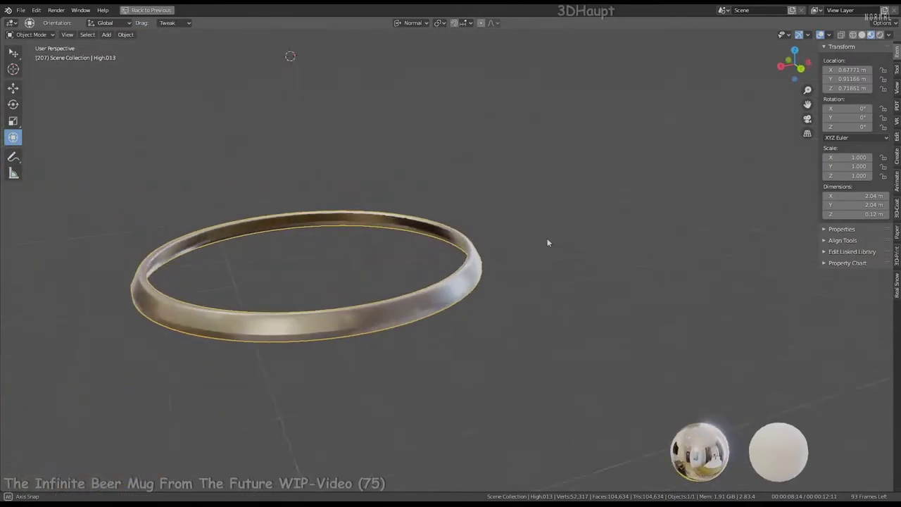
mouse_move(547, 238)
middle_down()
mouse_move(321, 263)
mouse_move(381, 201)
middle_up()
key(KP_Divide)
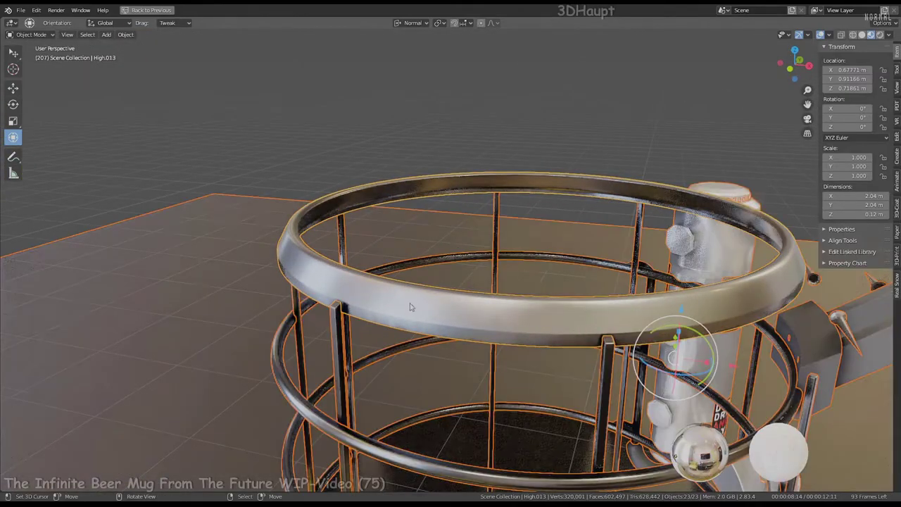
scroll(459, 266, up, 3)
mouse_move(459, 266)
middle_down()
mouse_move(529, 268)
mouse_move(500, 148)
middle_up()
scroll(499, 148, down, 5)
shift+middle_drag(503, 185, 463, 273)
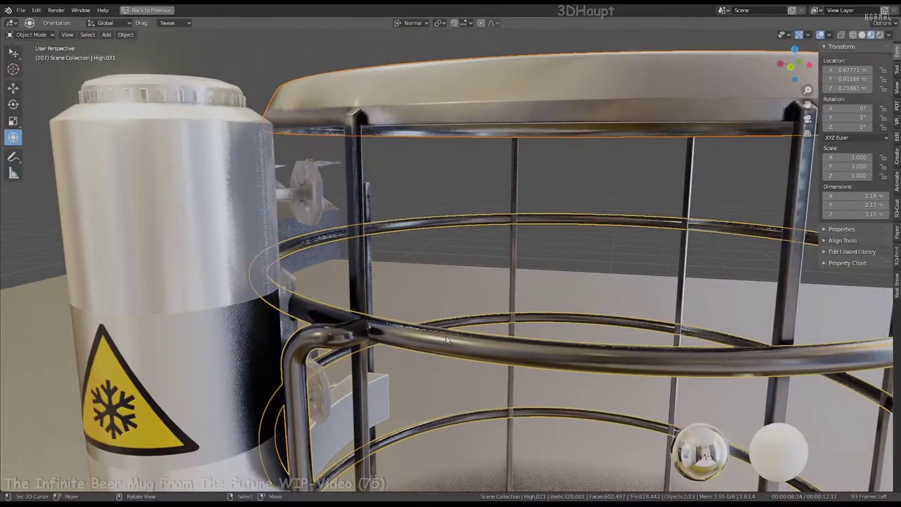
middle_drag(442, 98, 503, 268)
scroll(504, 267, up, 2)
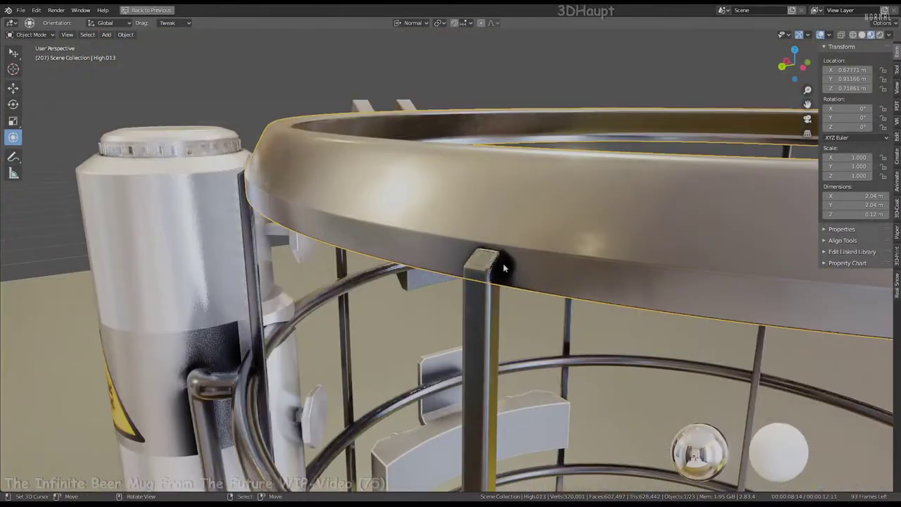
Link the rim's weathered gold material to the selected cage bars
click(482, 286)
scroll(502, 218, down, 5)
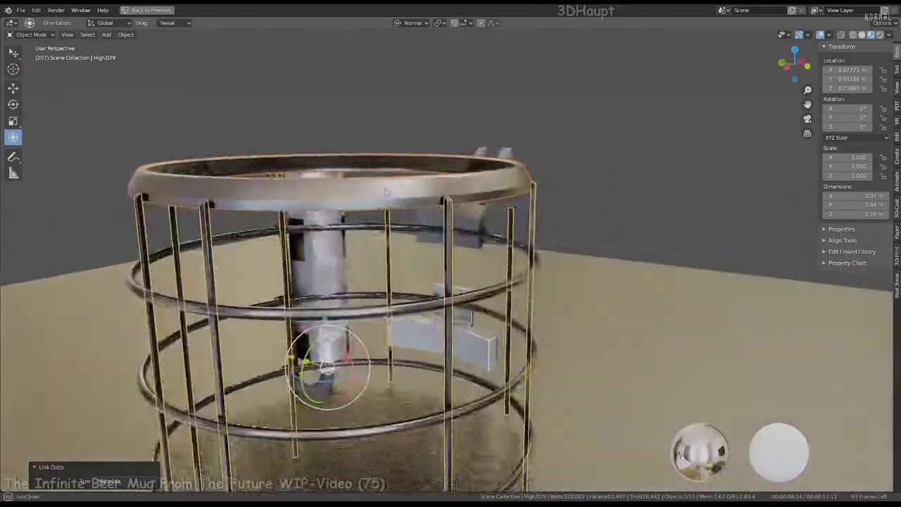
mouse_move(502, 218)
middle_down()
mouse_move(457, 296)
mouse_move(424, 239)
mouse_move(360, 191)
mouse_move(79, 35)
middle_up()
scroll(425, 239, down, 4)
scroll(361, 191, up, 4)
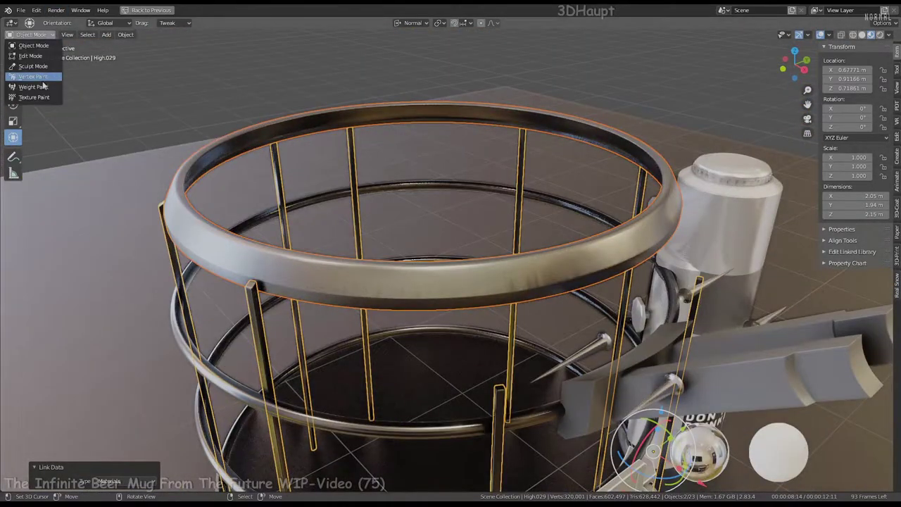
Inspect the top rim's wireframe in Edit Mode
mouse_move(521, 272)
middle_down()
mouse_move(599, 244)
mouse_move(282, 201)
mouse_move(282, 282)
middle_up()
click(862, 35)
key(Tab)
scroll(531, 276, up, 3)
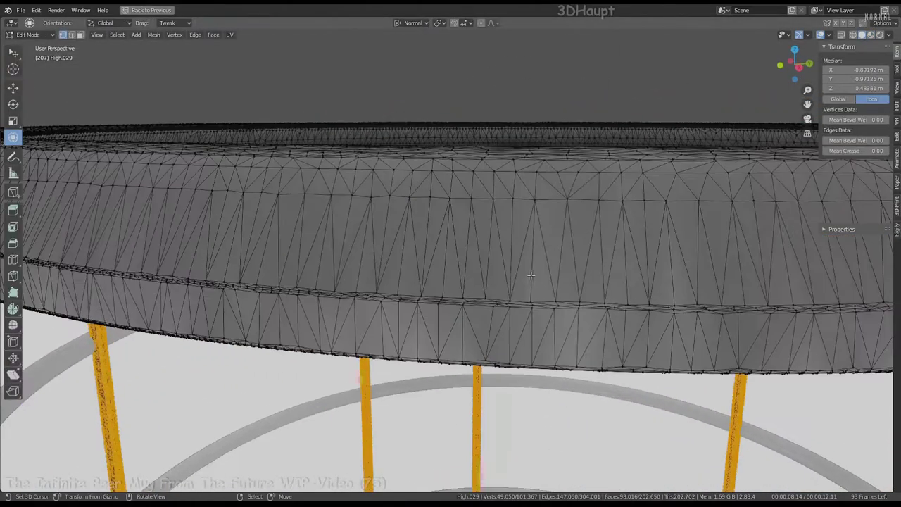
mouse_move(531, 276)
middle_down()
mouse_move(412, 252)
mouse_move(644, 252)
mouse_move(713, 278)
mouse_move(537, 261)
mouse_move(460, 358)
mouse_move(547, 290)
mouse_move(414, 312)
middle_up()
Soften the rim's dirt colours with the Blur brush, then return to Object Mode with material shading
key(Tab)
scroll(477, 268, down, 5)
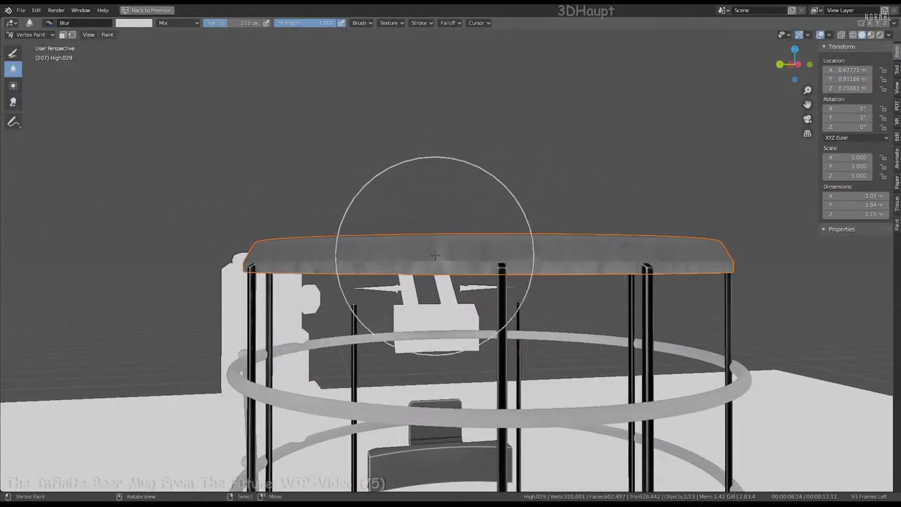
click(897, 67)
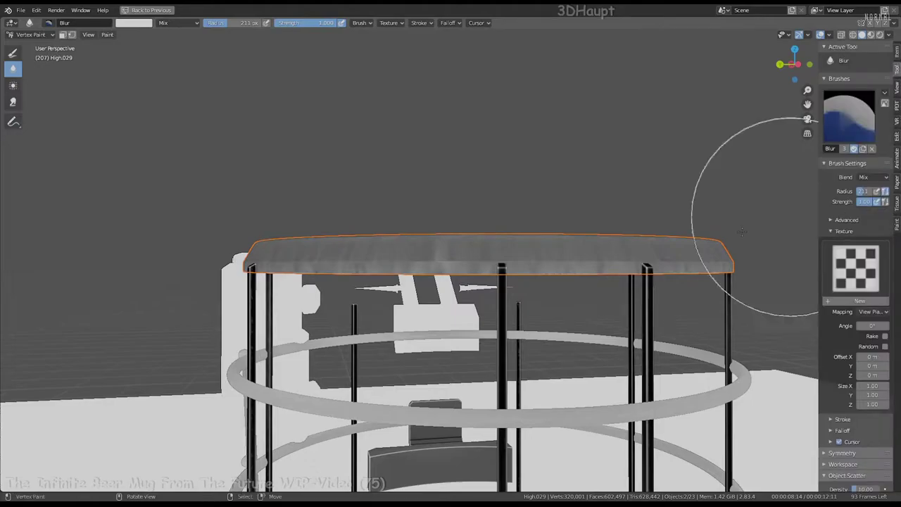
mouse_move(743, 231)
middle_down()
mouse_move(652, 289)
mouse_move(650, 262)
mouse_move(241, 271)
middle_up()
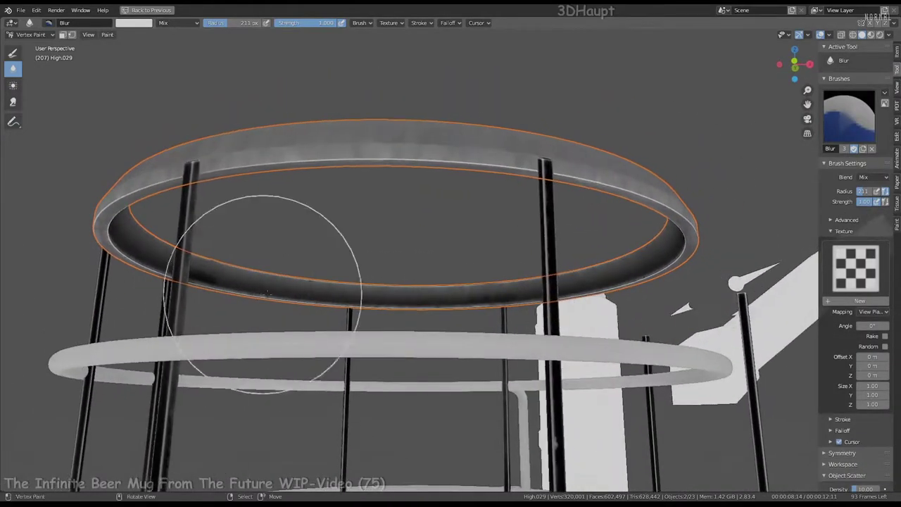
mouse_move(393, 272)
middle_down()
mouse_move(271, 266)
mouse_move(443, 302)
mouse_move(566, 207)
middle_up()
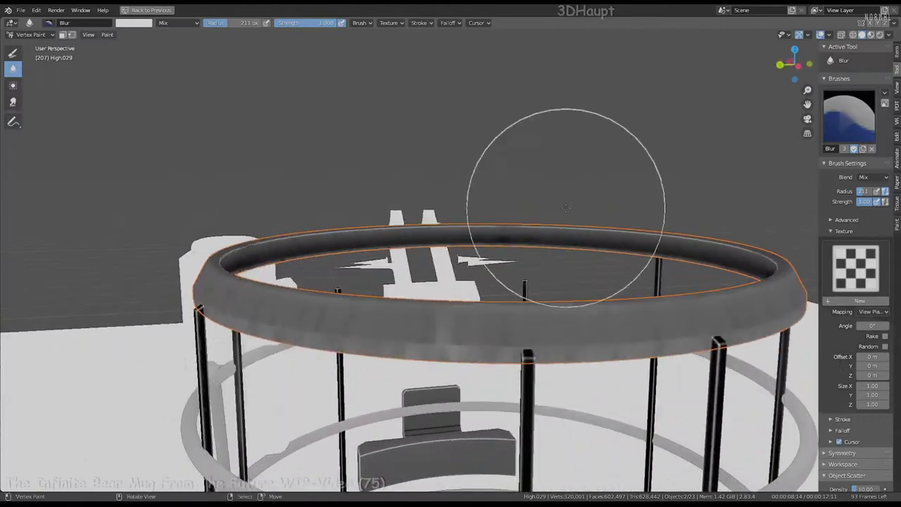
key(ctrl+Tab)
key(z)
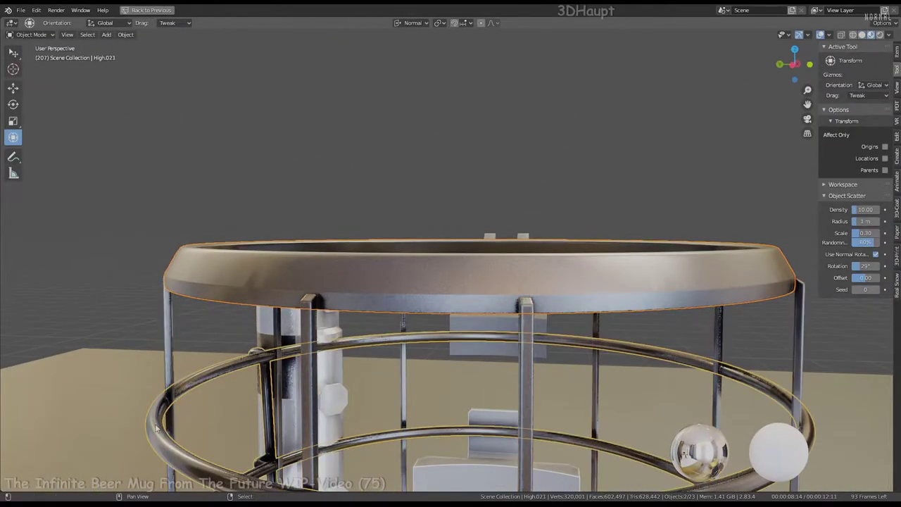
Link the material to the other selected objects and restore the Shading layout
click(247, 336)
mouse_move(247, 336)
middle_down()
mouse_move(656, 293)
mouse_move(452, 135)
mouse_move(483, 164)
mouse_move(493, 233)
mouse_move(482, 338)
middle_up()
key(ctrl+space)
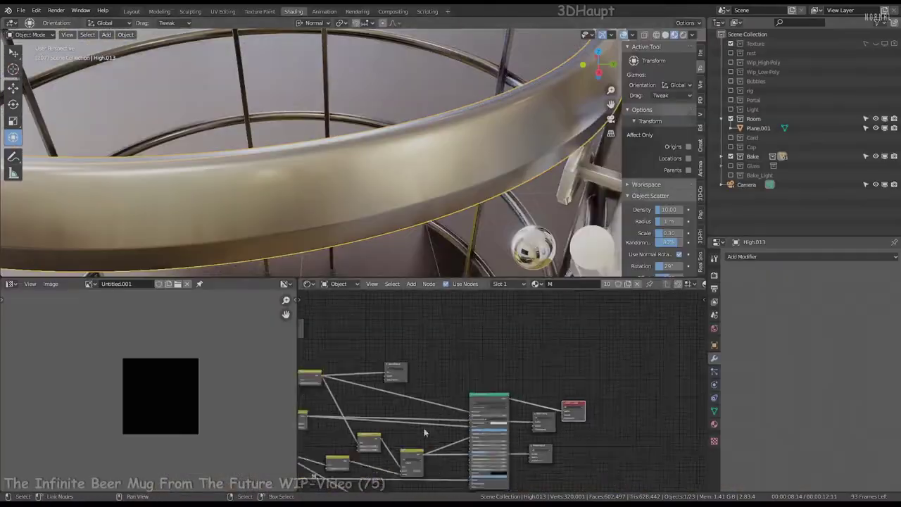
Make the rim's material a single-user copy, M.001, and show its Surface settings
click(627, 284)
scroll(433, 367, up, 6)
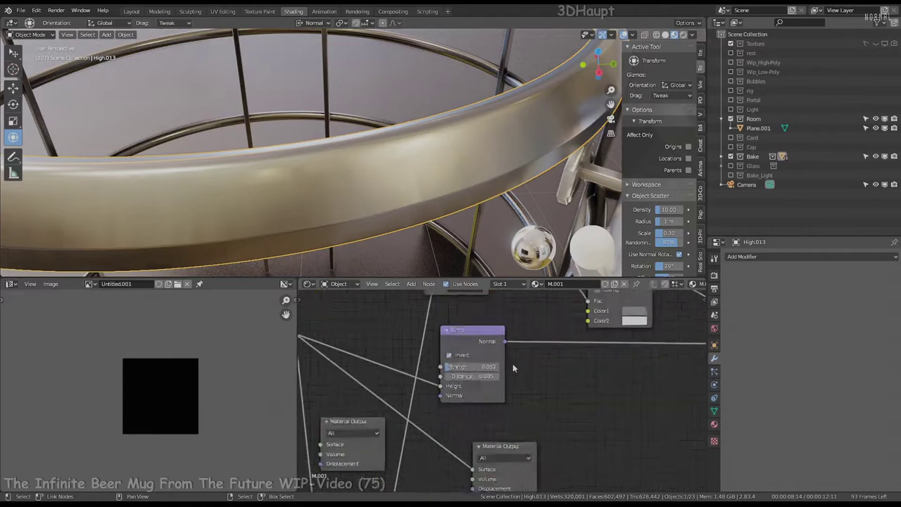
scroll(434, 359, up, 2)
scroll(445, 331, down, 6)
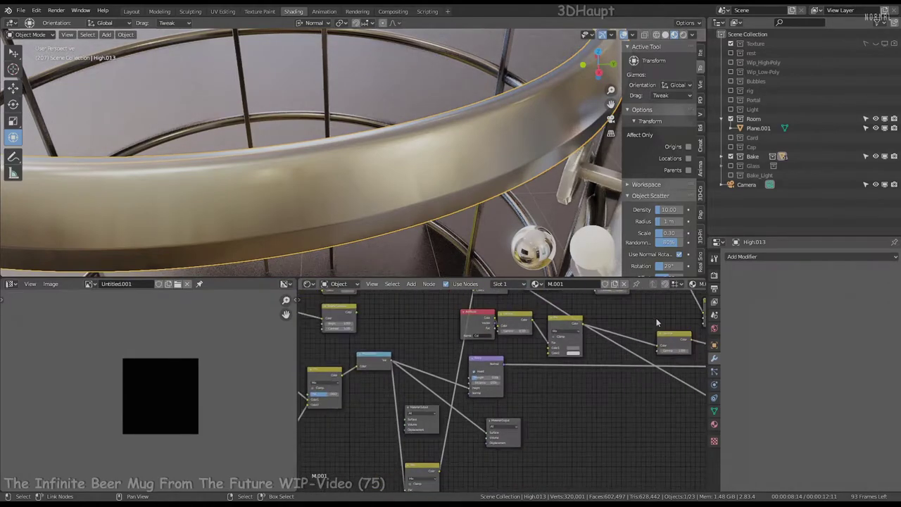
click(715, 425)
scroll(486, 366, up, 3)
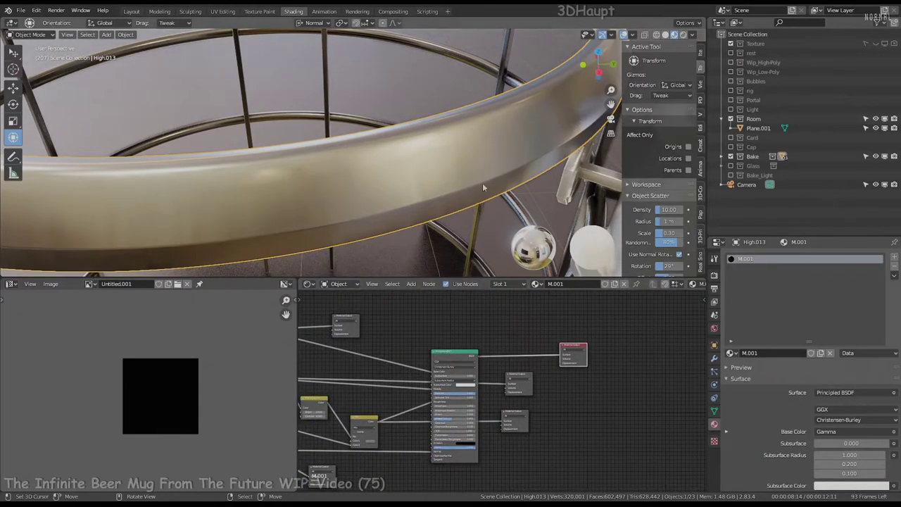
mouse_move(483, 187)
middle_down()
mouse_move(289, 165)
mouse_move(317, 183)
middle_up()
scroll(436, 394, down, 3)
scroll(446, 423, up, 5)
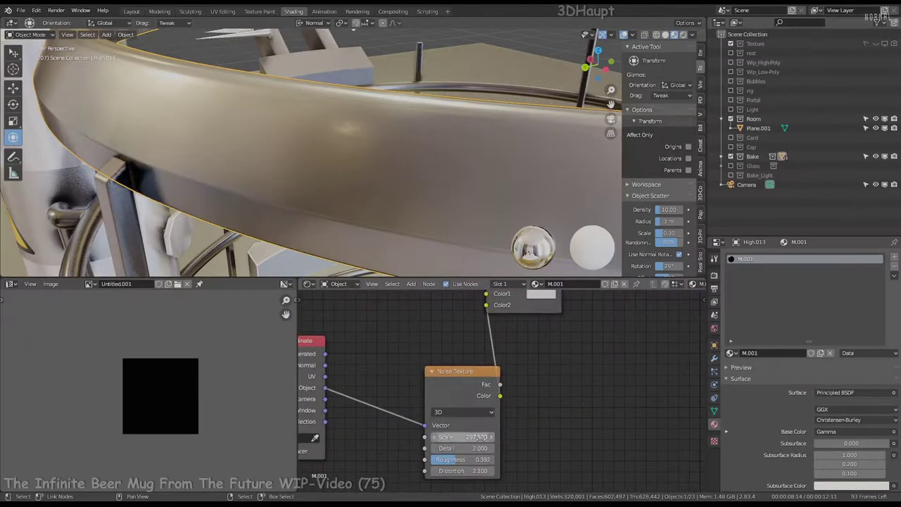
mouse_move(451, 239)
middle_down()
mouse_move(284, 200)
mouse_move(350, 183)
middle_up()
Navigate the node tree and reposition nodes to bring the Gamma node into view
middle_drag(374, 393, 498, 384)
scroll(498, 384, down, 3)
scroll(477, 418, up, 5)
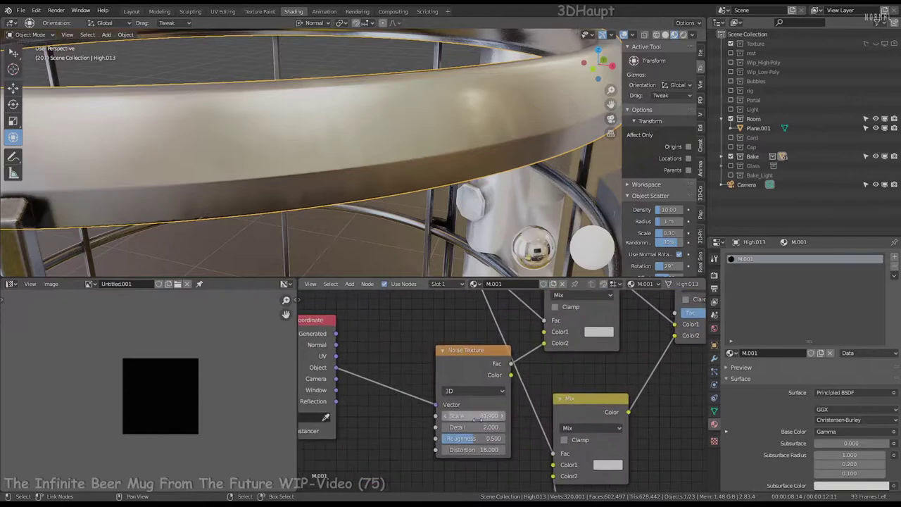
scroll(458, 423, down, 3)
scroll(429, 428, up, 4)
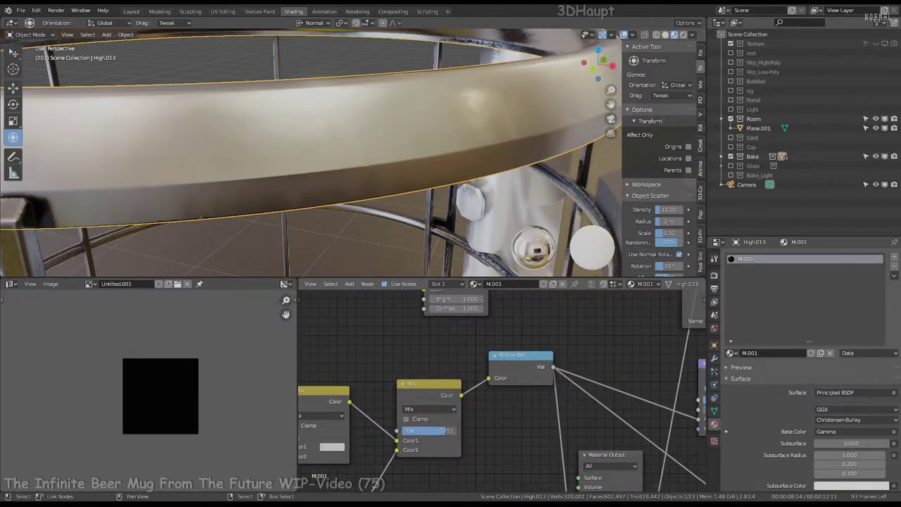
scroll(502, 391, down, 3)
scroll(502, 391, down, 2)
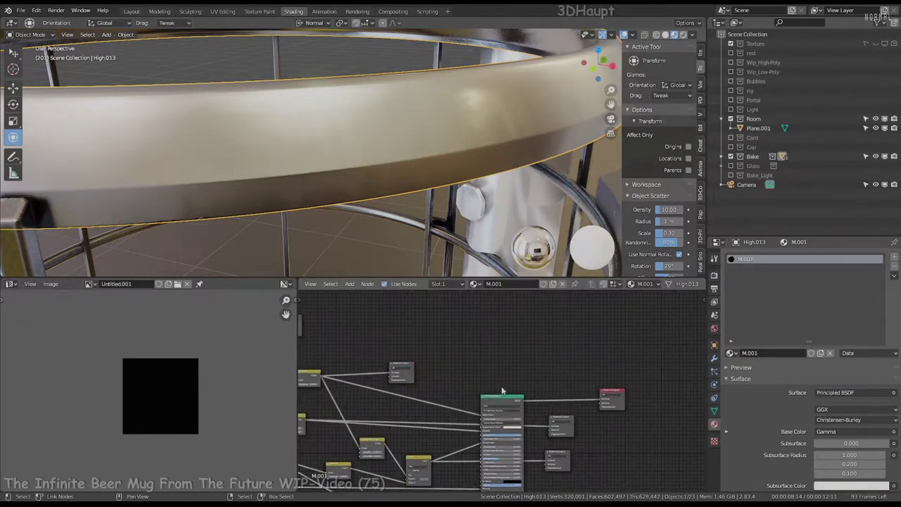
scroll(500, 358, up, 2)
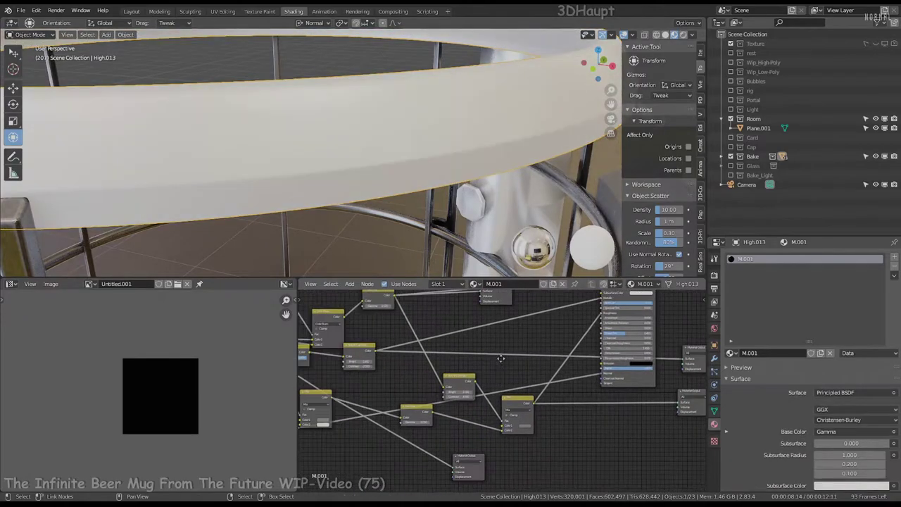
drag(526, 407, 525, 408)
scroll(442, 372, up, 3)
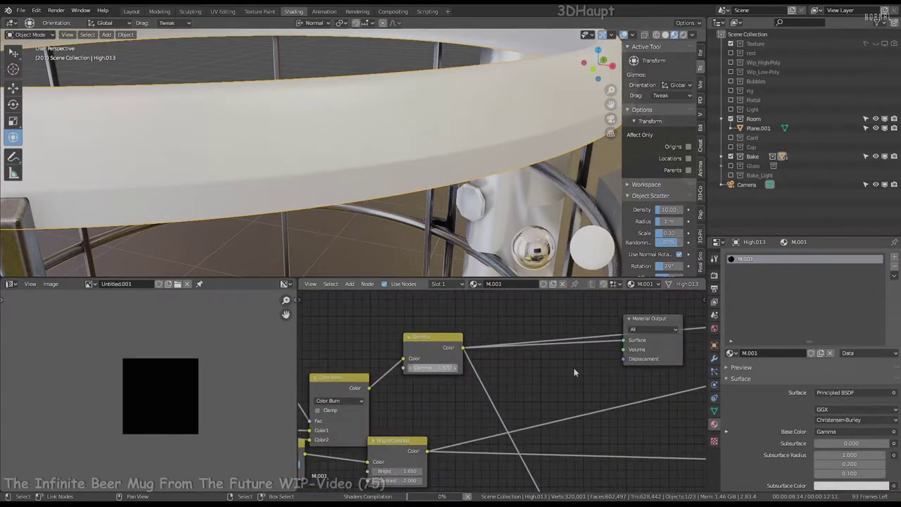
scroll(575, 372, down, 4)
scroll(575, 373, up, 2)
scroll(575, 373, up, 3)
Try different Gamma values on M.001, from about 2.070 down to near zero
mouse_move(493, 382)
mouse_down()
mouse_move(535, 381)
mouse_move(479, 382)
mouse_up()
mouse_move(317, 155)
middle_down()
mouse_move(292, 81)
mouse_move(257, 78)
middle_up()
middle_drag(422, 390, 444, 366)
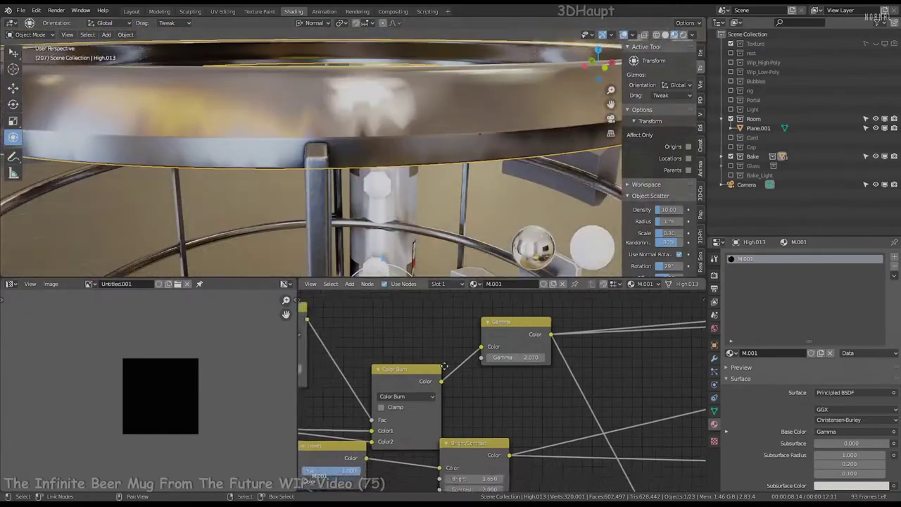
scroll(444, 366, down, 1)
mouse_move(521, 357)
mouse_down()
mouse_move(478, 357)
mouse_move(553, 362)
mouse_up()
scroll(514, 362, down, 1)
Set Gamma to 1.871 and convert the rim's triangles to quads, leaving 82,097 faces
mouse_move(338, 140)
middle_down()
mouse_move(317, 81)
mouse_move(320, 119)
middle_up()
key(Tab)
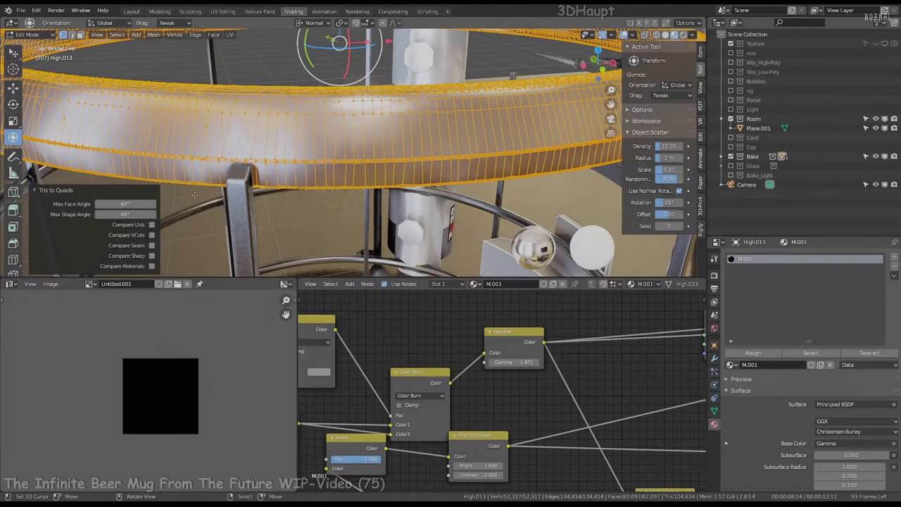
mouse_move(377, 127)
middle_down()
mouse_move(413, 138)
mouse_move(248, 154)
middle_up()
key(Tab)
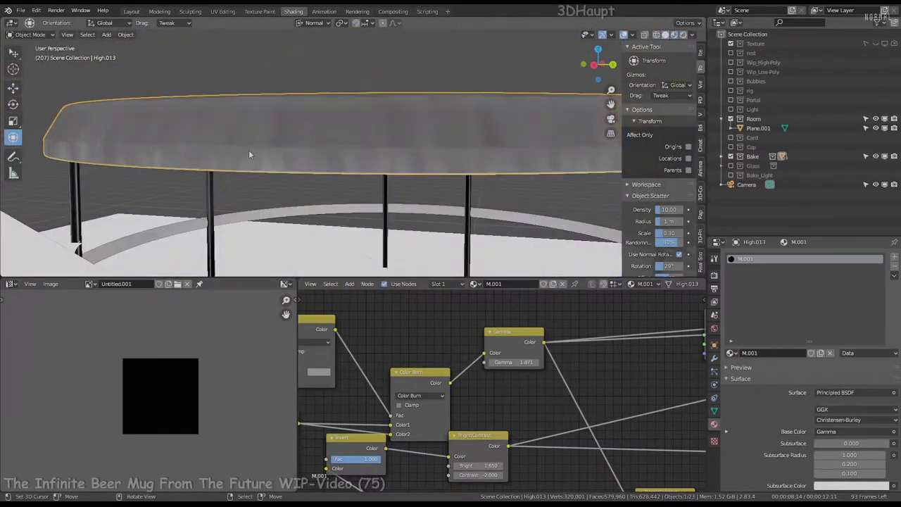
Fill the rim's vertex colours with white, then regenerate Dirty Vertex Colors
click(39, 78)
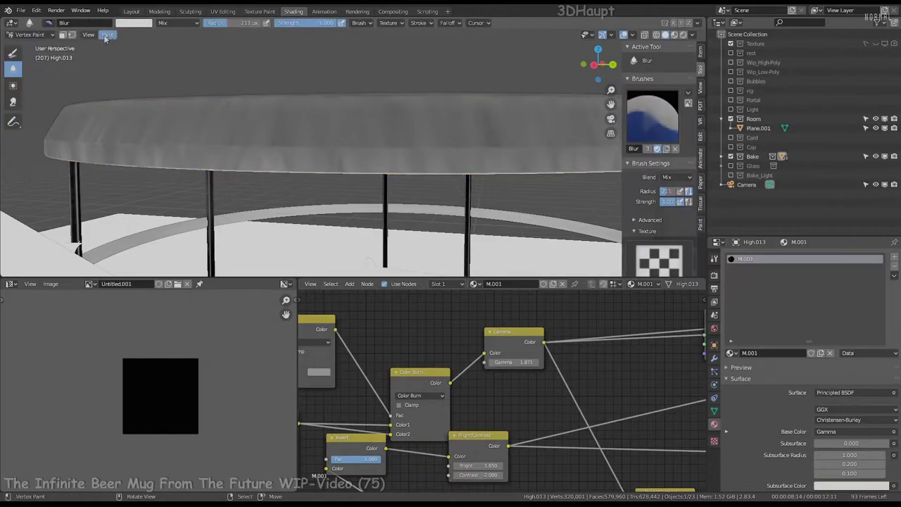
click(134, 46)
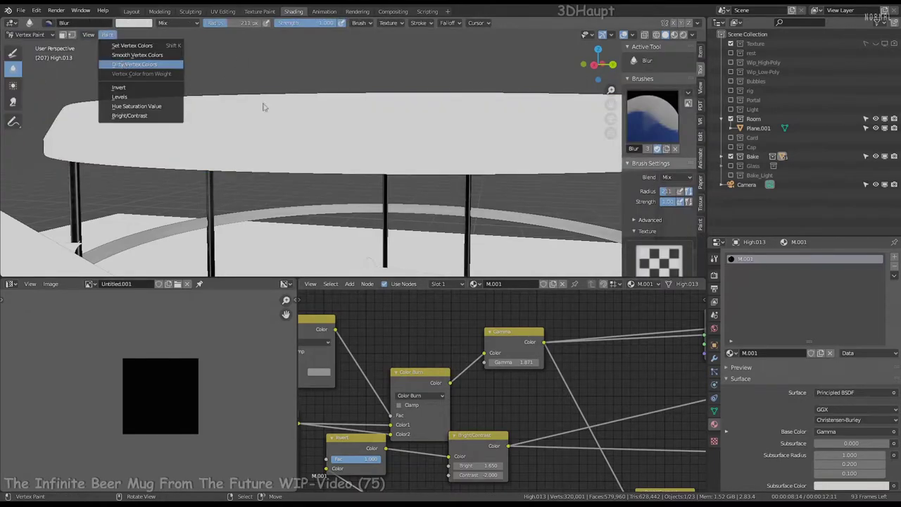
click(134, 64)
click(33, 45)
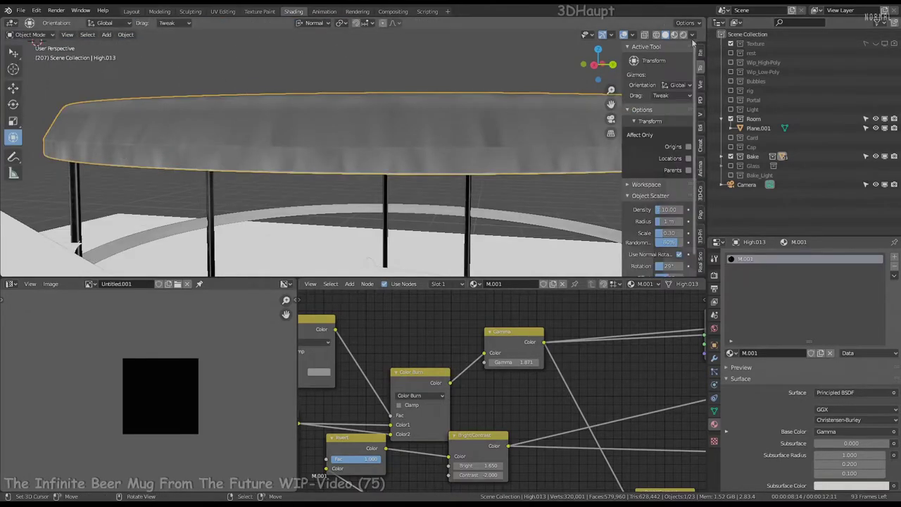
middle_drag(456, 132, 393, 147)
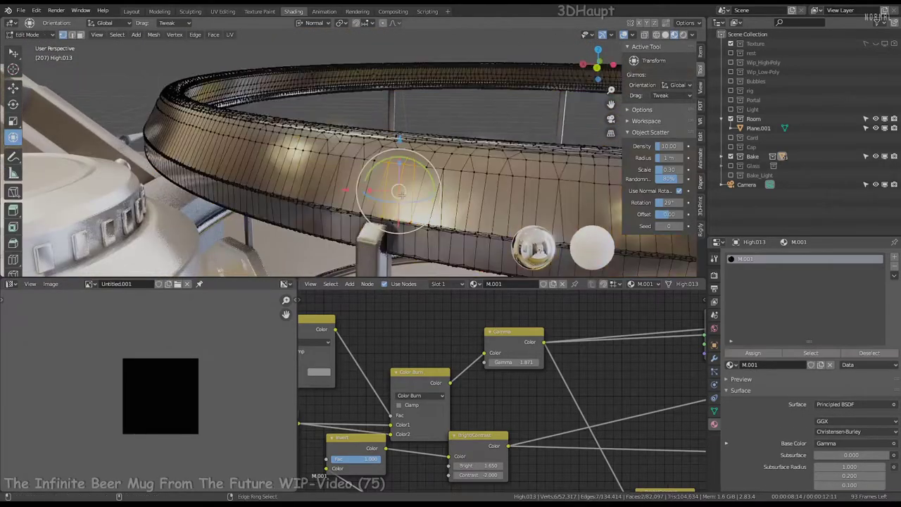
Add a Remesh modifier with 0.01 m voxel size and Smooth Shading, and apply it
middle_drag(393, 146, 423, 155)
click(714, 357)
click(769, 258)
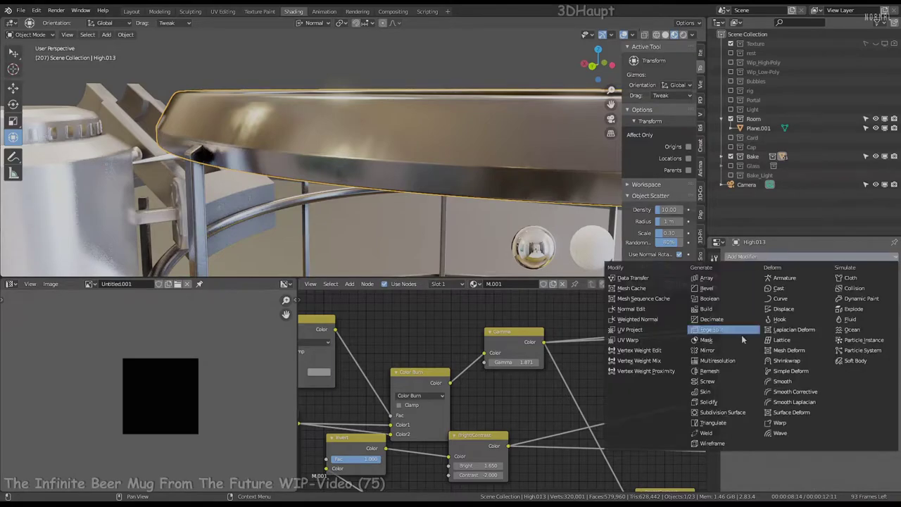
click(723, 373)
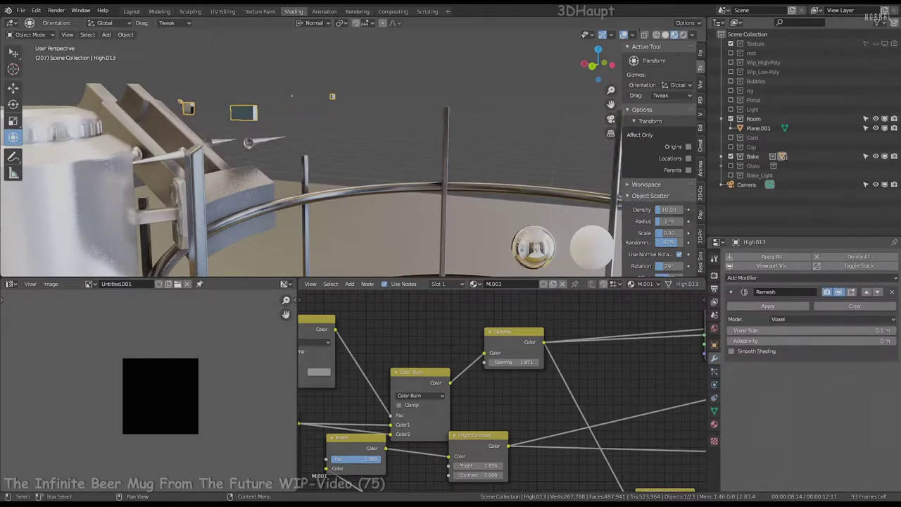
click(731, 331)
click(731, 330)
text(04)
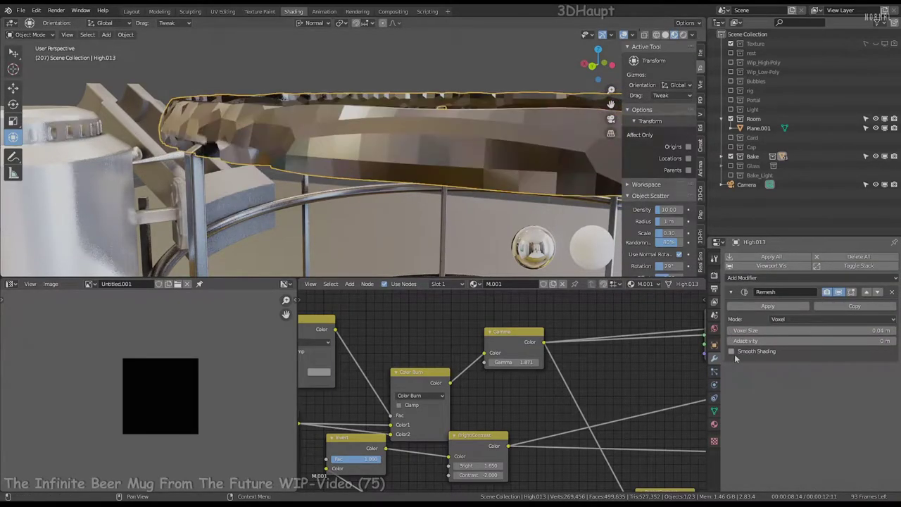
click(731, 350)
click(731, 330)
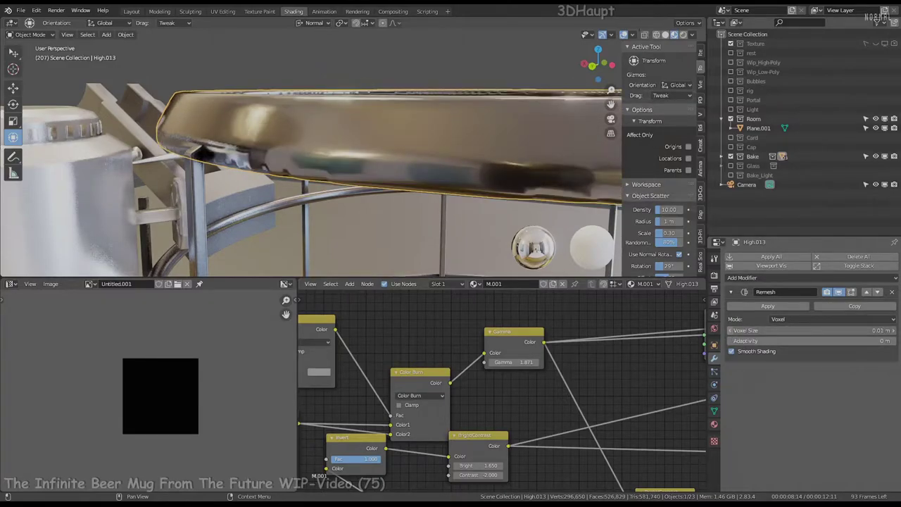
key(ctrl+space)
middle_drag(530, 169, 493, 232)
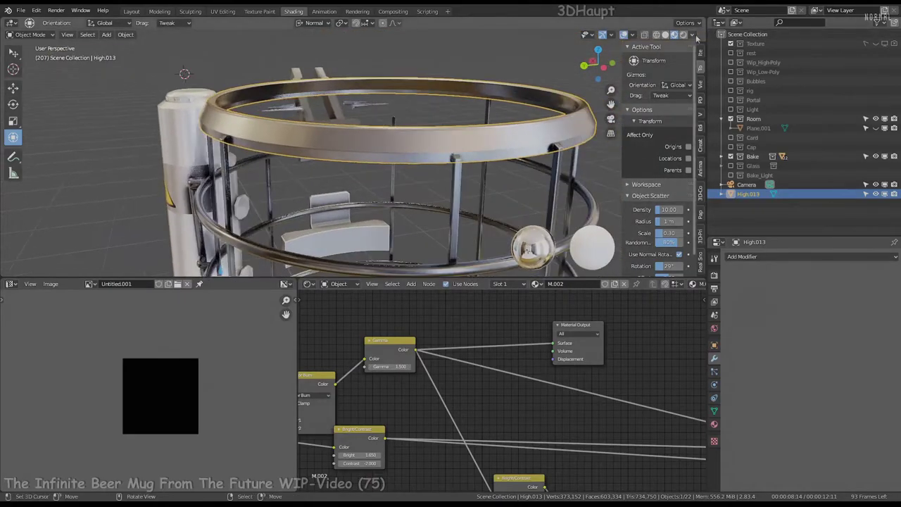
Switch the viewport to rendered shading and tune Gamma, settling at 1.670
click(683, 34)
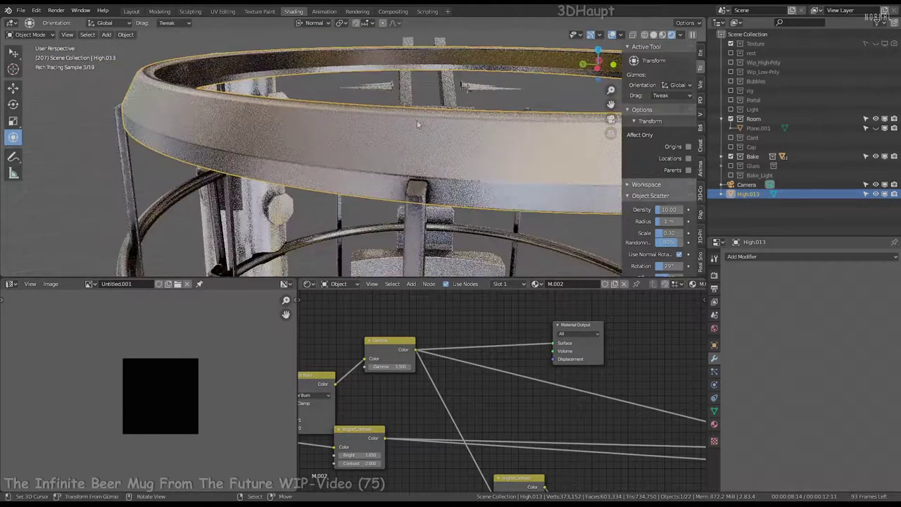
scroll(484, 354, up, 1)
drag(427, 370, 451, 370)
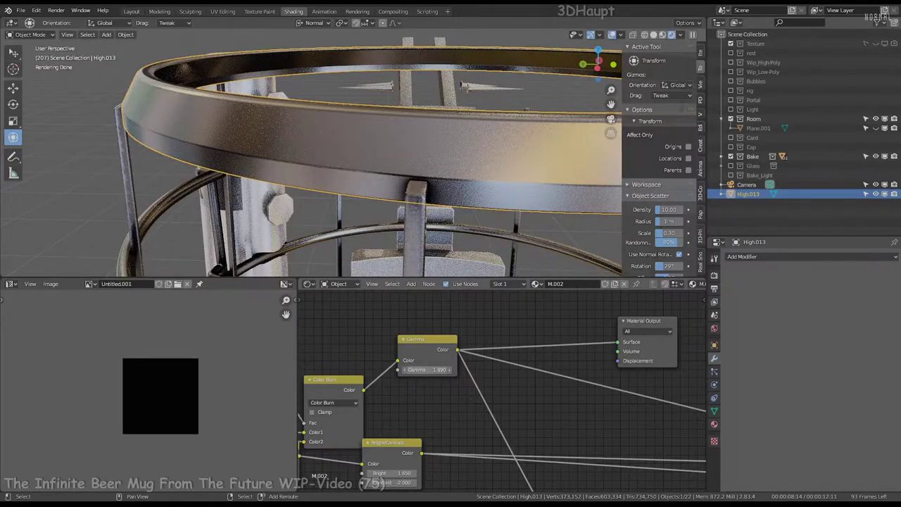
drag(440, 369, 422, 370)
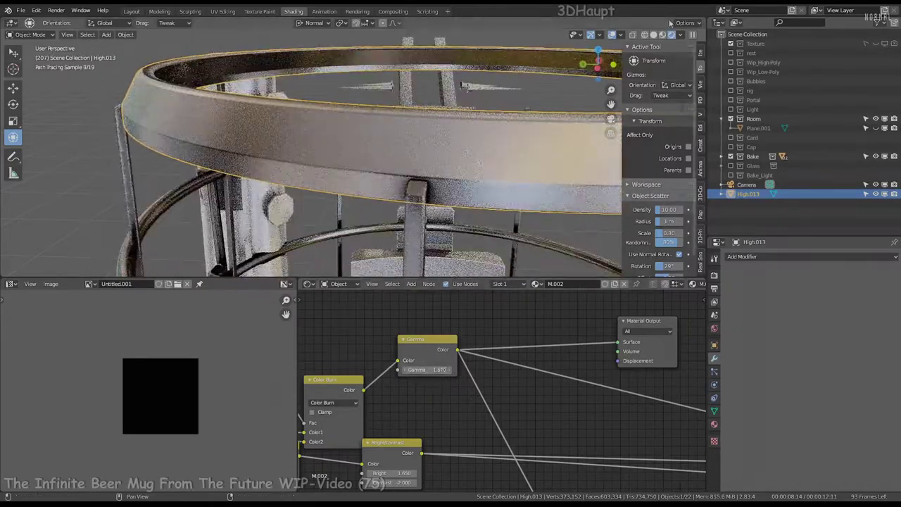
Close in on the mug rim and reposition a small node in the shader tree
middle_drag(461, 84, 348, 173)
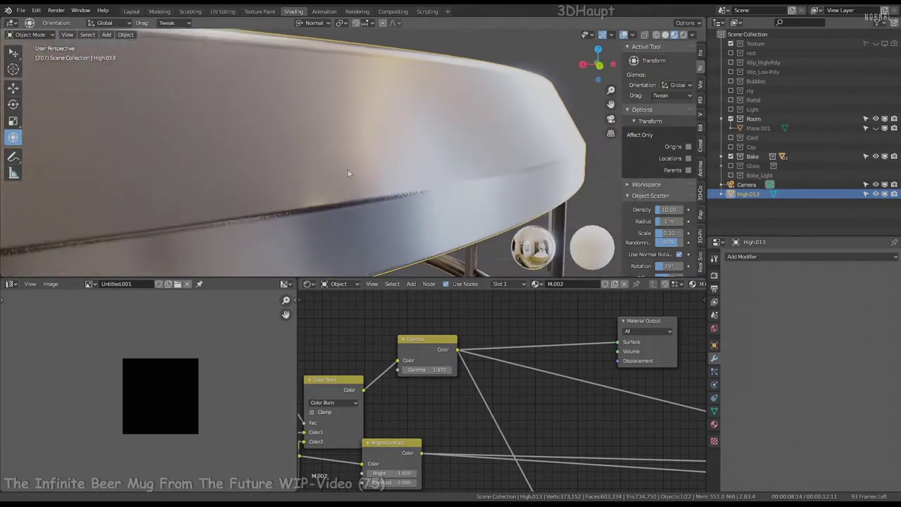
scroll(493, 388, down, 3)
scroll(465, 352, up, 3)
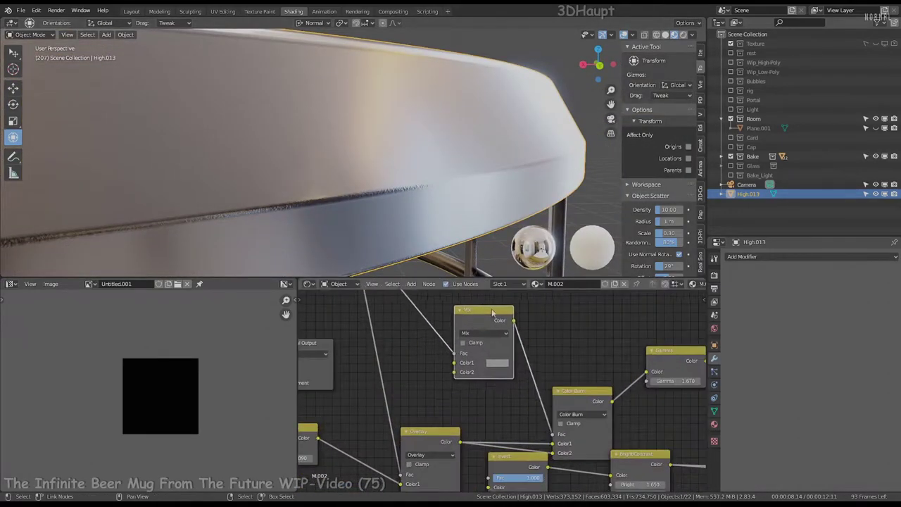
middle_drag(698, 321, 590, 343)
scroll(589, 343, up, 2)
scroll(516, 366, down, 1)
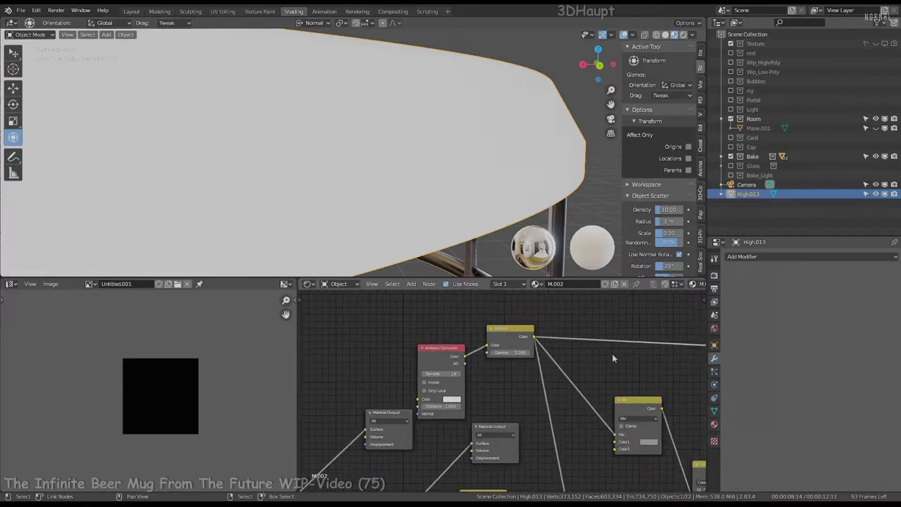
middle_drag(205, 219, 319, 132)
scroll(553, 365, down, 2)
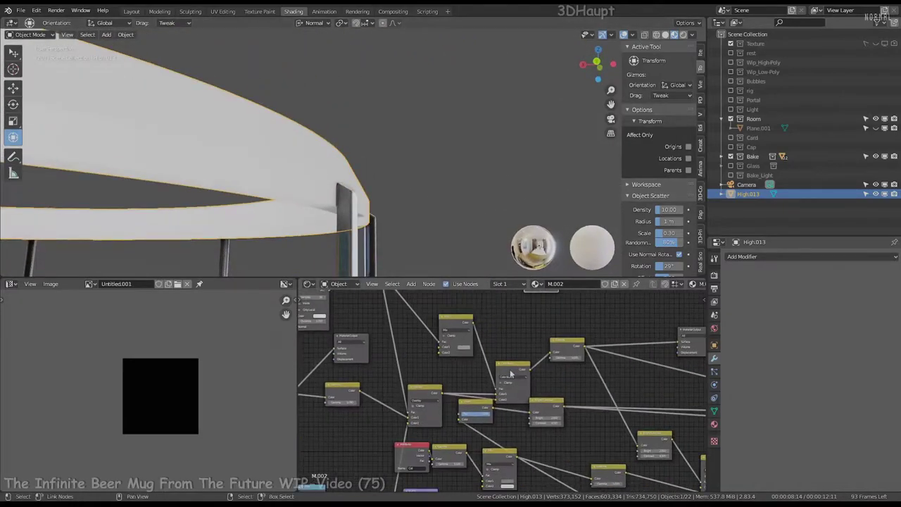
scroll(553, 364, down, 1)
drag(477, 364, 535, 378)
middle_drag(535, 378, 491, 379)
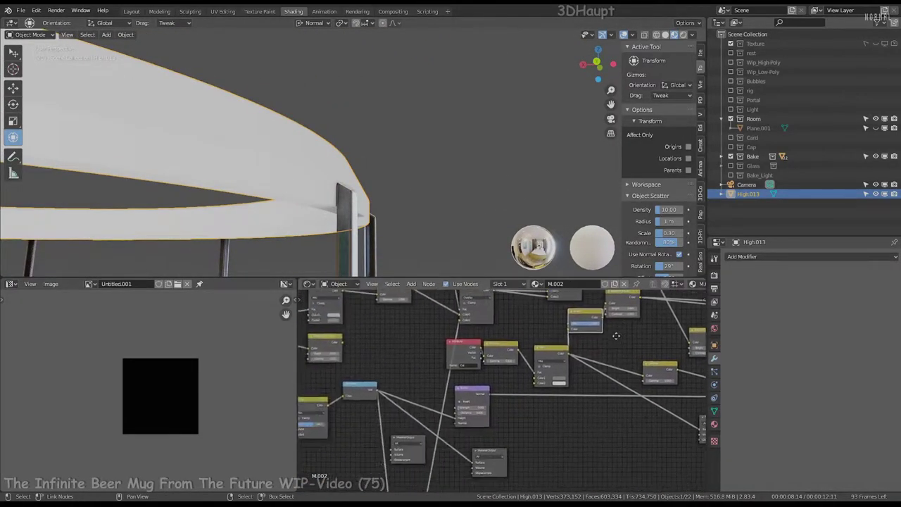
click(432, 378)
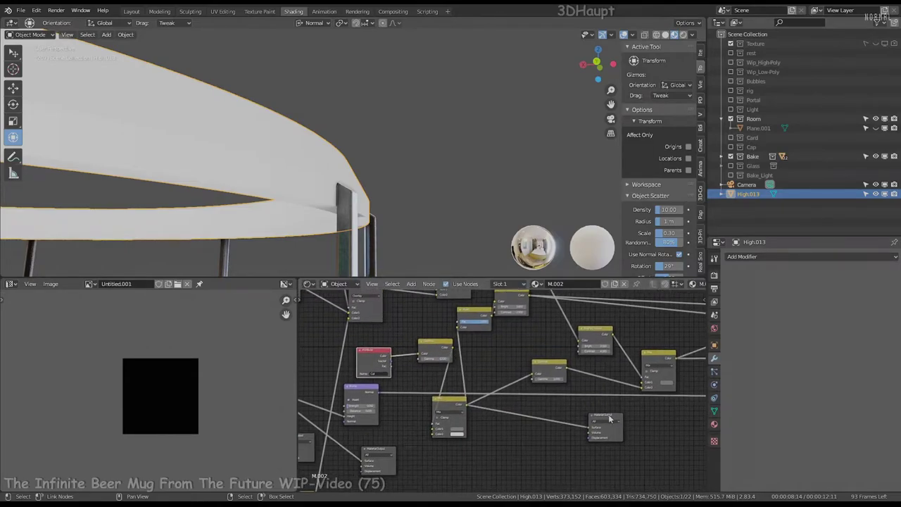
Make this Material Output node the active output driving the rim's preview
middle_drag(366, 169, 373, 151)
scroll(373, 151, up, 3)
scroll(386, 130, down, 1)
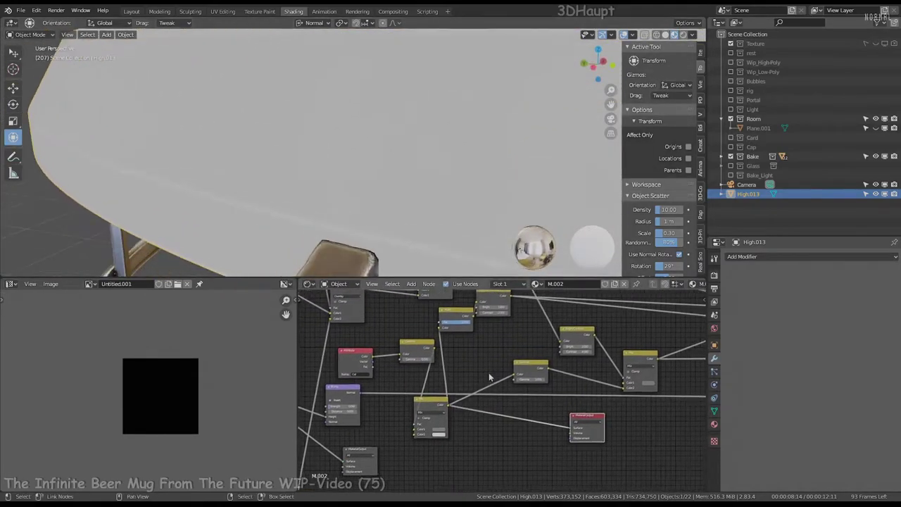
scroll(466, 412, up, 4)
scroll(466, 412, down, 2)
middle_drag(447, 323, 484, 391)
scroll(484, 390, up, 1)
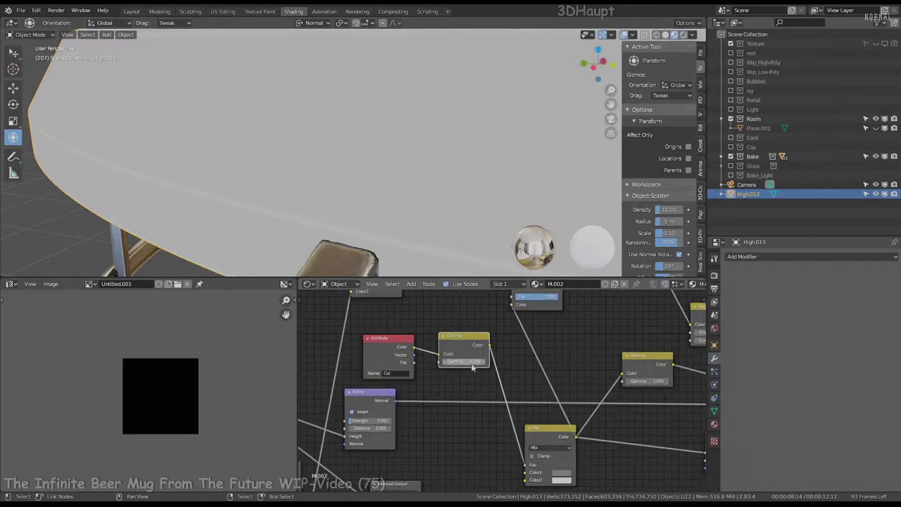
scroll(483, 391, down, 3)
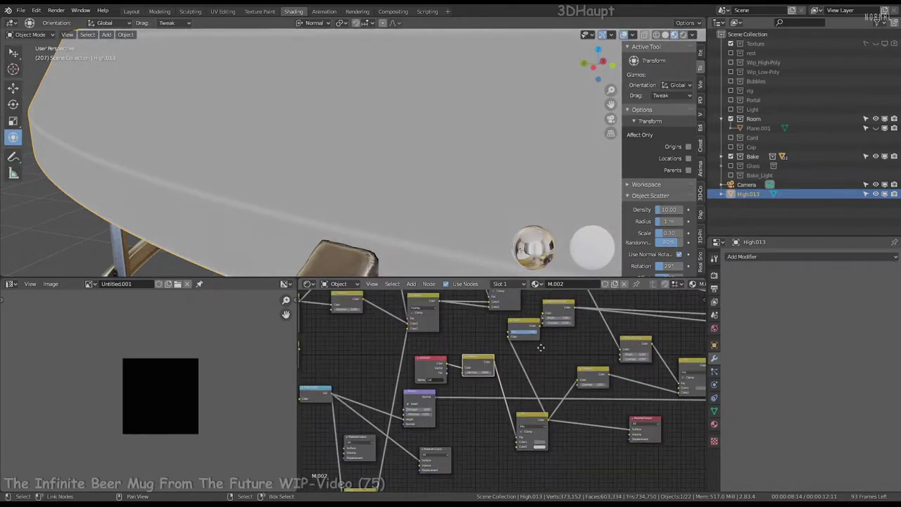
mouse_move(484, 391)
middle_down()
mouse_move(559, 386)
mouse_move(535, 326)
mouse_move(664, 376)
middle_up()
click(664, 375)
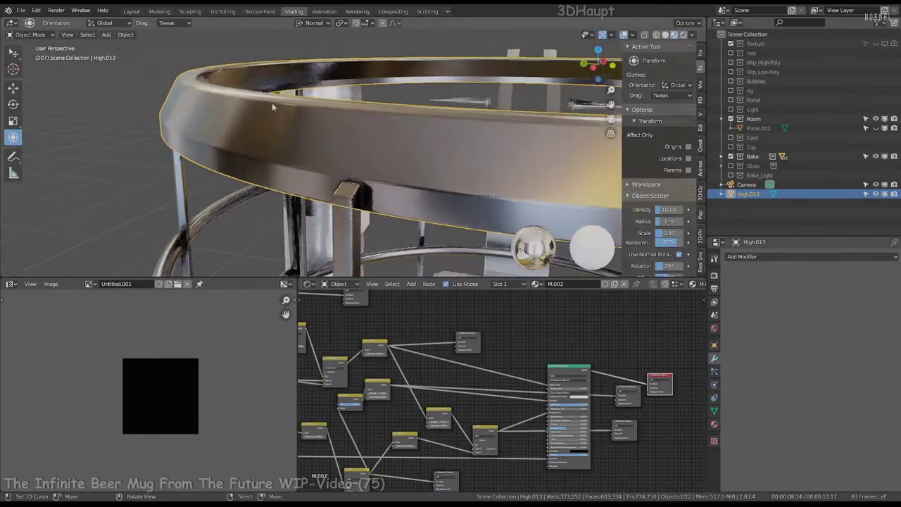
Rearrange the nodes and frame the Texture Coordinate, Principled BSDF and output nodes
middle_drag(265, 98, 347, 114)
scroll(528, 394, up, 2)
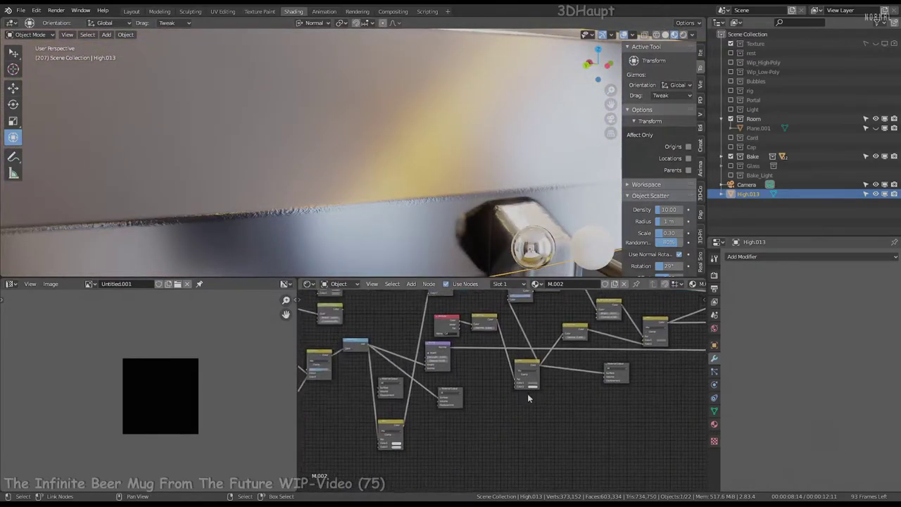
scroll(464, 360, up, 2)
scroll(438, 319, up, 2)
drag(517, 433, 392, 385)
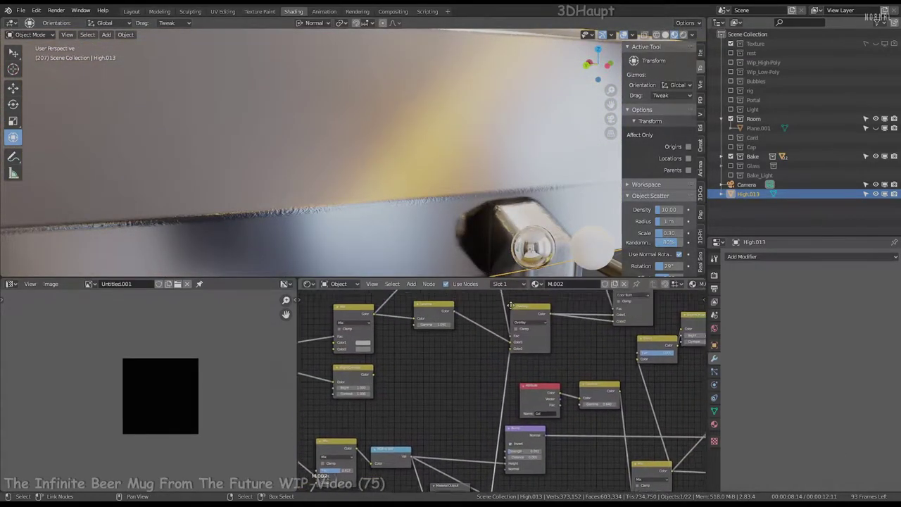
key(KP_Decimal)
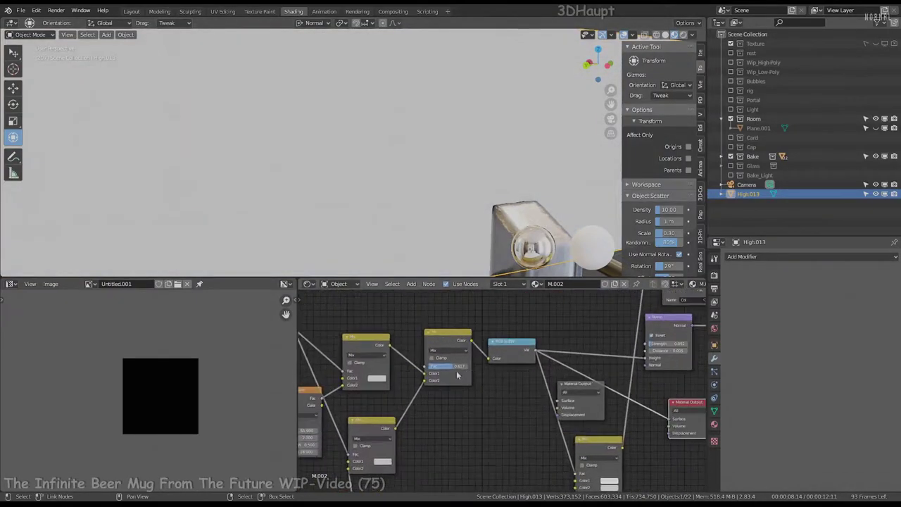
middle_drag(433, 367, 482, 383)
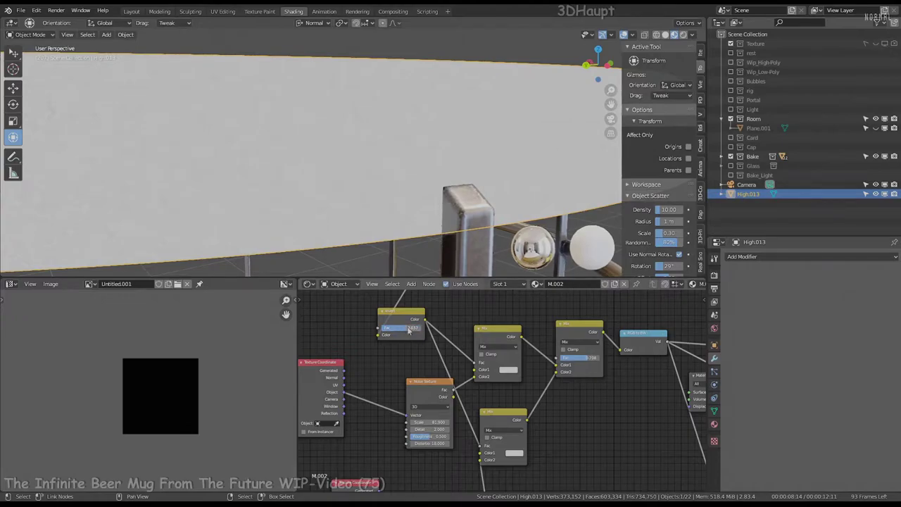
key(KP_Decimal)
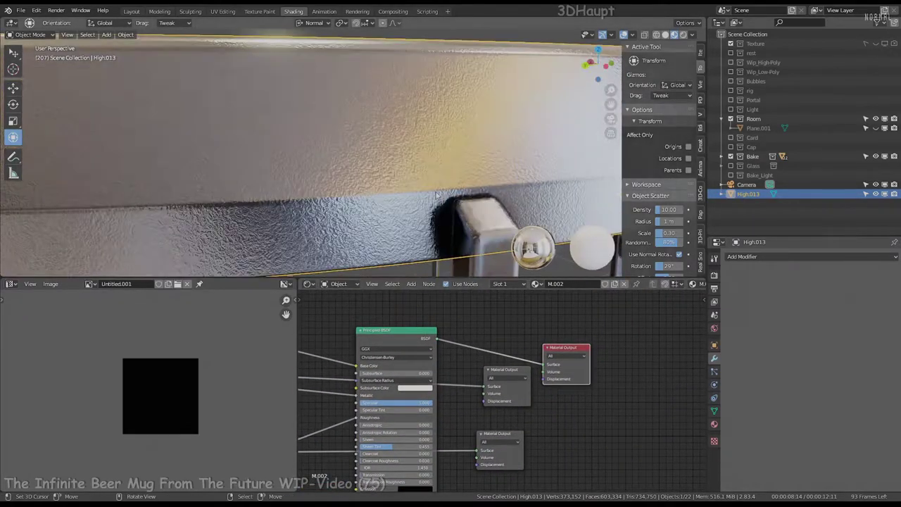
Bring the Invert and Mix nodes into view and inspect the rim from above
scroll(458, 388, down, 3)
middle_drag(458, 387, 486, 380)
scroll(483, 381, up, 4)
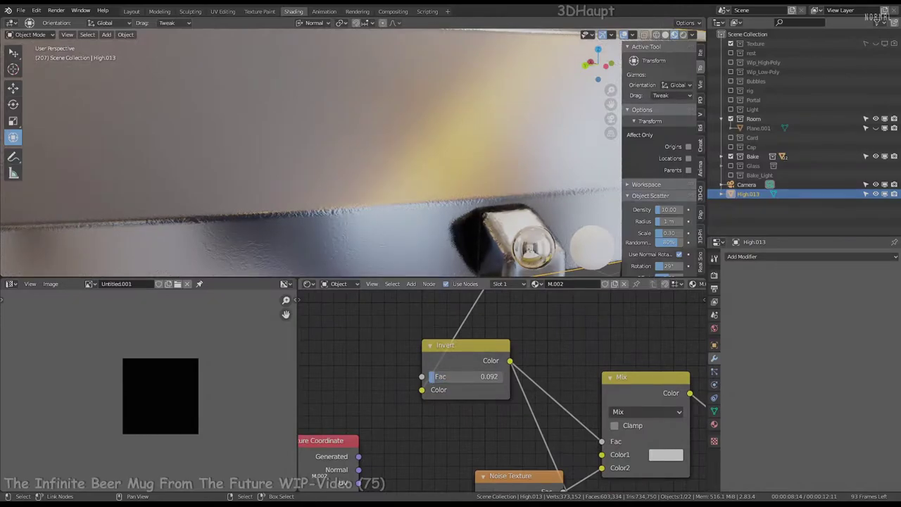
mouse_move(310, 183)
middle_down()
mouse_move(344, 213)
mouse_move(394, 219)
middle_up()
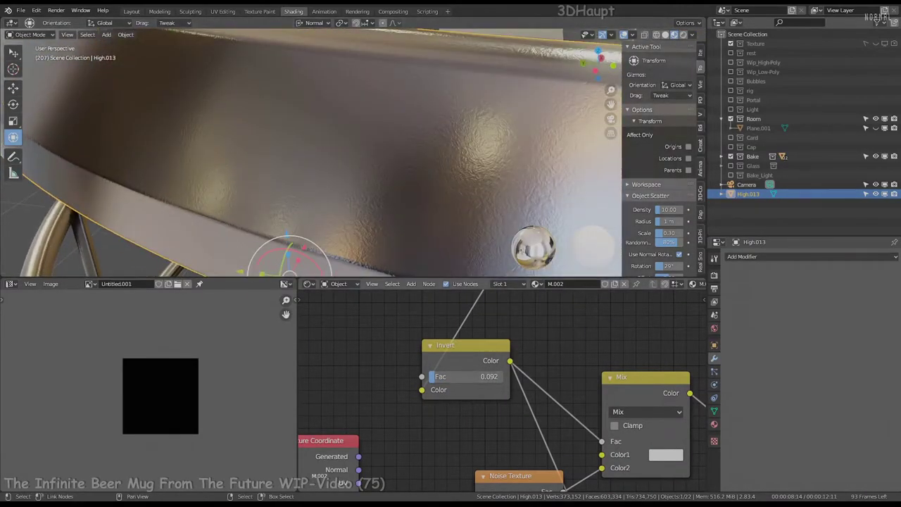
mouse_move(423, 143)
middle_down()
mouse_move(357, 115)
mouse_move(579, 115)
mouse_move(403, 129)
middle_up()
key(KP_Decimal)
Maximize the 3D view and select the rim along with the spikes
key(s)
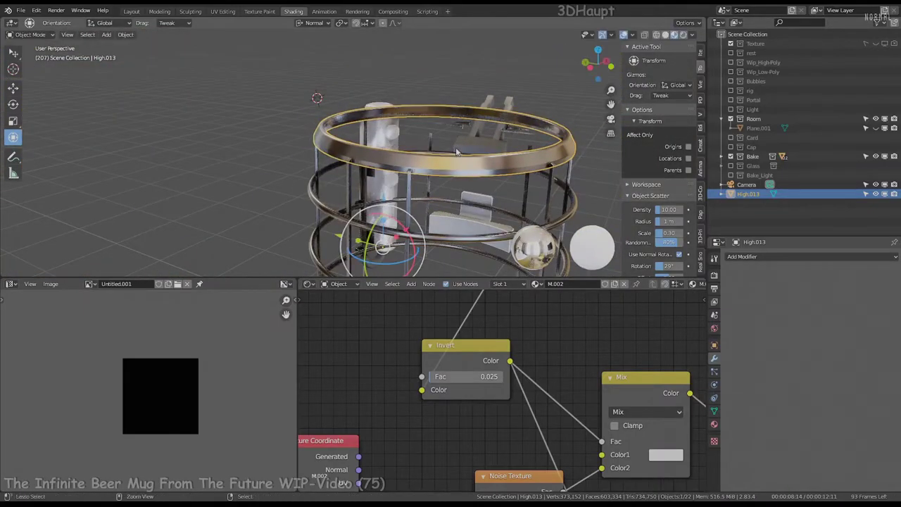
key(ctrl+alt+space)
mouse_move(456, 151)
middle_down()
mouse_move(550, 145)
mouse_move(507, 139)
mouse_move(506, 190)
middle_up()
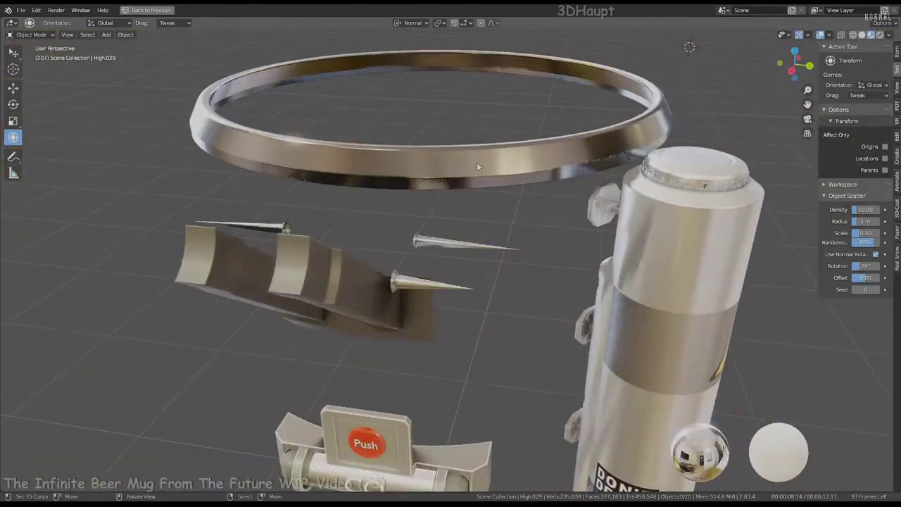
click(477, 167)
mouse_move(477, 166)
middle_down()
mouse_move(520, 176)
mouse_move(366, 180)
mouse_move(404, 364)
middle_up()
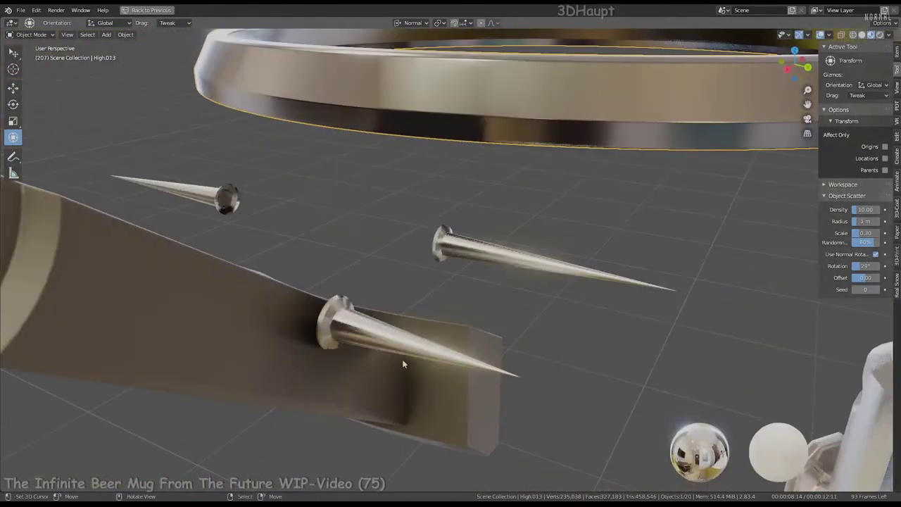
Link the rim's material onto the selected spikes
key(shift+l)
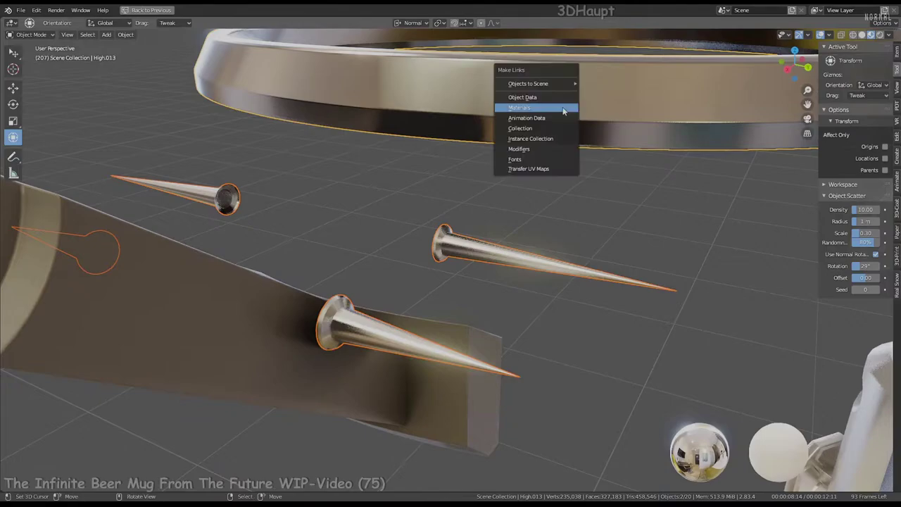
click(562, 110)
mouse_move(563, 111)
middle_down()
mouse_move(478, 218)
mouse_move(416, 174)
mouse_move(701, 340)
middle_up()
key(Tab)
key(Tab)
scroll(422, 169, up, 5)
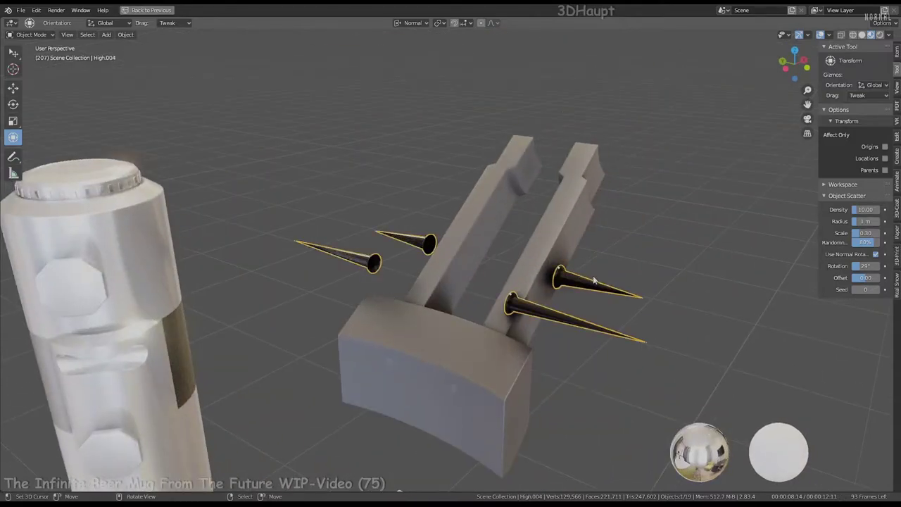
Isolate the spikes in Local View and select only their cone rims in Edit Mode
key(KP_Divide)
mouse_move(429, 243)
middle_down()
mouse_move(339, 278)
mouse_move(301, 233)
middle_up()
key(Tab)
key(a)
key(q)
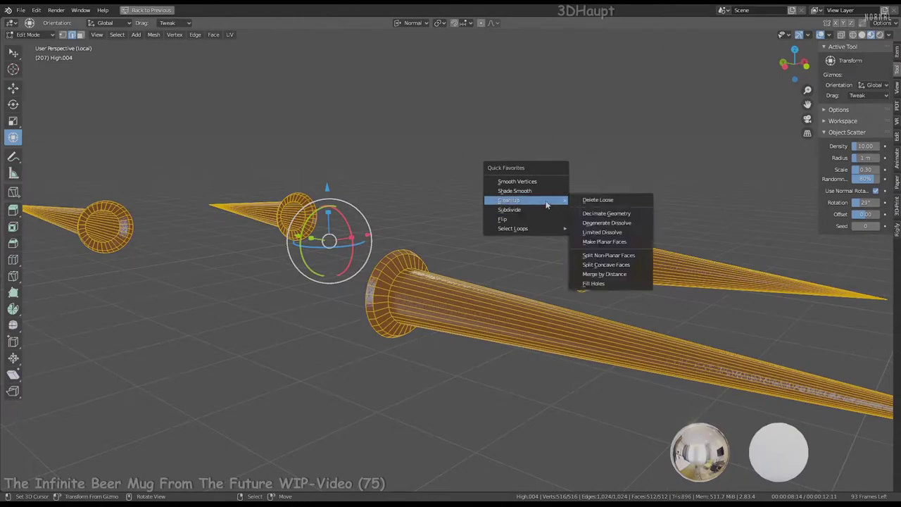
click(599, 257)
middle_drag(556, 215, 557, 214)
Scale the selected rims slightly along their normals, then re-isolate the spikes
key(KP_Divide)
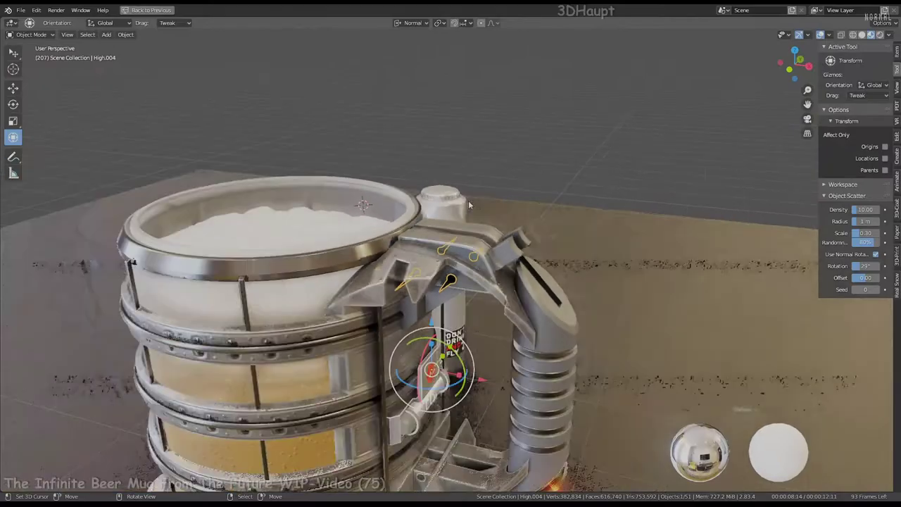
mouse_move(468, 200)
middle_down()
mouse_move(537, 196)
mouse_move(475, 196)
mouse_move(510, 209)
mouse_move(517, 181)
middle_up()
scroll(509, 209, up, 5)
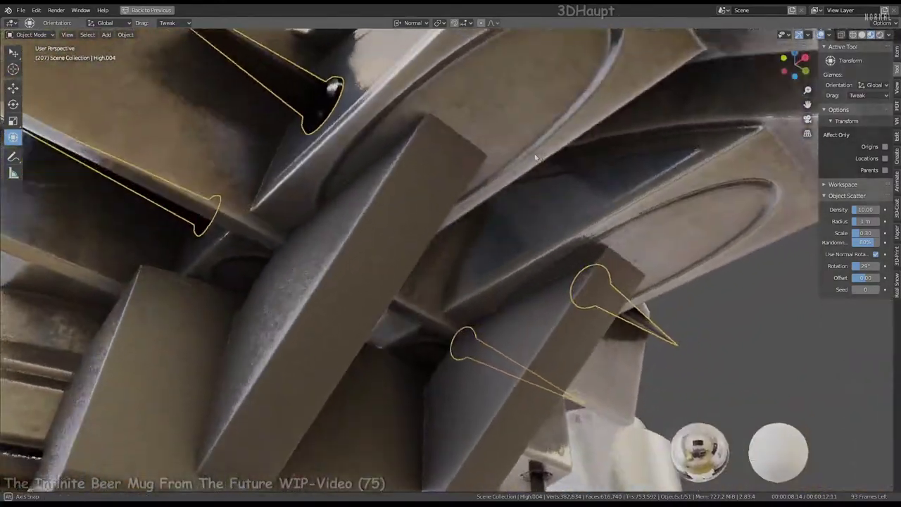
key(s)
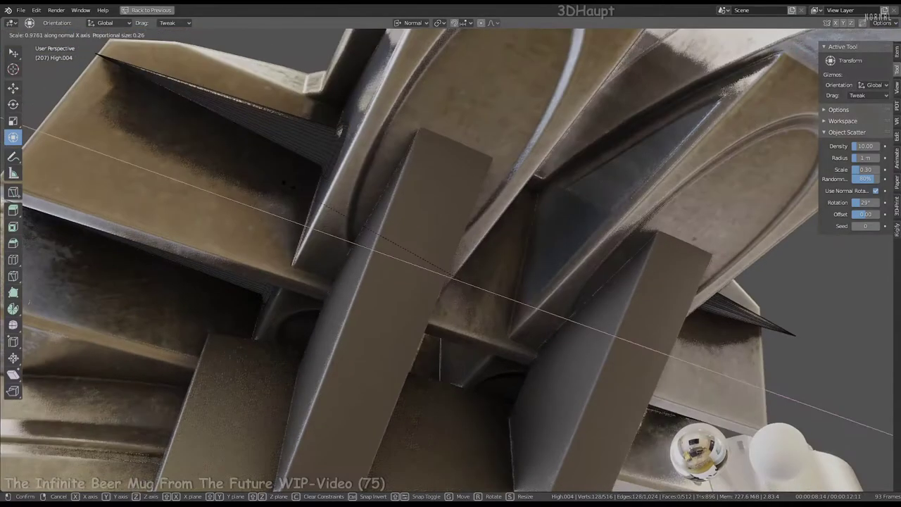
key(Tab)
key(KP_Divide)
scroll(573, 227, up, 3)
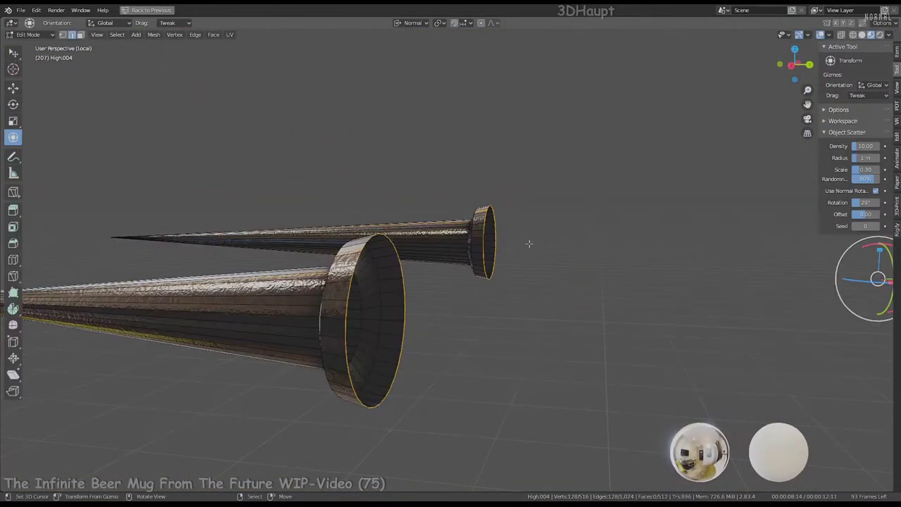
Inset the flat end faces of the spikes
right_click(529, 237)
click(503, 268)
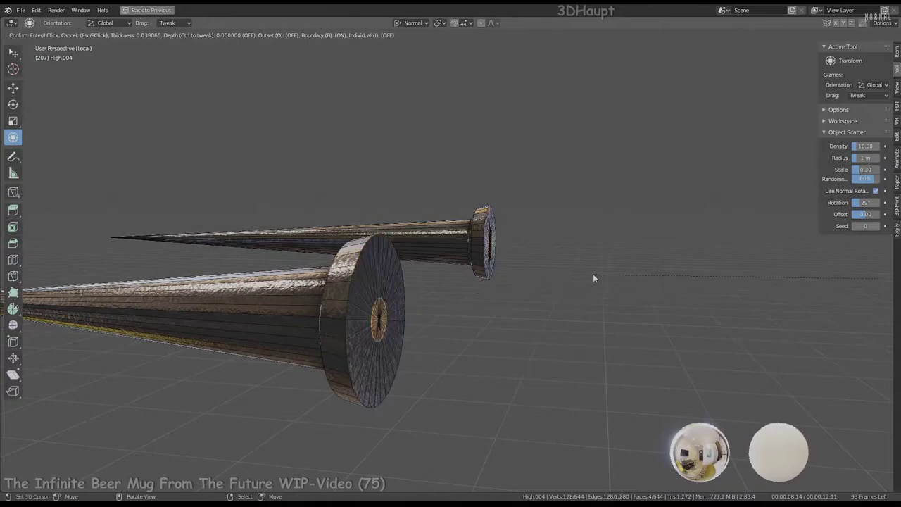
click(361, 321)
middle_drag(361, 321, 288, 314)
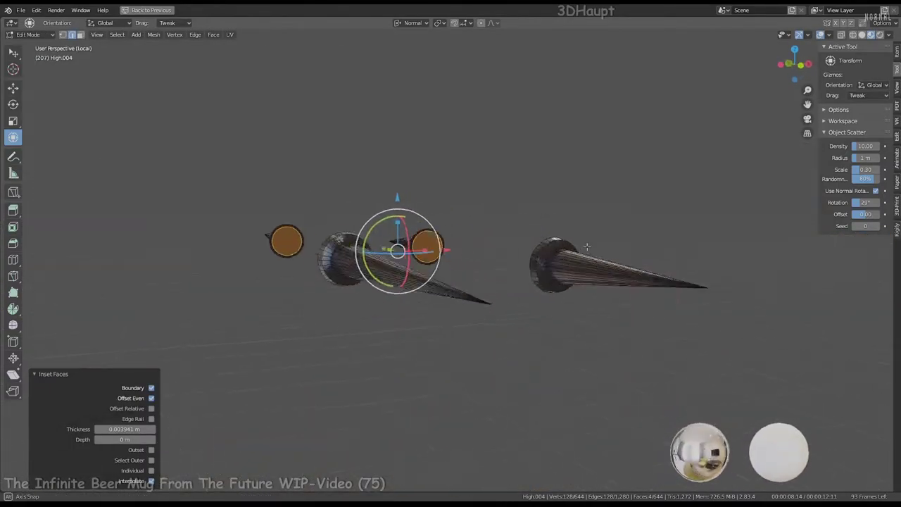
key(Tab)
key(Tab)
Subdivide the spike mesh from the Quick Favorites menu
middle_drag(569, 181, 578, 148)
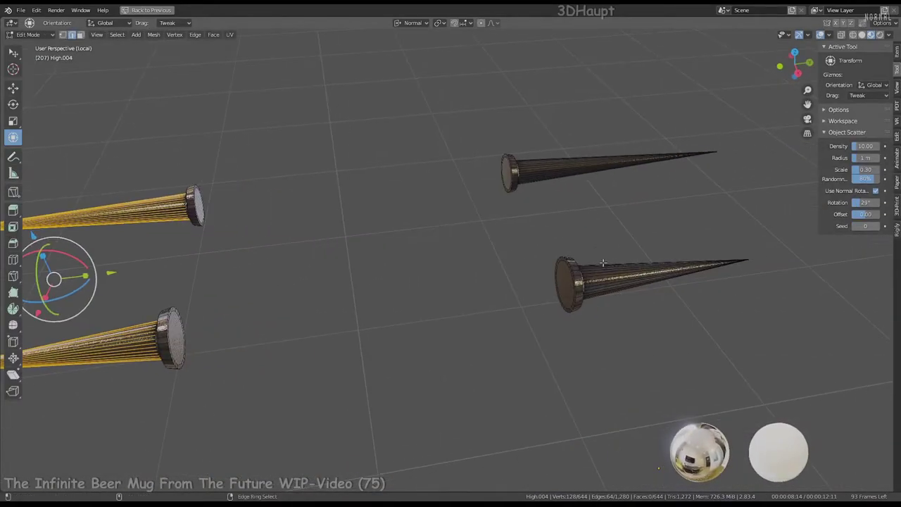
key(q)
click(572, 127)
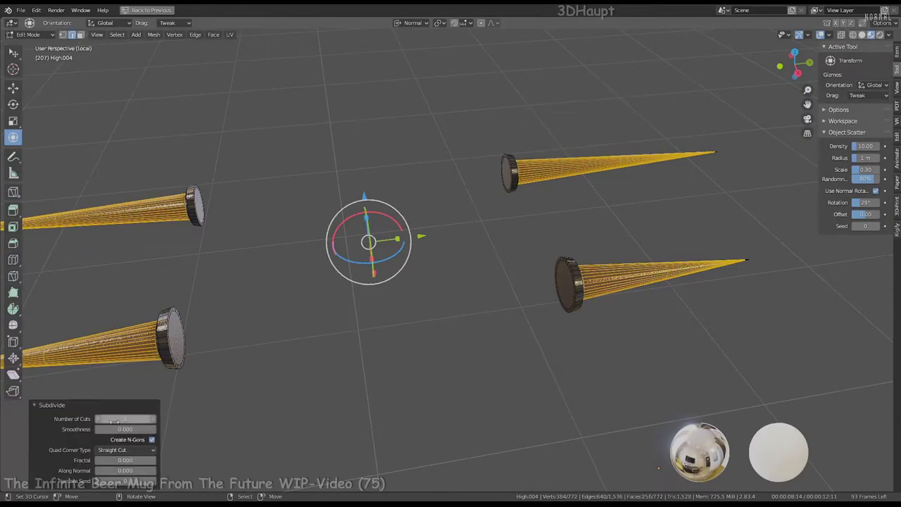
middle_drag(450, 232, 472, 236)
key(Tab)
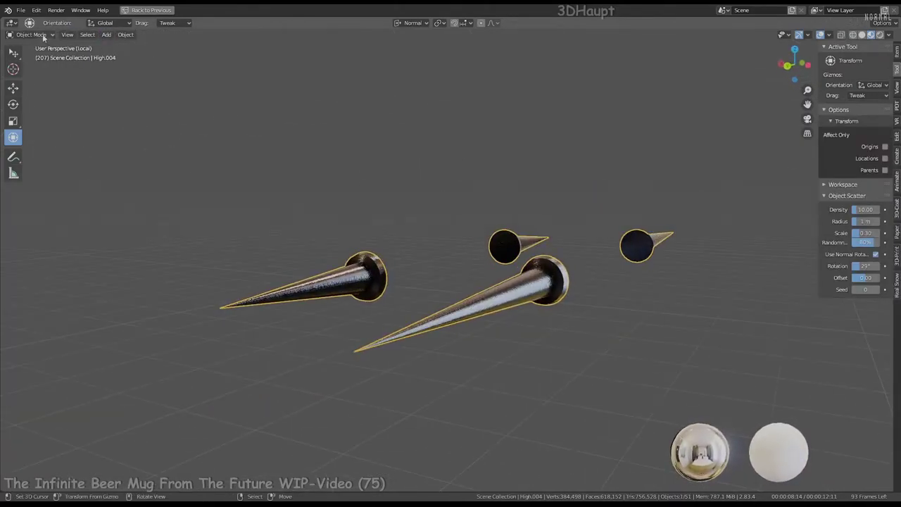
Paint dirty vertex colours onto the spikes in Vertex Paint mode
click(35, 76)
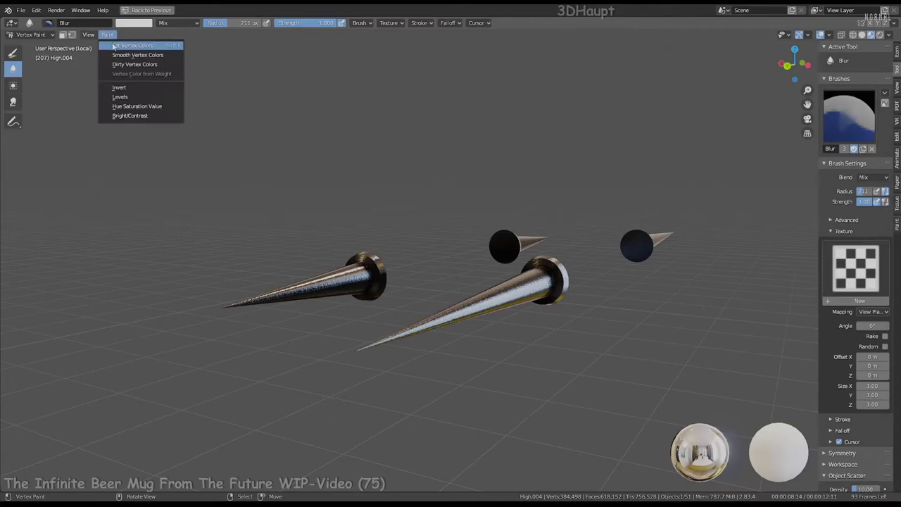
click(129, 64)
mouse_move(129, 68)
middle_down()
mouse_move(371, 183)
mouse_move(332, 261)
middle_up()
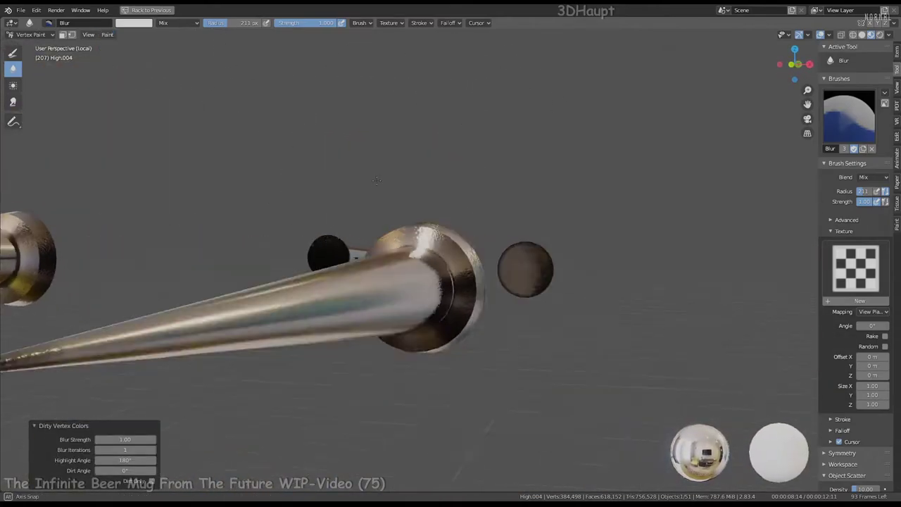
Subdivide the spike's selected edges and return to Object Mode in the full Shading layout
key(Tab)
middle_drag(441, 218, 367, 252)
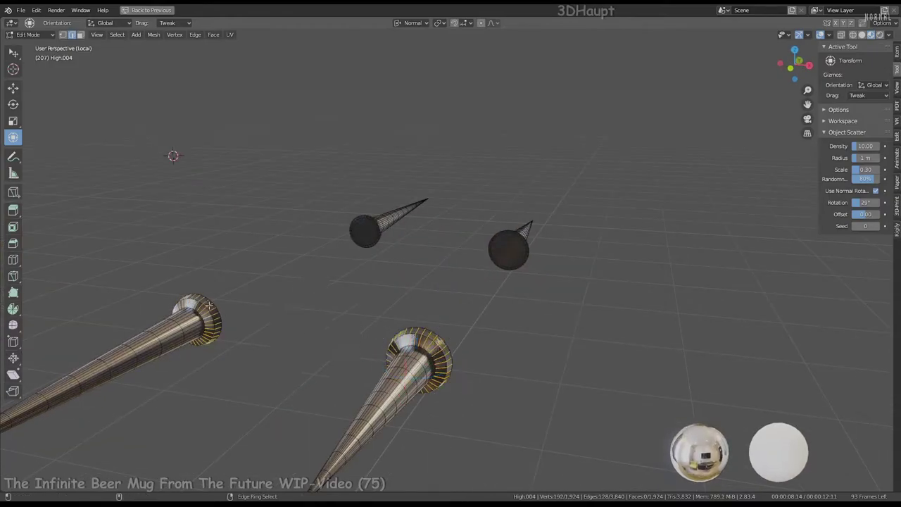
mouse_move(415, 356)
middle_down()
mouse_move(550, 317)
mouse_move(496, 310)
mouse_move(673, 202)
middle_up()
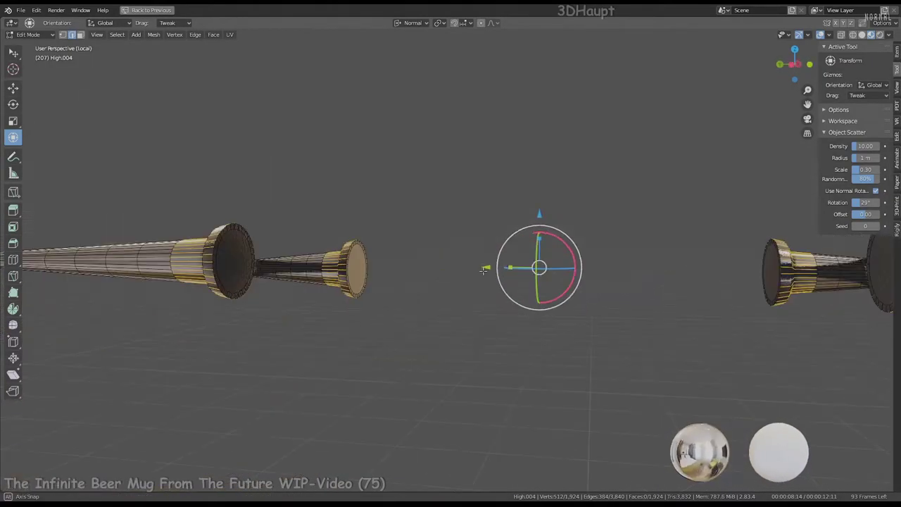
right_click(673, 201)
click(674, 201)
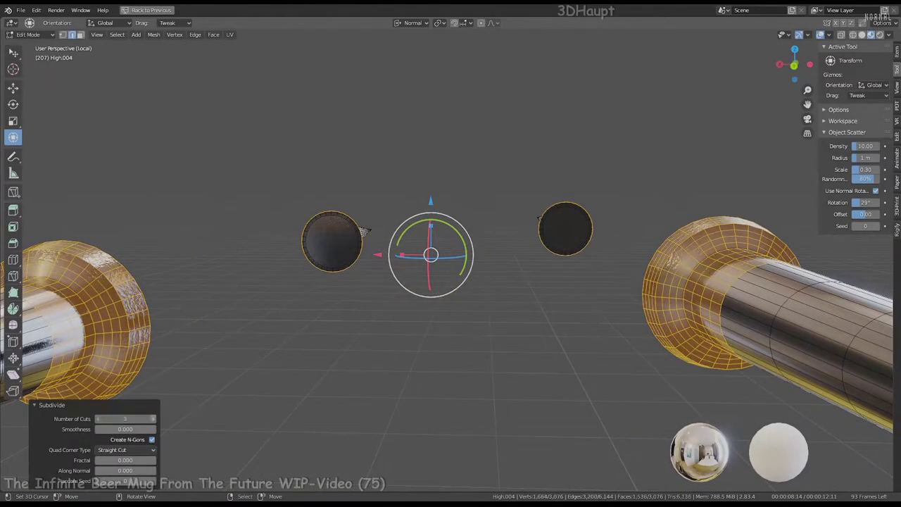
mouse_move(364, 232)
middle_down()
mouse_move(402, 232)
mouse_move(20, 70)
mouse_move(70, 54)
mouse_move(405, 150)
middle_up()
key(Tab)
key(ctrl+space)
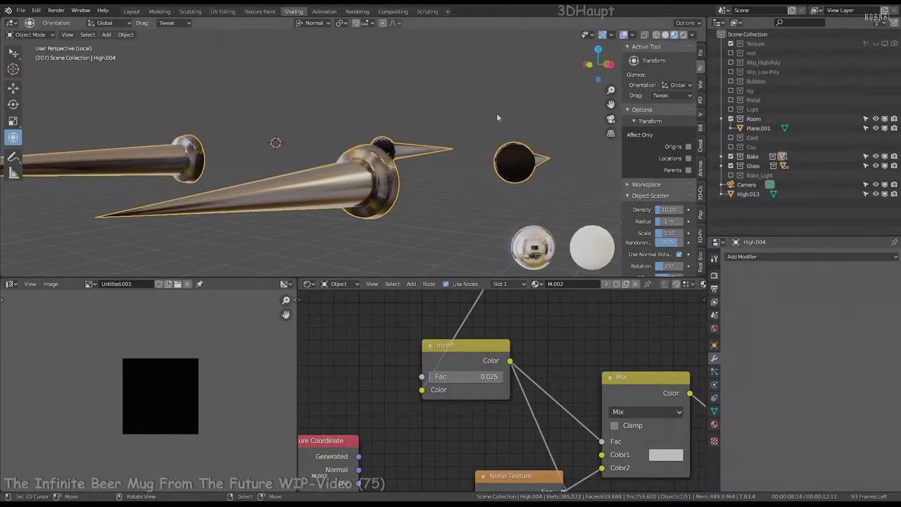
Add a Remesh modifier to the spike and lower its voxel size to 0.0005 m
scroll(486, 114, up, 4)
scroll(482, 112, down, 3)
scroll(482, 109, up, 3)
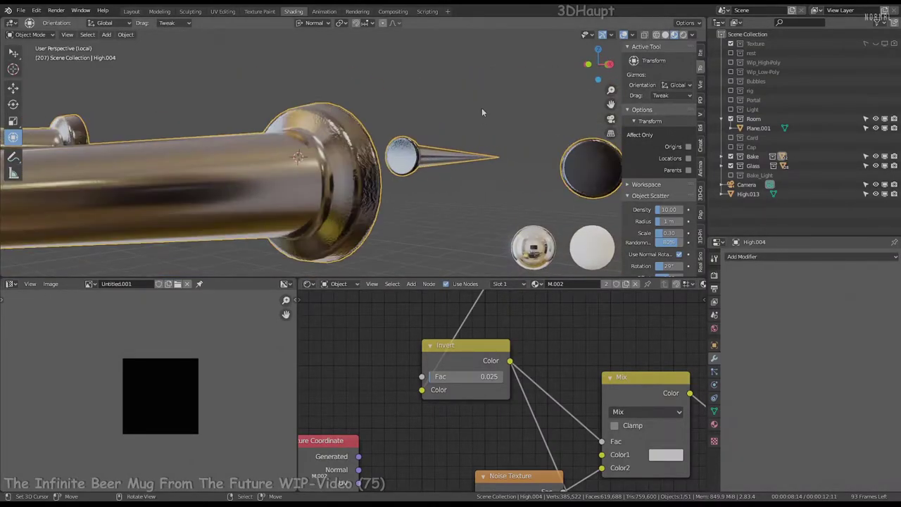
click(771, 255)
click(704, 373)
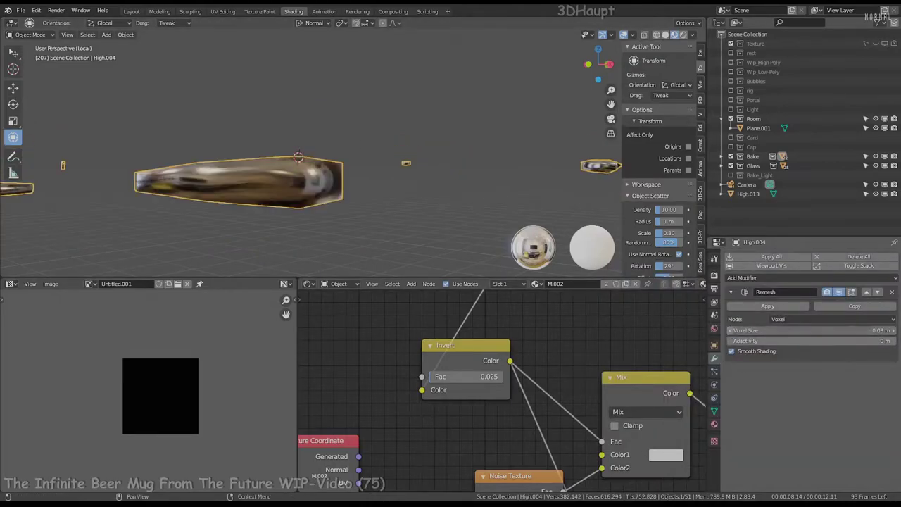
drag(731, 334, 722, 334)
middle_drag(395, 183, 369, 160)
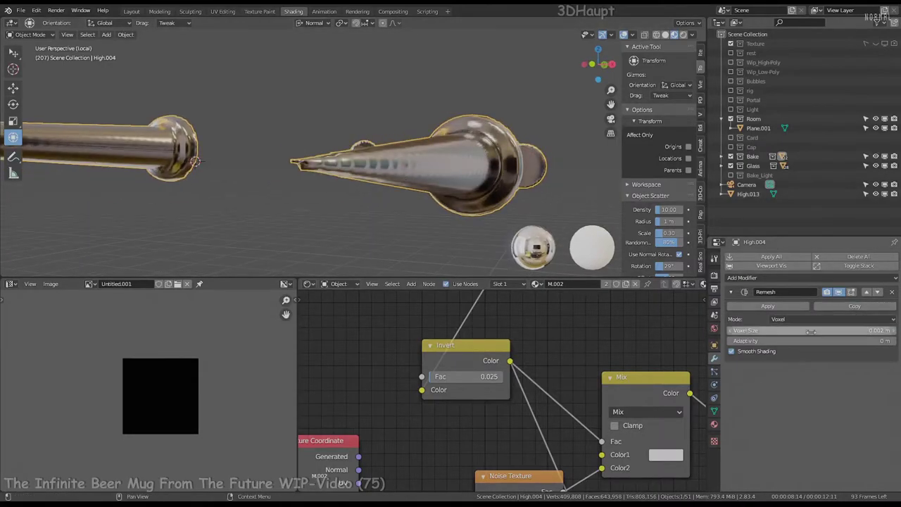
middle_drag(393, 134, 402, 132)
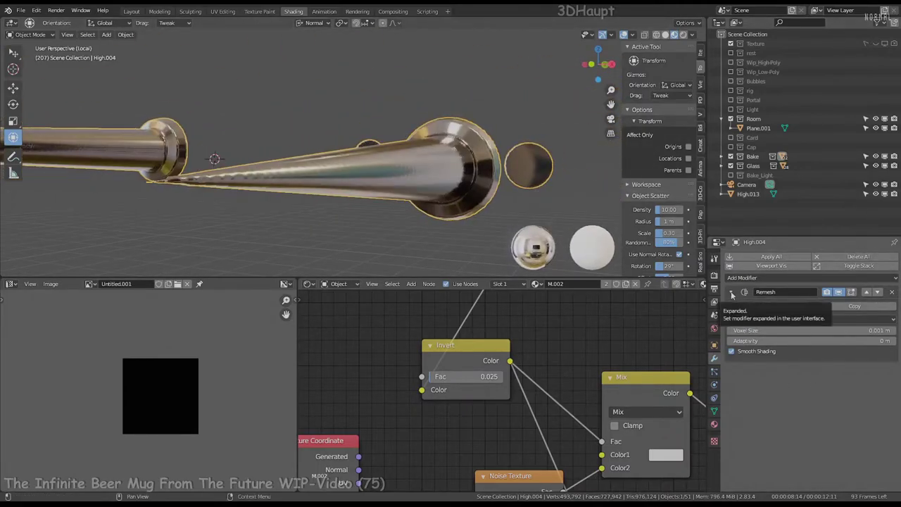
Add a Subdivision Surface modifier above Remesh and inspect the smoothed spike
click(810, 277)
click(732, 431)
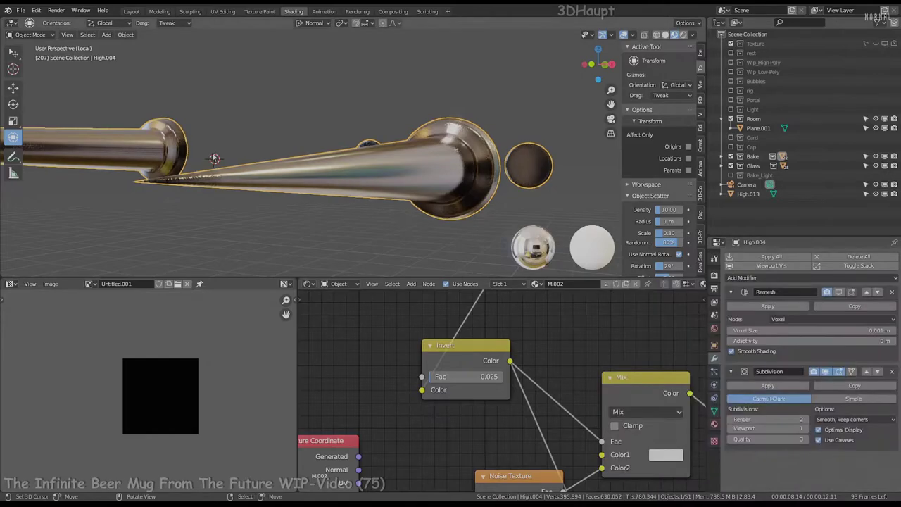
click(866, 371)
middle_drag(478, 119, 423, 84)
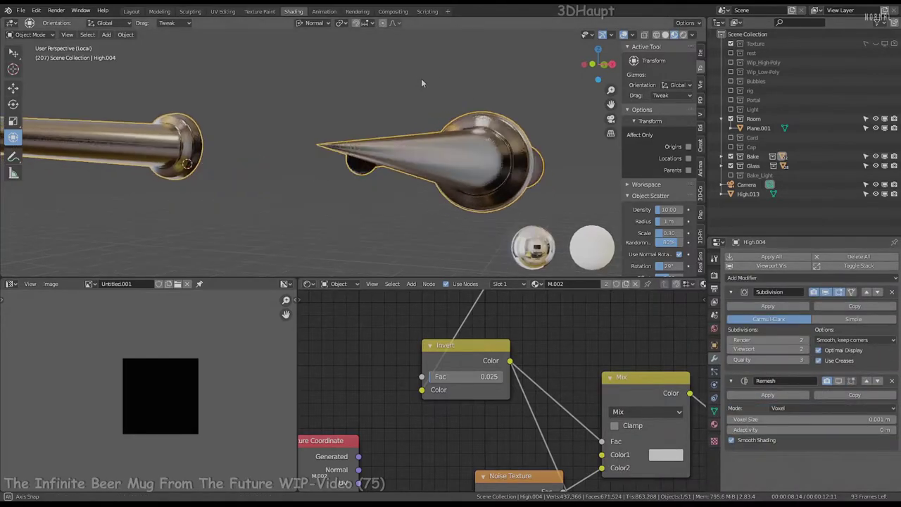
middle_drag(310, 110, 332, 103)
key(KP_Decimal)
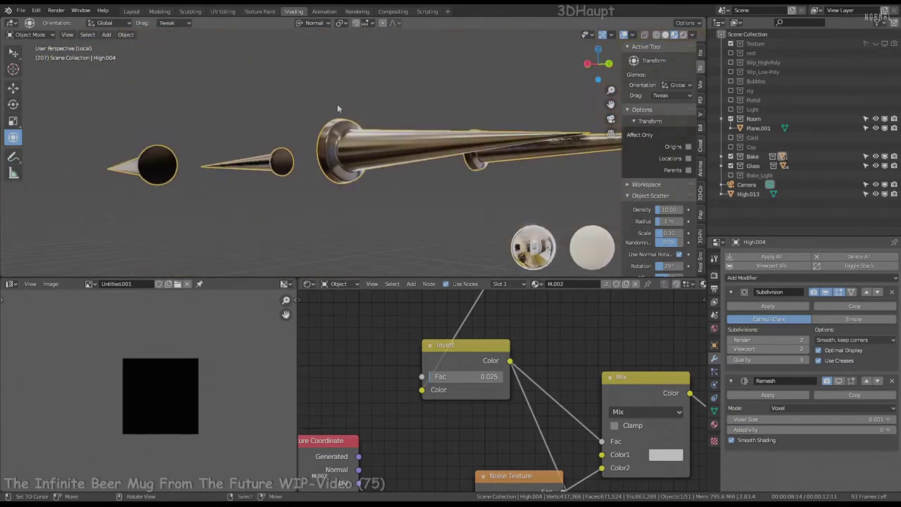
middle_drag(331, 137, 366, 128)
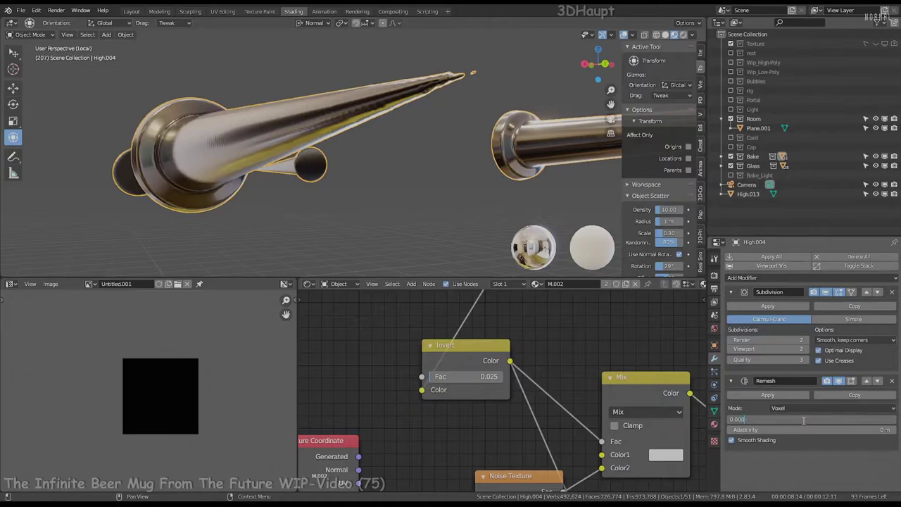
middle_drag(331, 161, 342, 168)
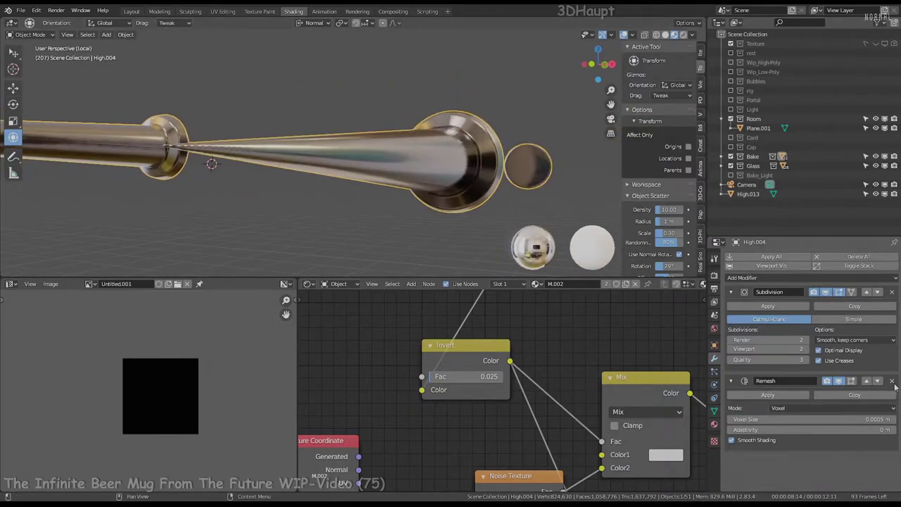
key(Tab)
Subdivide the spike's tip in Edit Mode
middle_drag(198, 121, 224, 121)
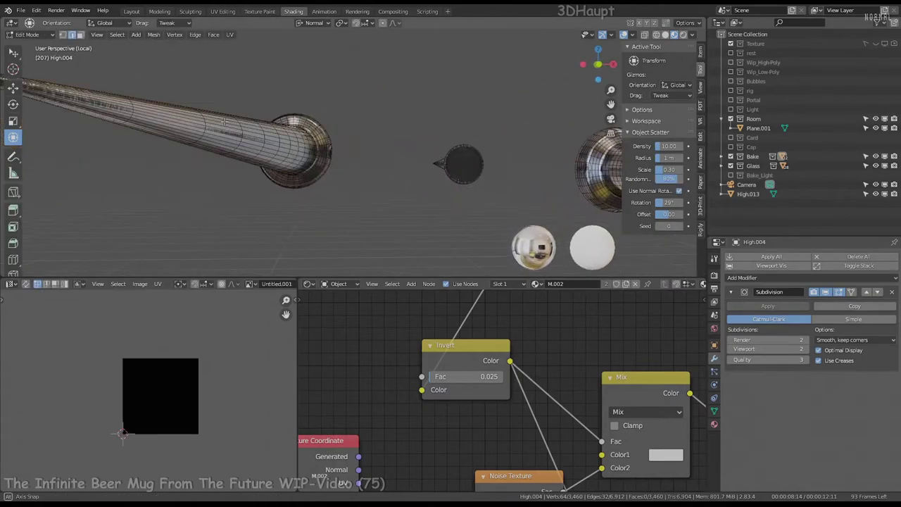
middle_drag(289, 121, 458, 170)
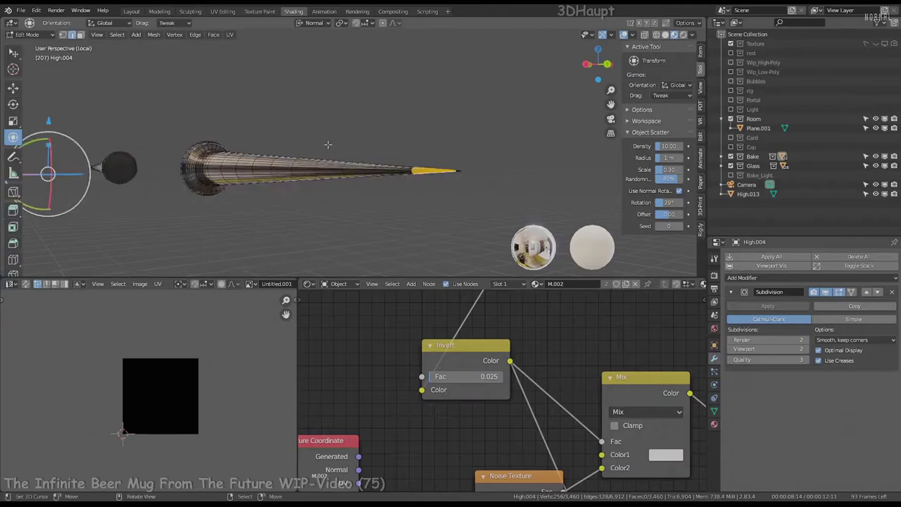
middle_drag(327, 144, 407, 127)
key(q)
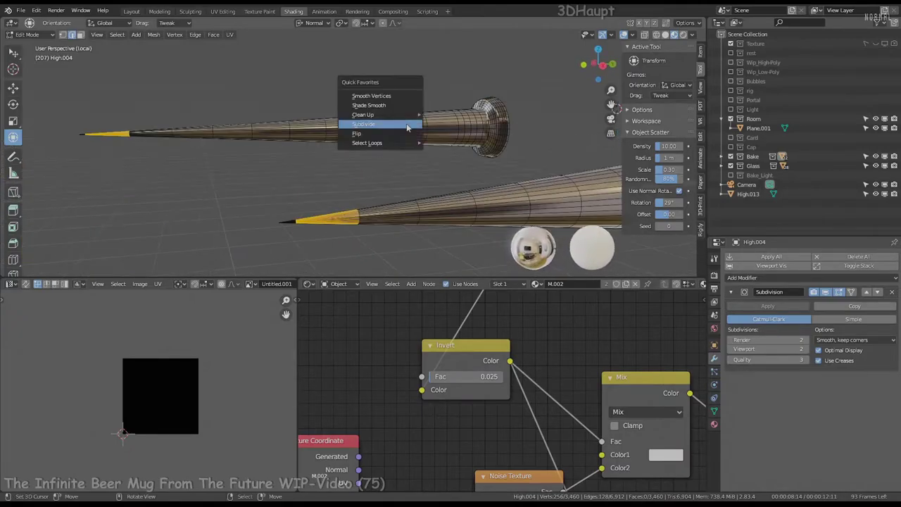
key(Tab)
Apply the Subdivision modifier to the spike
mouse_move(375, 148)
middle_down()
mouse_move(328, 165)
mouse_move(352, 149)
middle_up()
scroll(360, 139, up, 5)
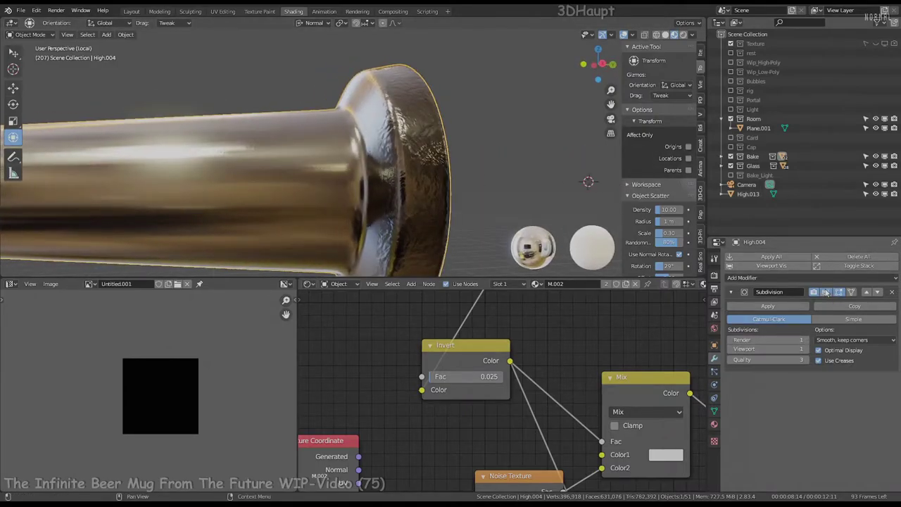
click(768, 305)
mouse_move(265, 90)
middle_down()
mouse_move(259, 95)
mouse_move(377, 120)
mouse_move(346, 120)
middle_up()
scroll(350, 114, up, 3)
Run Paint > Dirty Vertex Colors on the spike in Vertex Paint mode
key(ctrl+space)
mouse_move(416, 130)
middle_down()
mouse_move(484, 201)
mouse_move(345, 211)
middle_up()
click(34, 76)
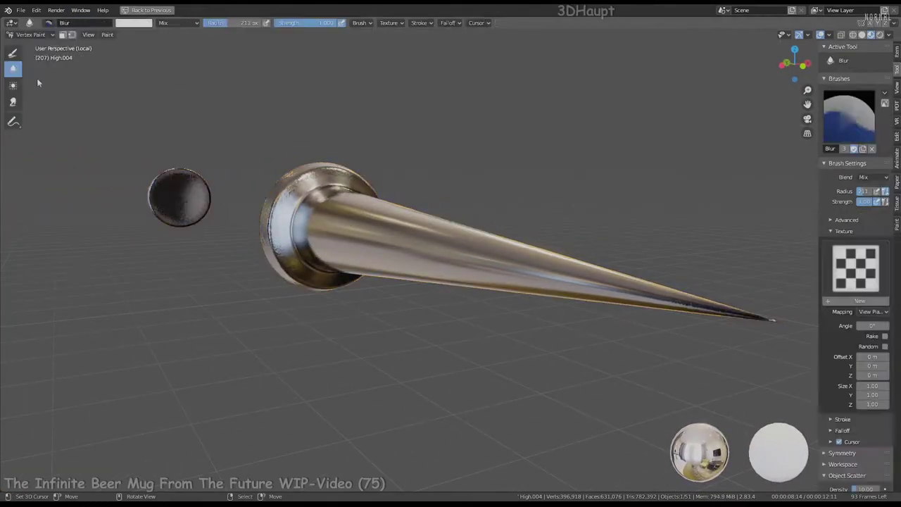
click(89, 34)
click(135, 64)
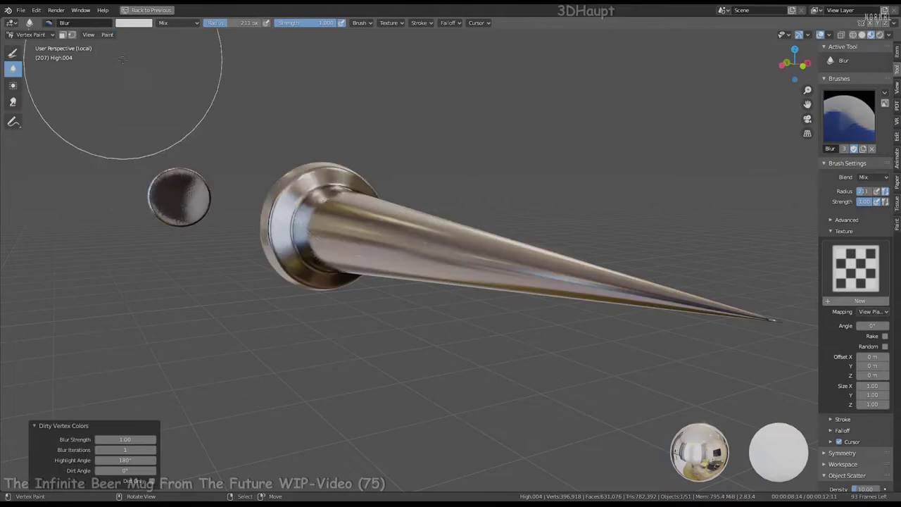
mouse_move(84, 81)
middle_down()
mouse_move(119, 161)
mouse_move(308, 185)
mouse_move(362, 101)
mouse_move(422, 146)
middle_up()
scroll(308, 186, up, 3)
click(26, 35)
click(32, 45)
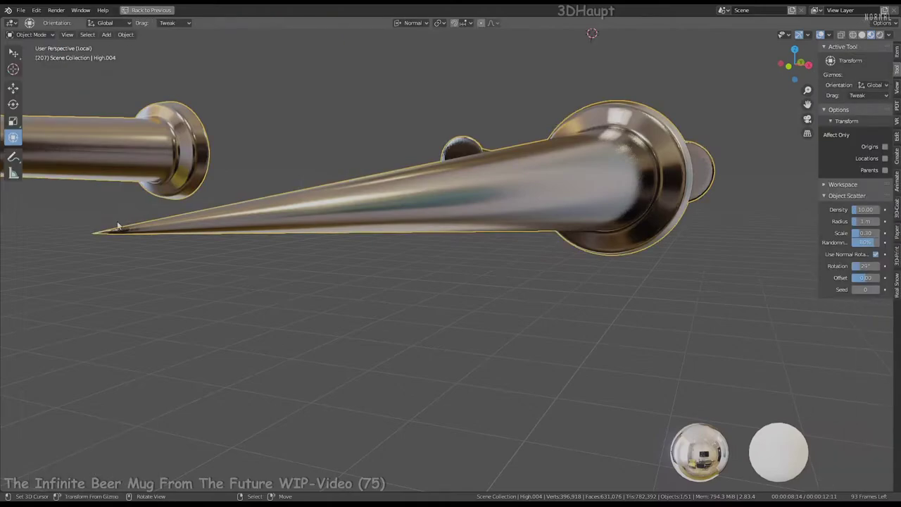
Regenerate dirty vertex colours on the spike and exit Local View to the whole mug
key(ctrl+space)
click(742, 278)
key(Escape)
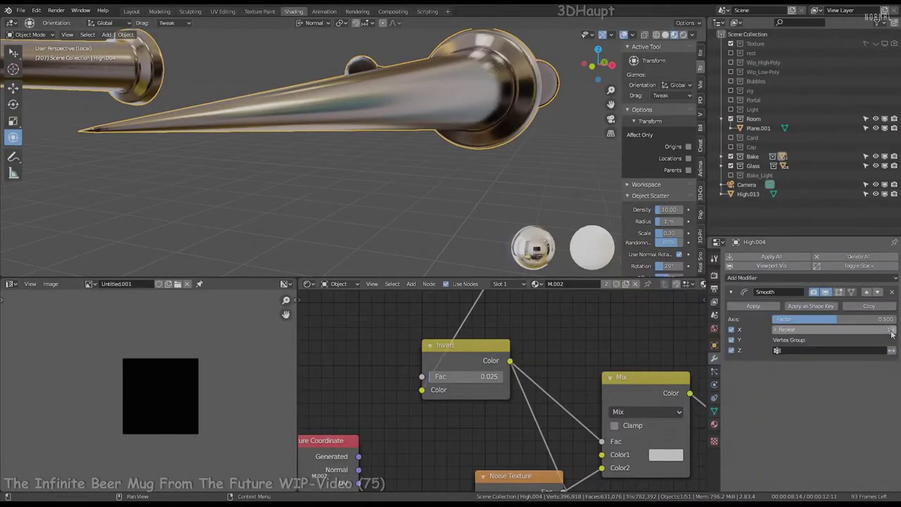
key(ctrl+space)
mouse_move(432, 157)
middle_down()
mouse_move(414, 167)
mouse_move(70, 48)
middle_up()
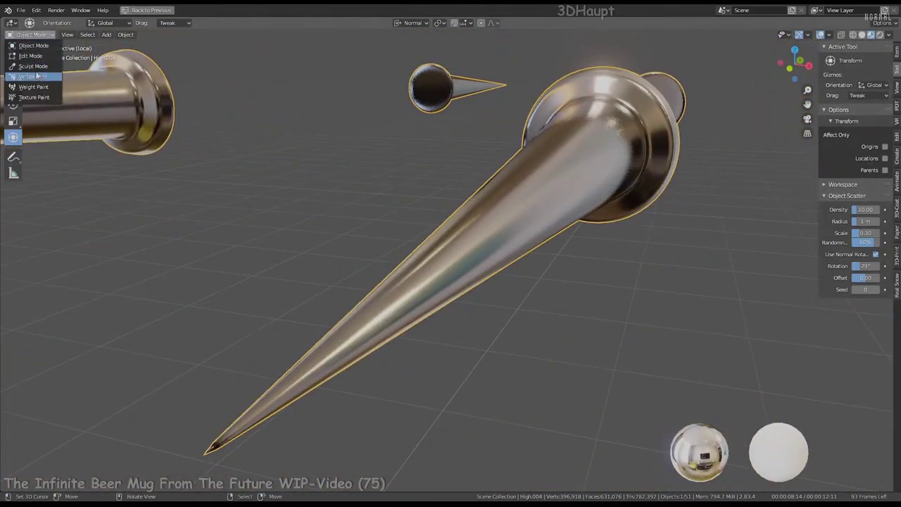
click(33, 76)
click(133, 65)
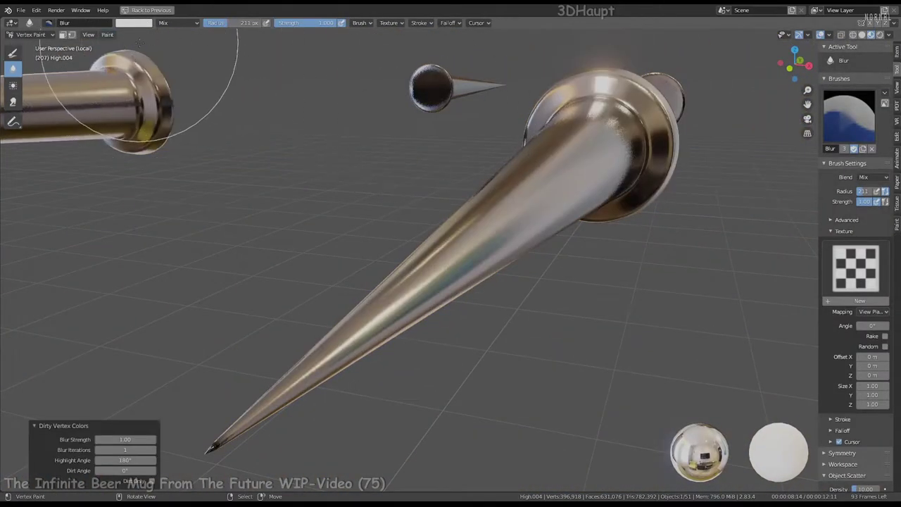
middle_drag(422, 211, 668, 198)
key(ctrl+Tab)
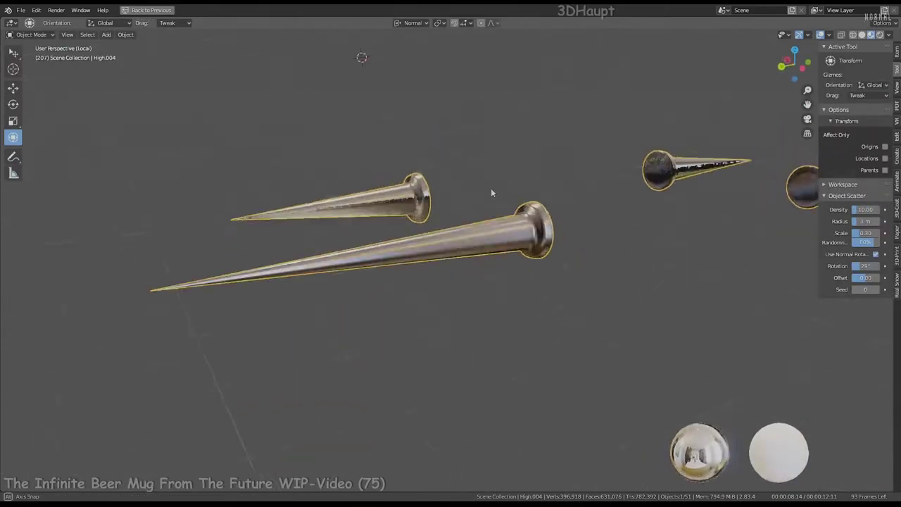
key(KP_Divide)
mouse_move(460, 191)
middle_down()
mouse_move(604, 281)
mouse_move(415, 209)
mouse_move(493, 204)
middle_up()
Link High.029's material to the High.004 spike pins, then select rim ring High.013
click(493, 204)
key(KP_Decimal)
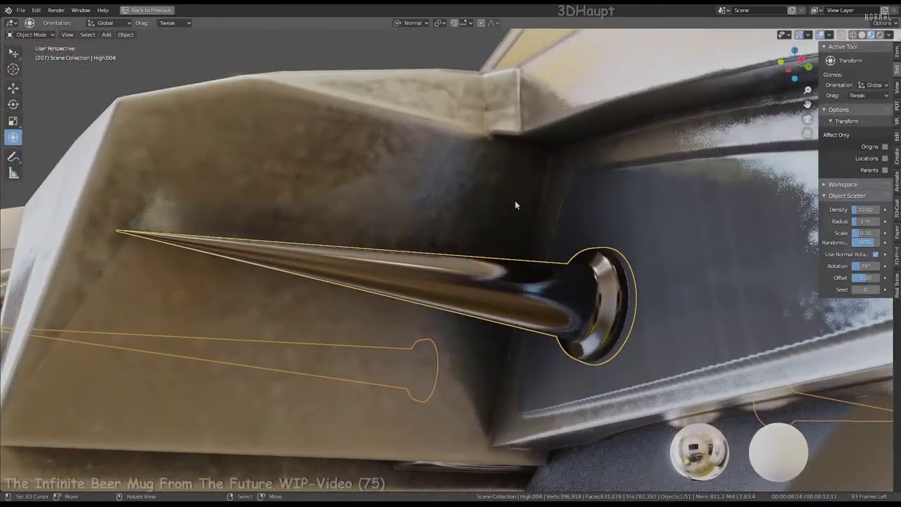
shift+click(294, 388)
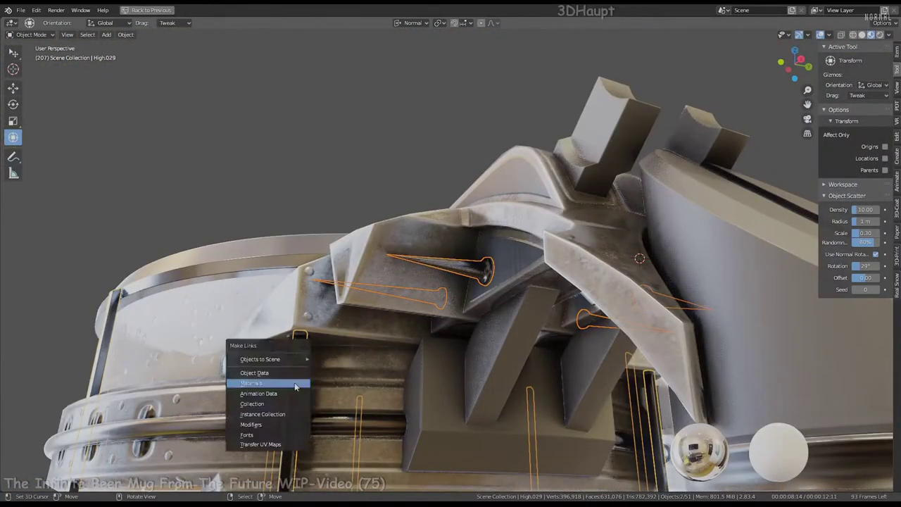
click(295, 382)
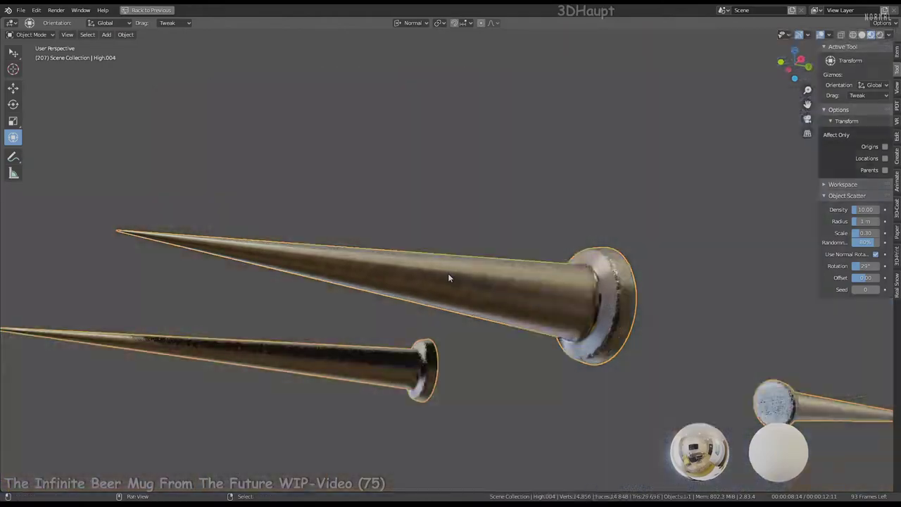
middle_drag(449, 278, 522, 253)
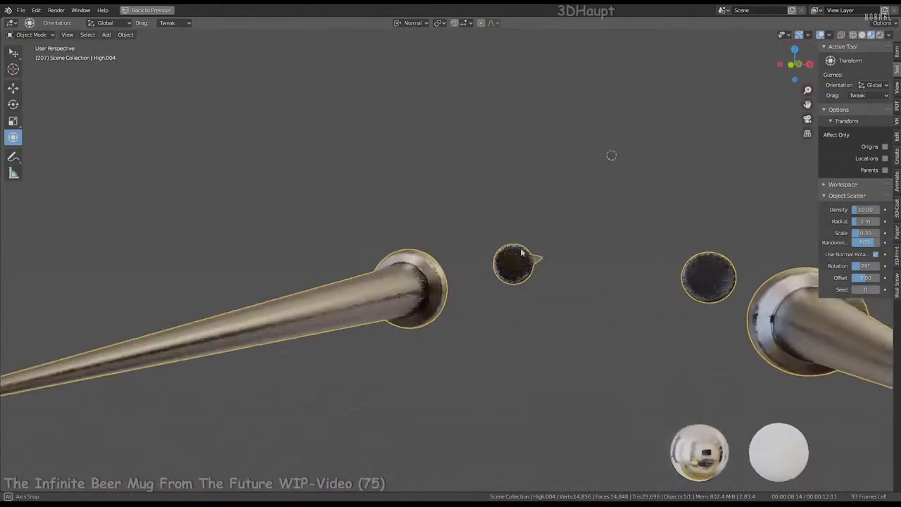
key(KP_Divide)
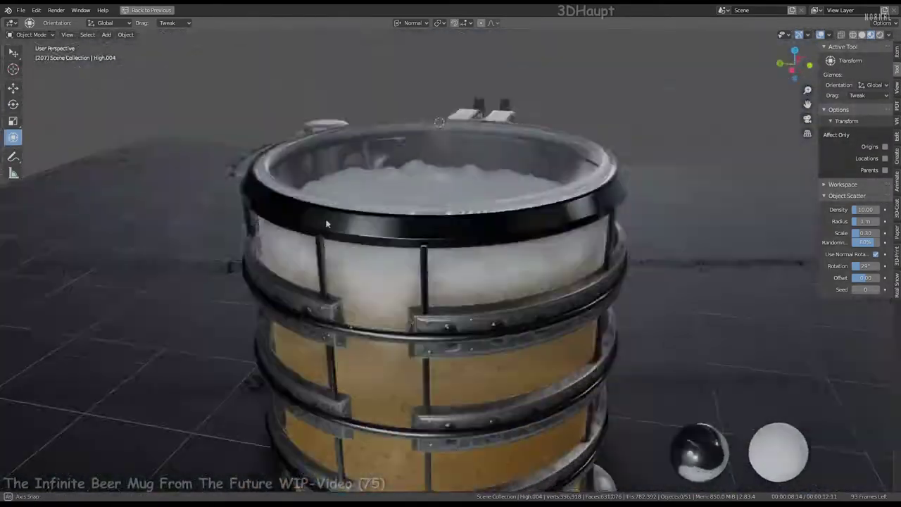
click(371, 180)
key(ctrl+space)
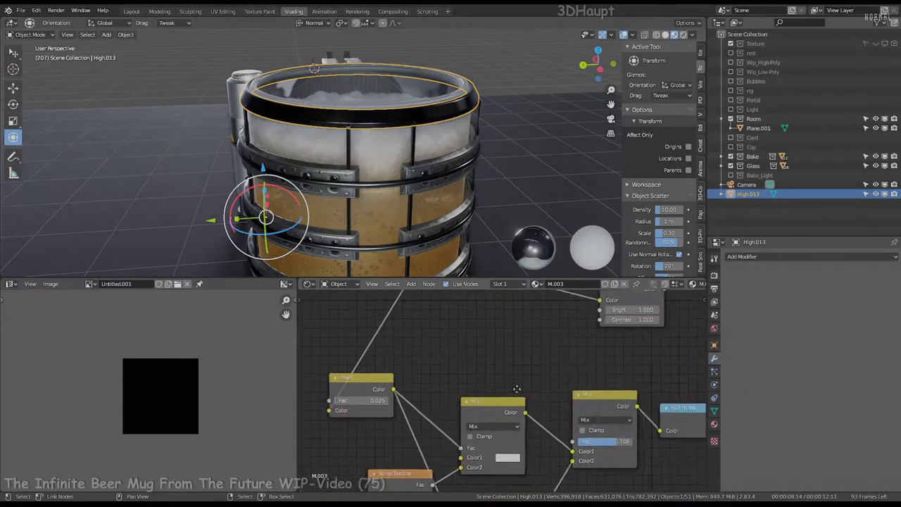
middle_drag(431, 271, 435, 172)
middle_drag(255, 186, 426, 181)
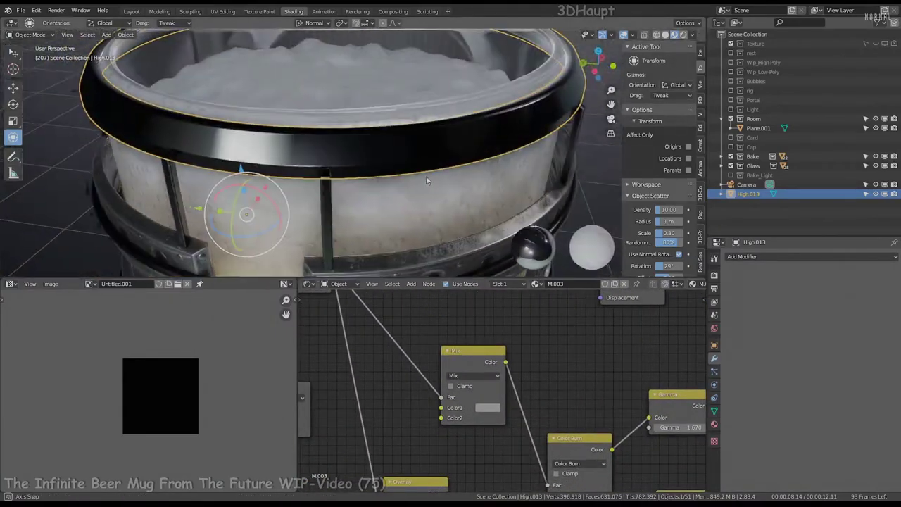
click(694, 34)
click(659, 195)
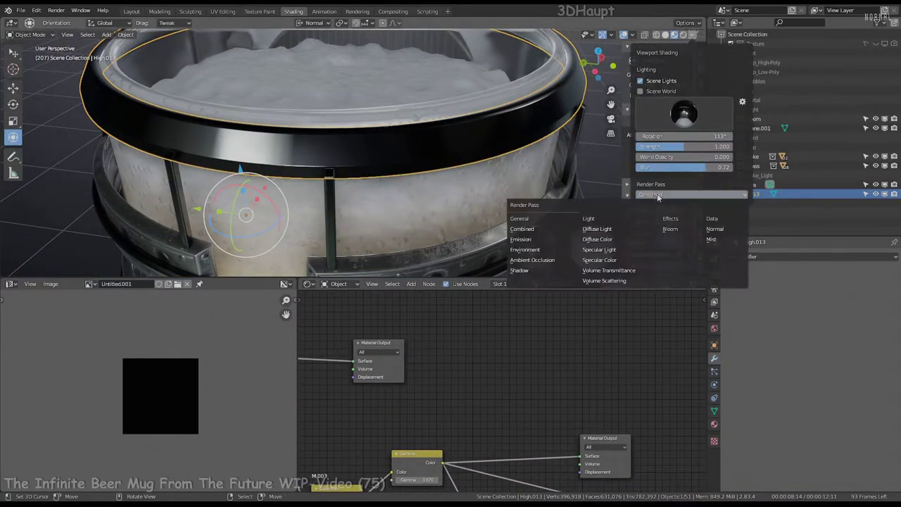
click(615, 243)
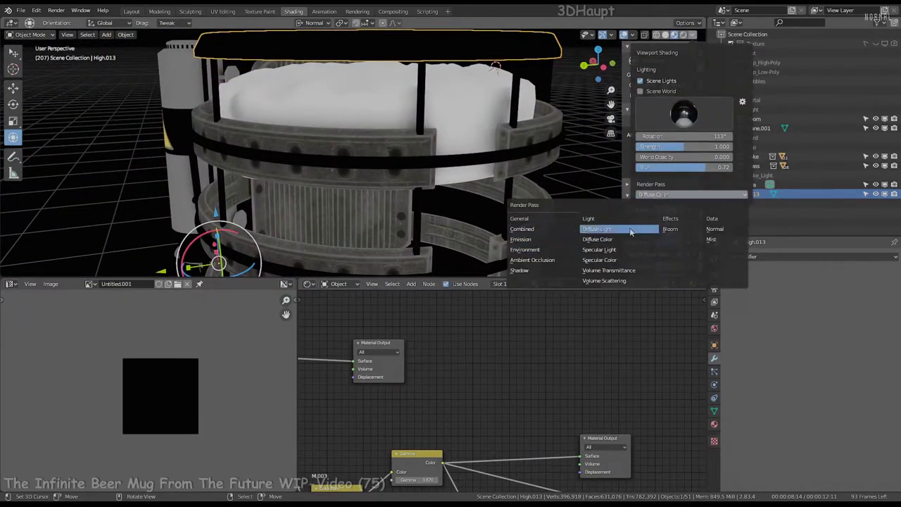
click(631, 231)
click(695, 37)
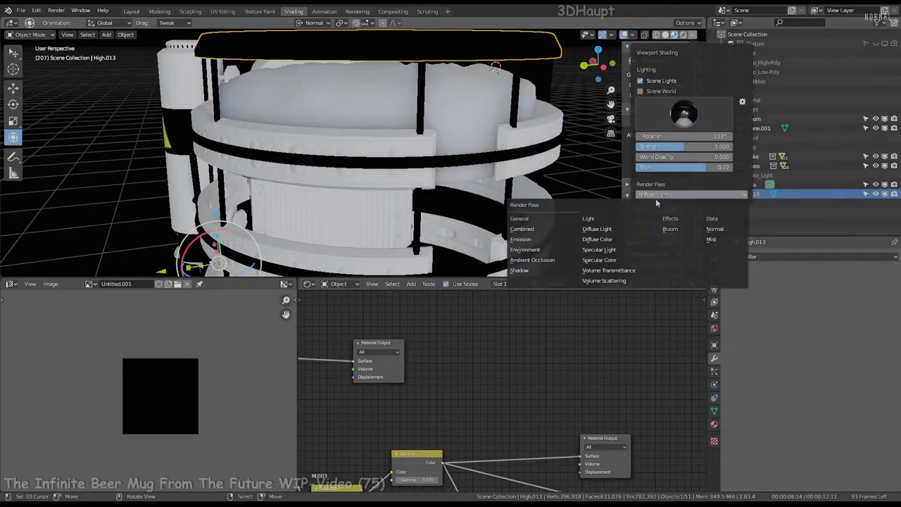
click(534, 231)
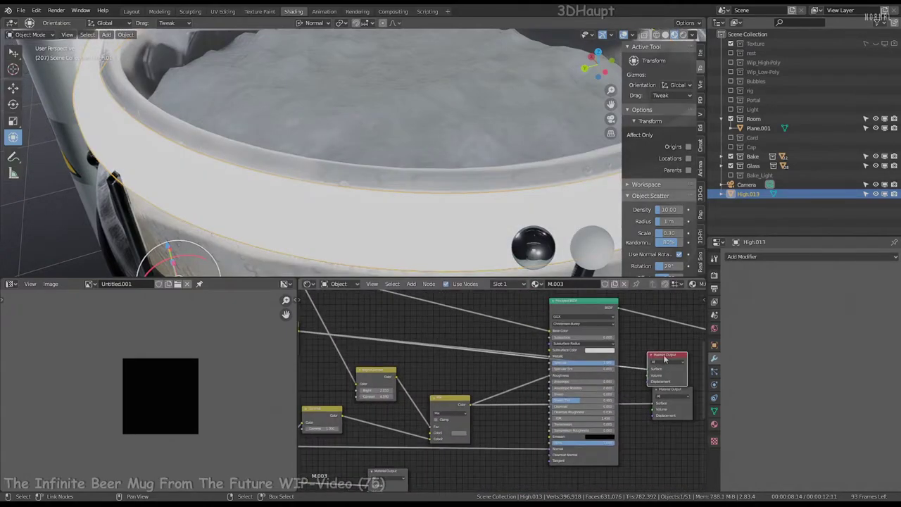
Set the Bright/Contrast contrast to 0 and lower Bright to about -0.42
scroll(433, 380, up, 1)
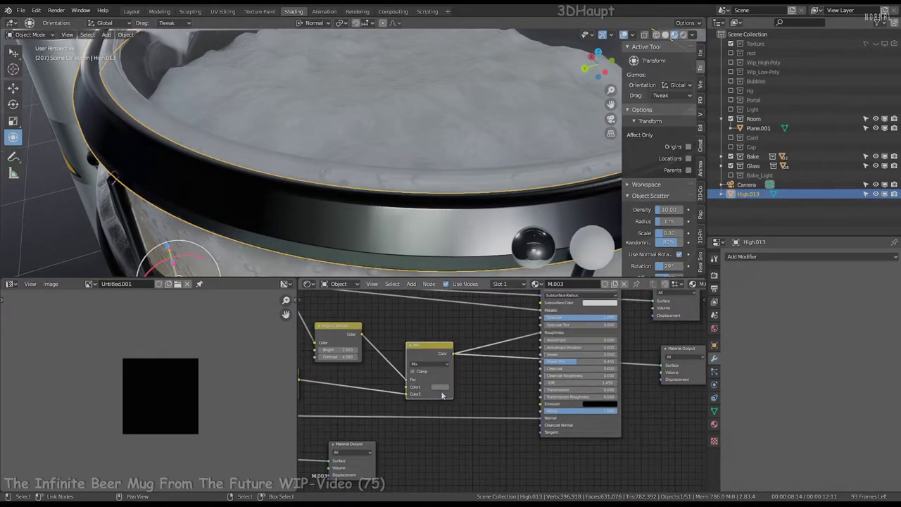
scroll(487, 359, down, 1)
key(shift+a)
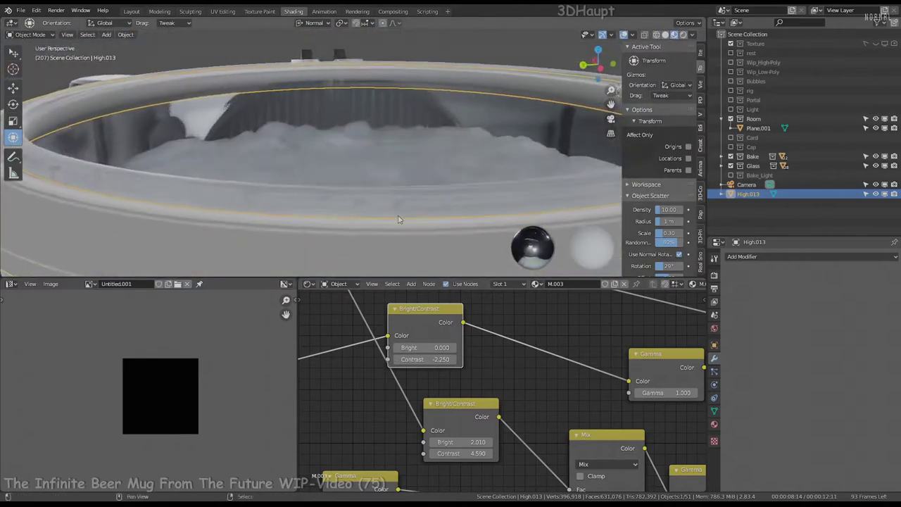
text(0)
key(Return)
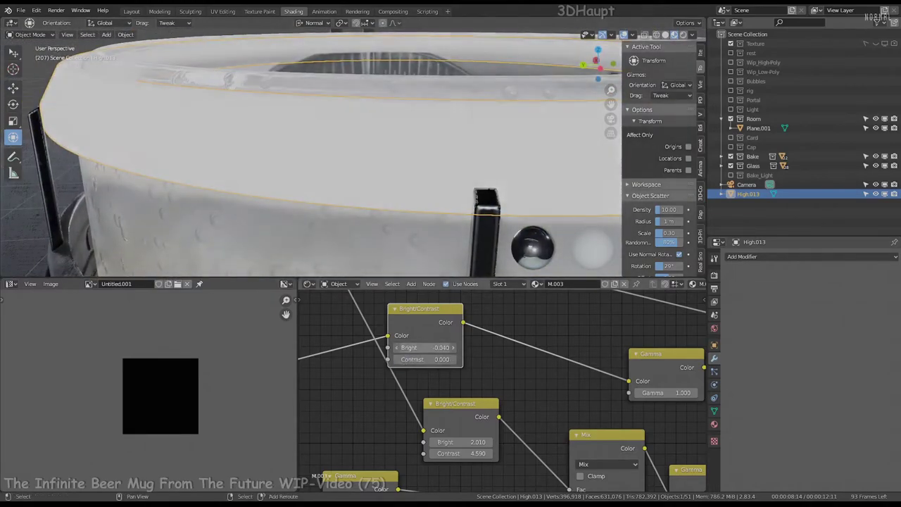
mouse_move(425, 347)
mouse_down()
mouse_move(415, 347)
mouse_move(433, 347)
mouse_up()
Back in the main material, reposition the Mix node and set its second colour to black
key(Tab)
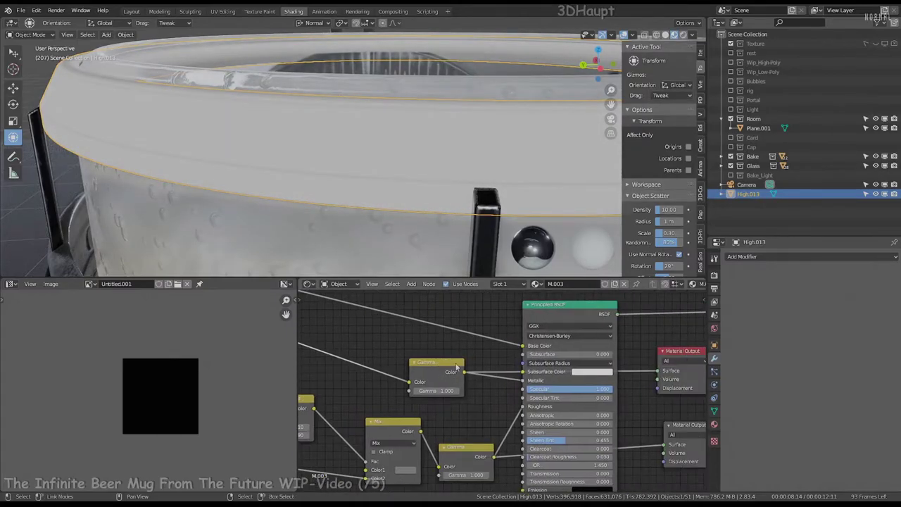
mouse_move(437, 183)
middle_down()
mouse_move(474, 150)
mouse_move(229, 118)
middle_up()
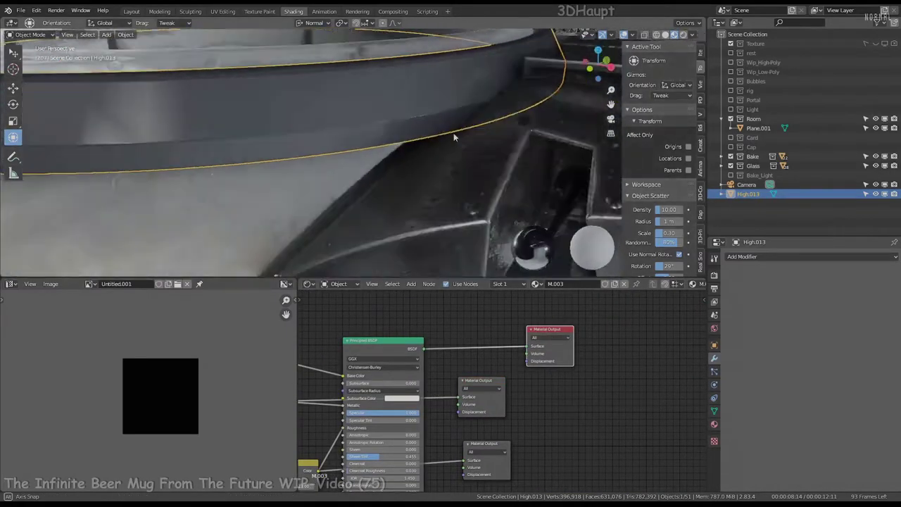
middle_drag(298, 410, 499, 372)
scroll(500, 372, up, 1)
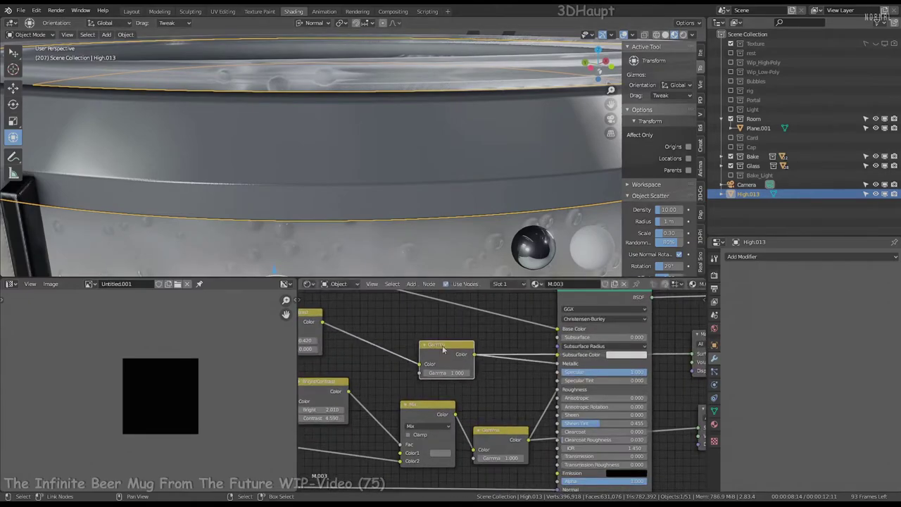
middle_drag(431, 346, 562, 340)
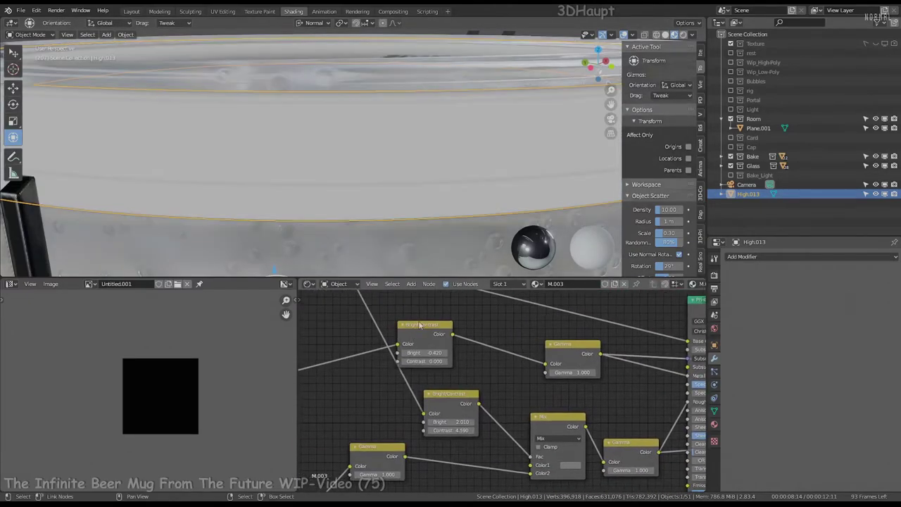
click(451, 331)
scroll(451, 331, up, 2)
click(493, 370)
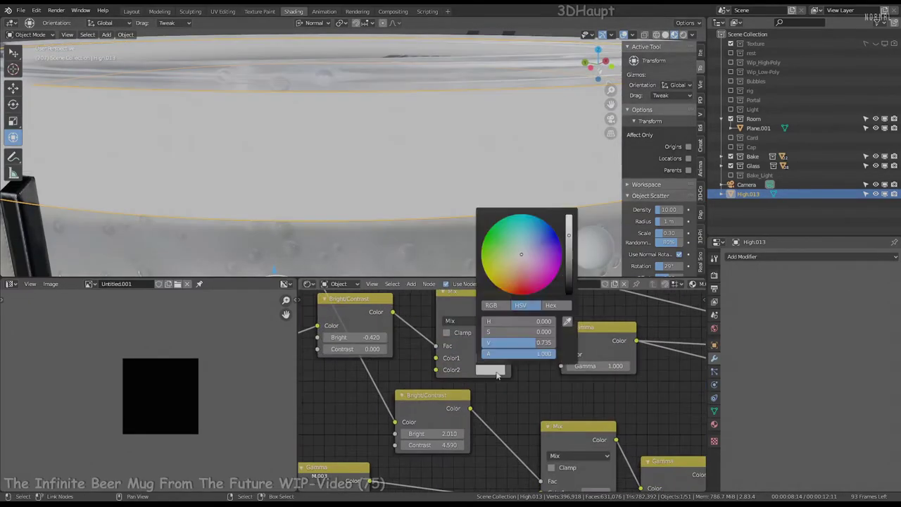
mouse_move(569, 238)
mouse_down()
mouse_move(569, 292)
mouse_move(569, 211)
mouse_move(569, 292)
mouse_up()
click(490, 370)
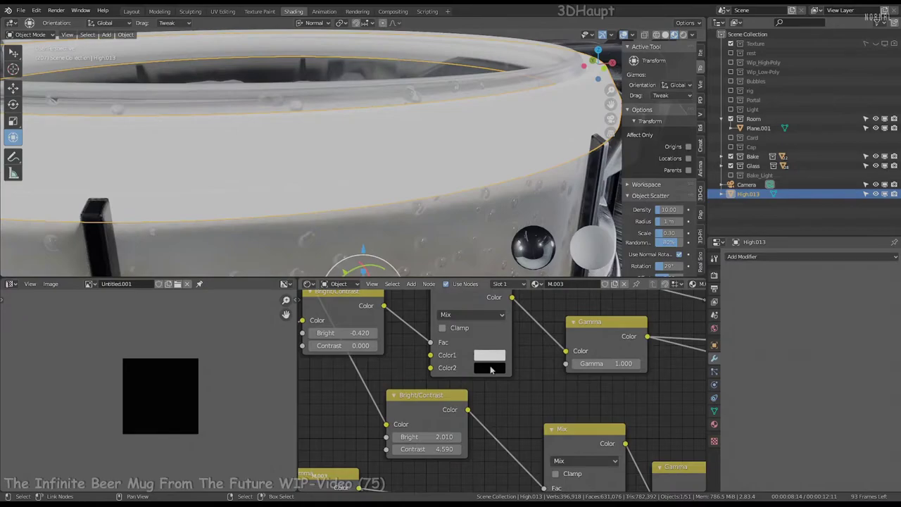
Inspect the rim, confirm a Gamma of 1.000 and check the Mix node's first colour
scroll(491, 369, down, 3)
mouse_move(395, 155)
middle_down()
mouse_move(204, 167)
mouse_move(239, 129)
middle_up()
scroll(349, 147, down, 3)
mouse_move(348, 146)
middle_down()
mouse_move(229, 129)
mouse_move(291, 133)
mouse_move(346, 117)
middle_up()
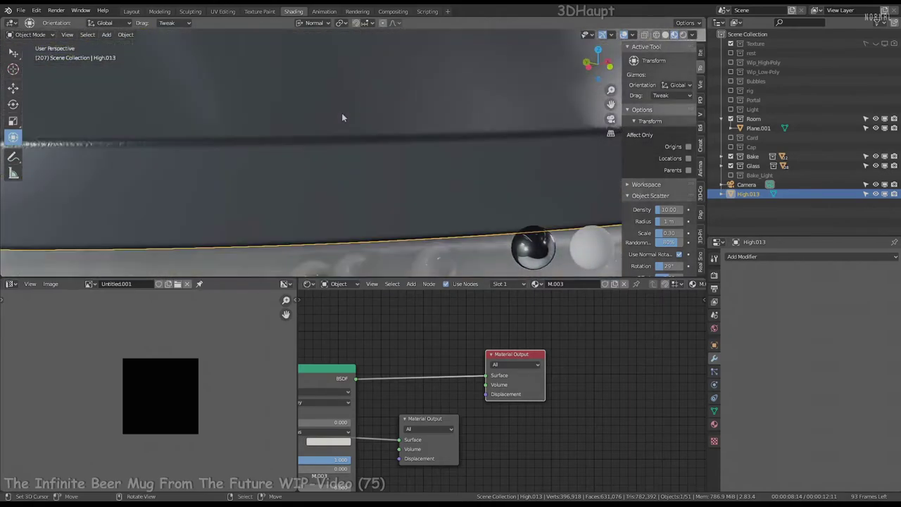
scroll(346, 117, down, 5)
scroll(512, 381, up, 3)
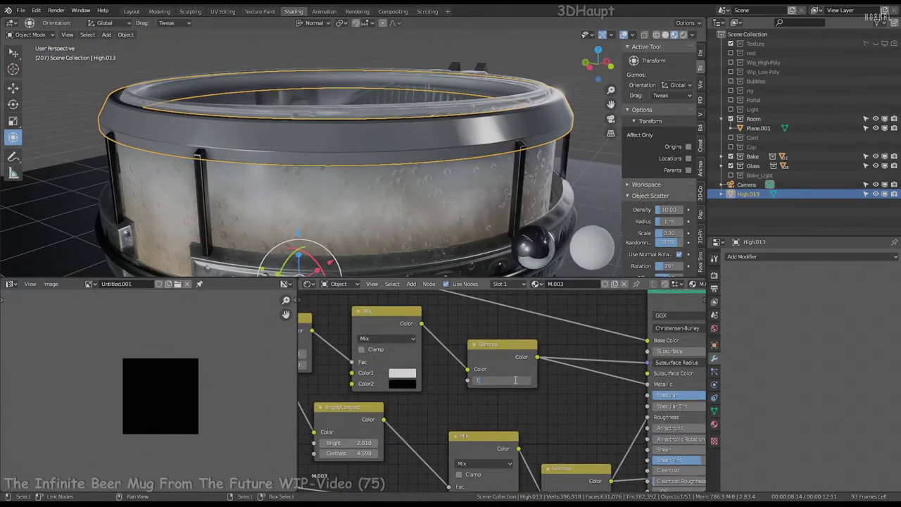
key(Return)
click(392, 374)
middle_drag(562, 345, 598, 351)
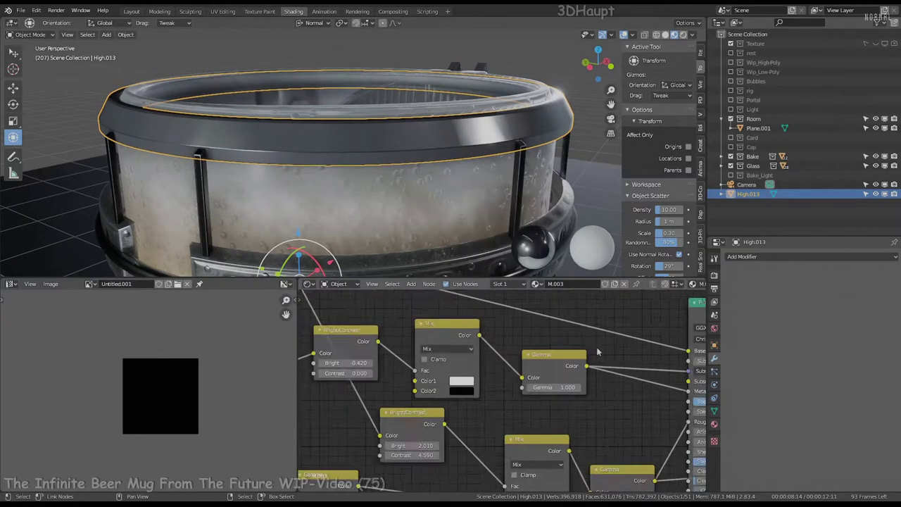
Lower the Gamma to 1.190, then to 0.420, and darken the second Mix colour nearly to black
scroll(597, 351, up, 2)
click(392, 360)
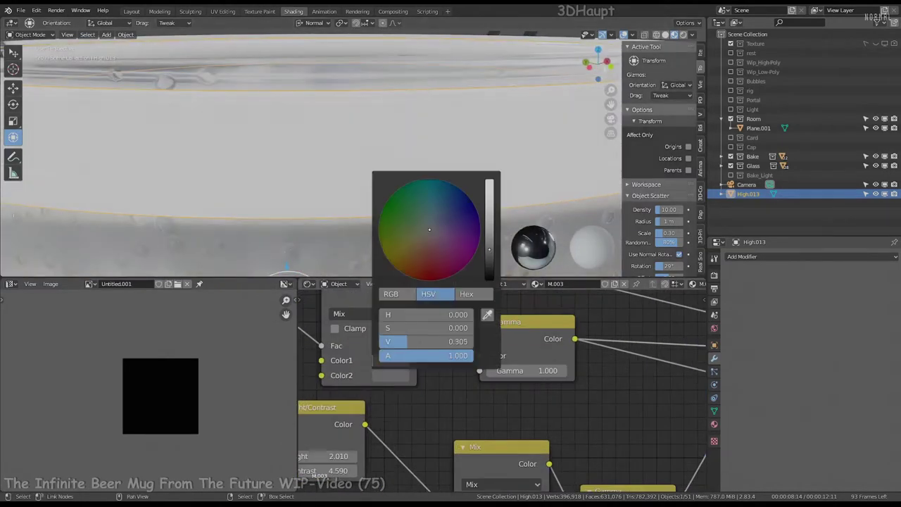
scroll(493, 387, down, 4)
scroll(365, 179, down, 2)
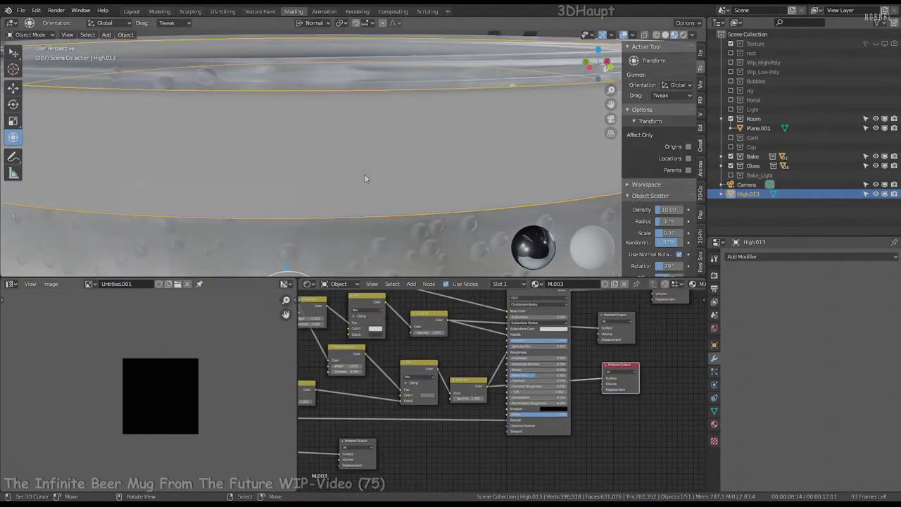
scroll(365, 178, up, 2)
scroll(491, 415, up, 2)
scroll(490, 416, up, 2)
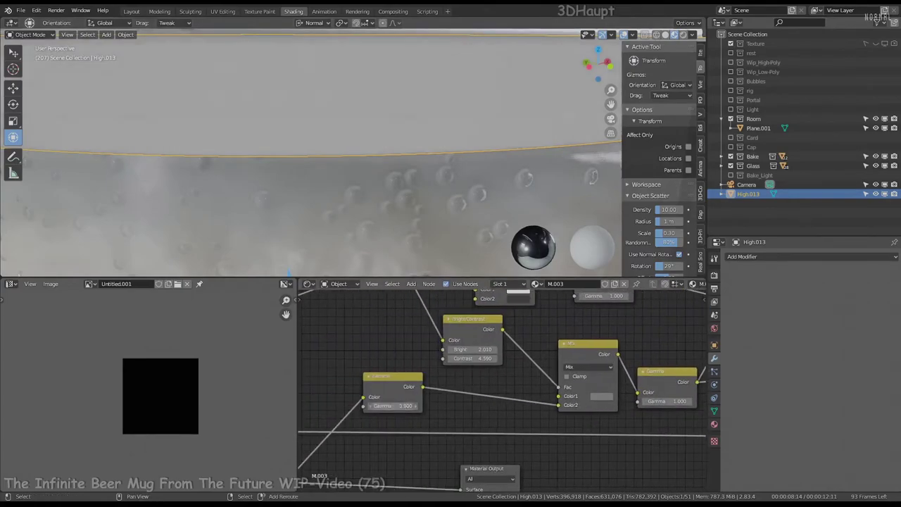
drag(394, 406, 381, 406)
middle_drag(607, 408, 526, 425)
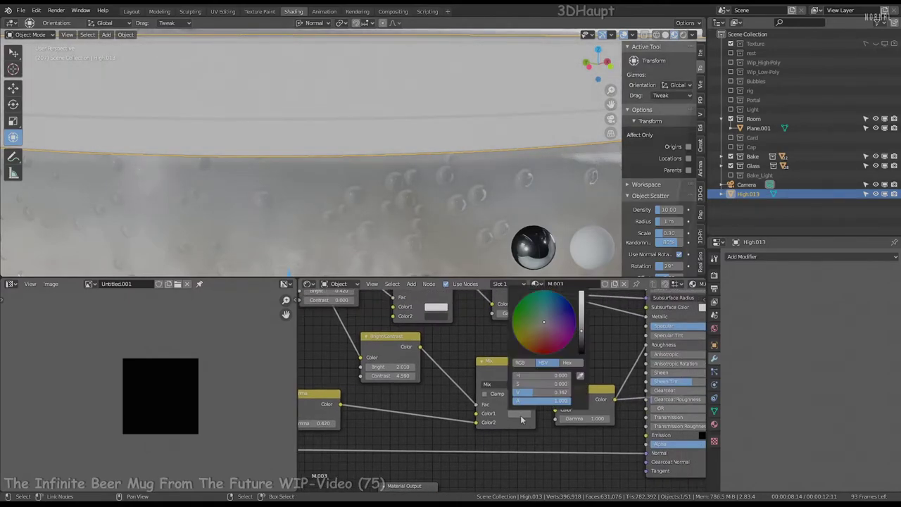
drag(542, 392, 525, 392)
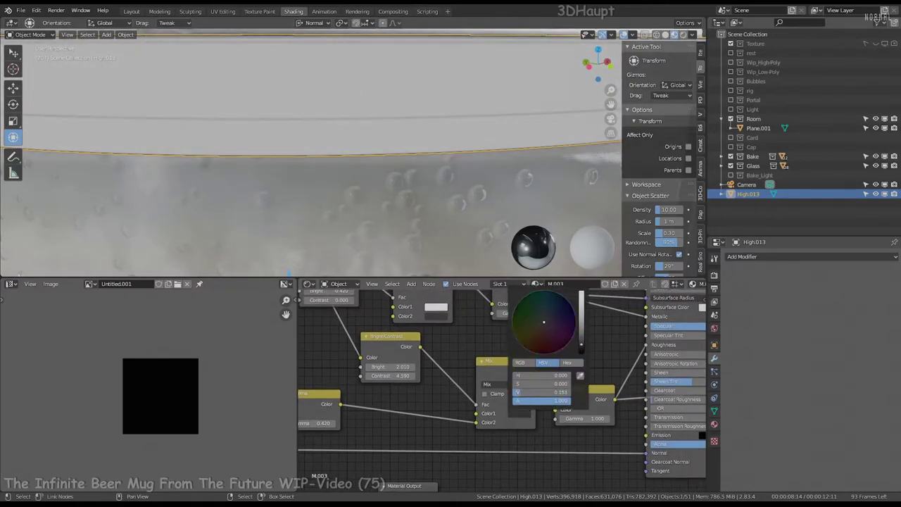
middle_drag(525, 394, 627, 386)
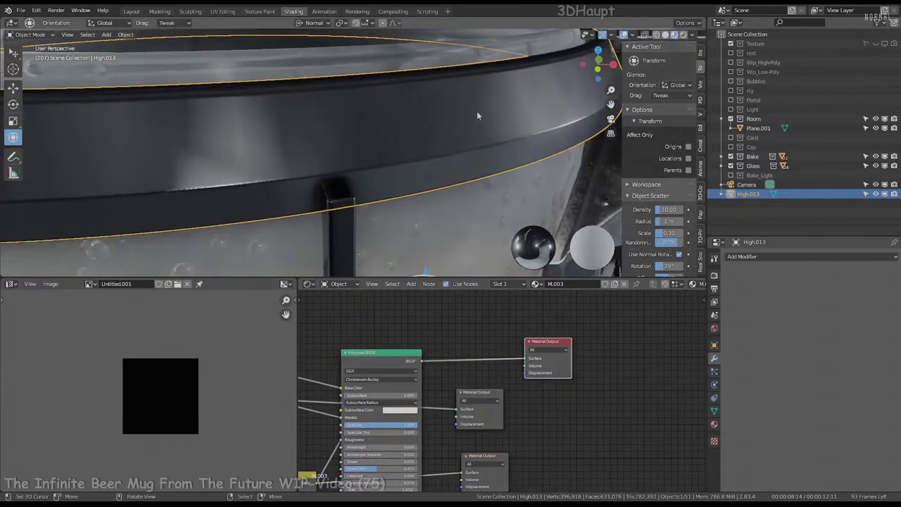
Orbit around the mug to check the rim and side wall in the viewport shading
middle_drag(477, 116, 406, 165)
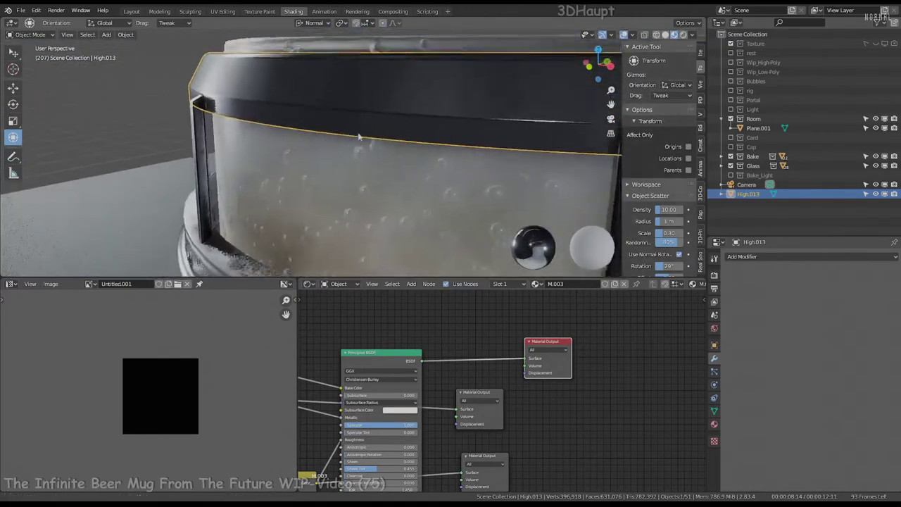
click(693, 35)
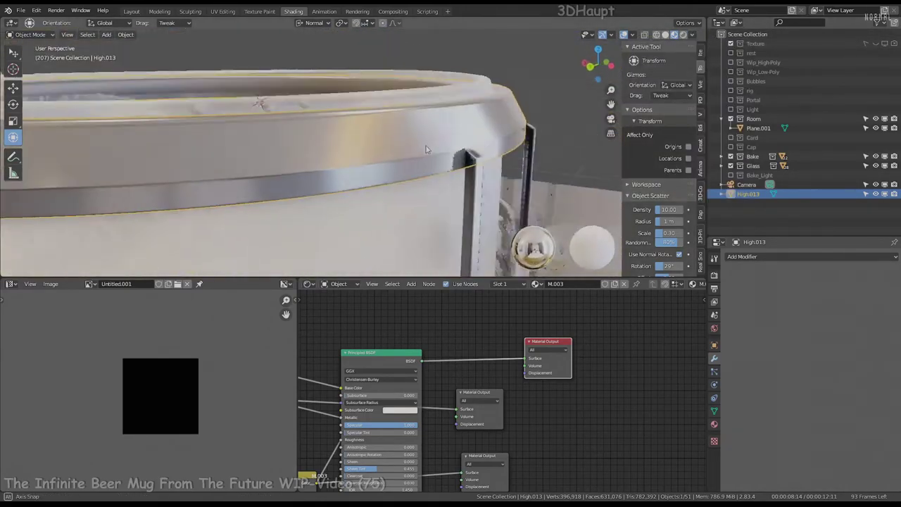
middle_drag(160, 138, 139, 157)
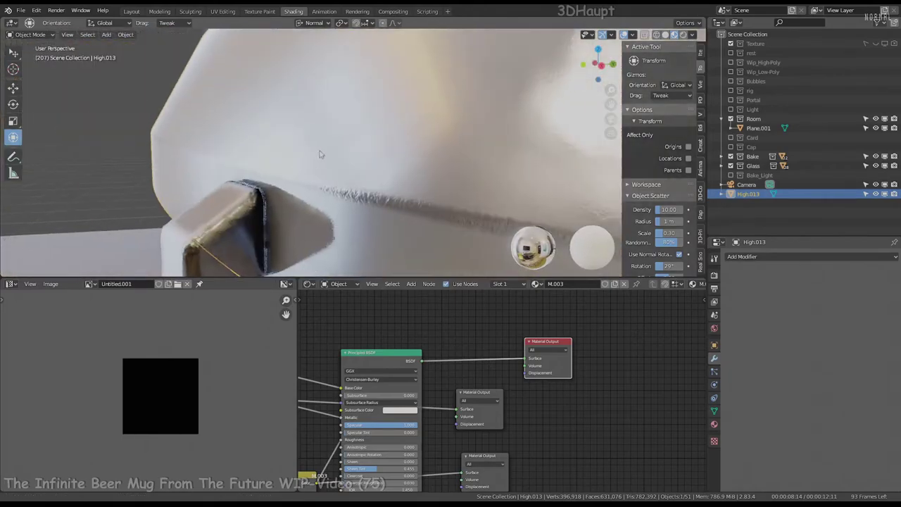
scroll(702, 361, up, 2)
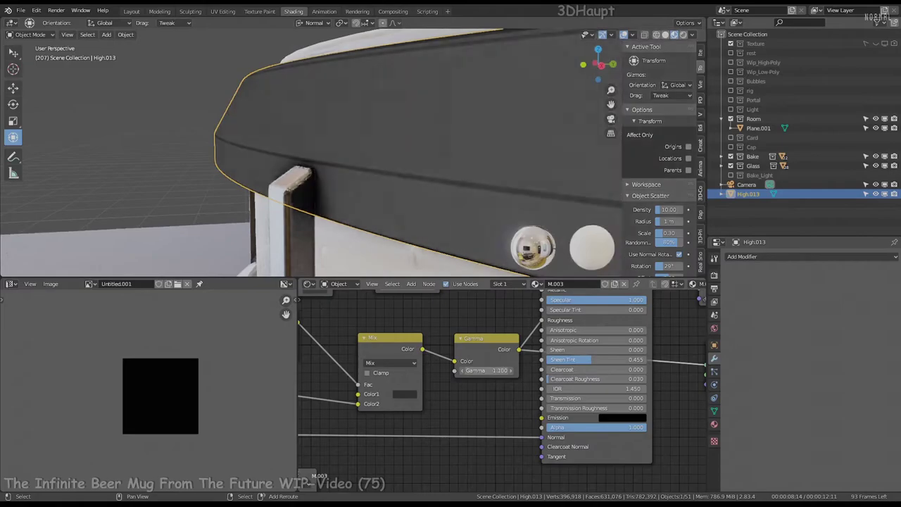
Move the Mix node aside and tune the Gamma field, settling at 0.860
drag(382, 414, 495, 369)
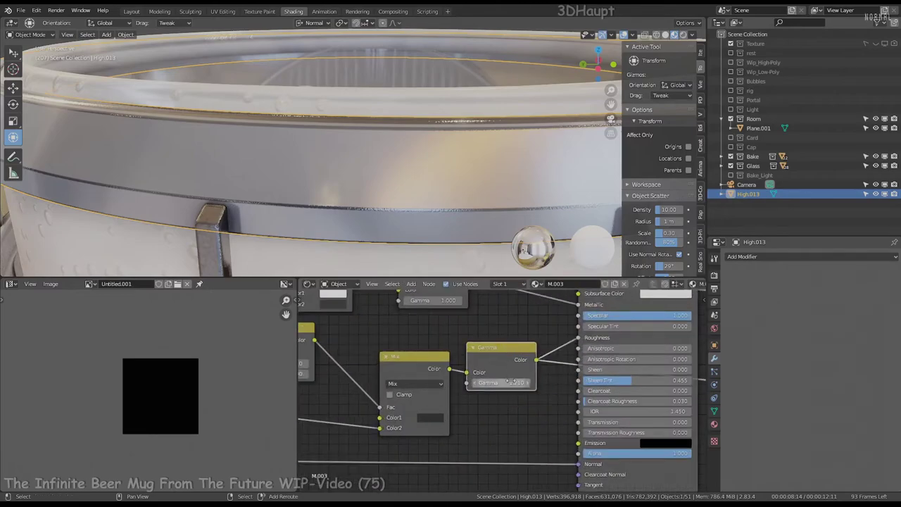
drag(512, 383, 521, 382)
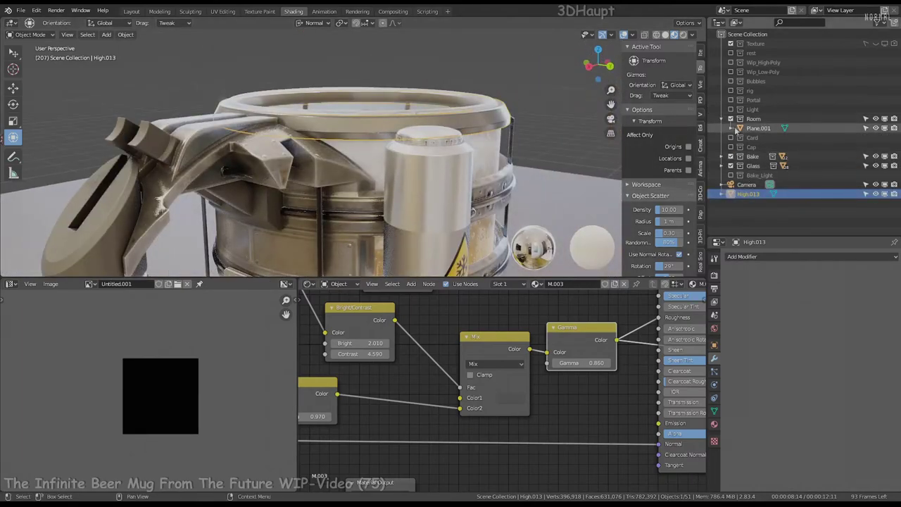
Hide the Glass collection in the Outliner and toggle the High_Parts collection's visibility
click(731, 156)
click(740, 156)
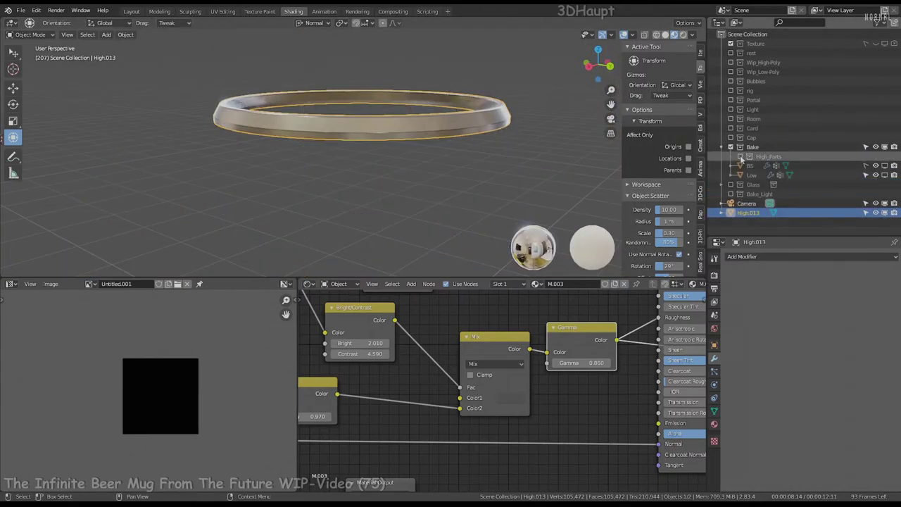
click(740, 156)
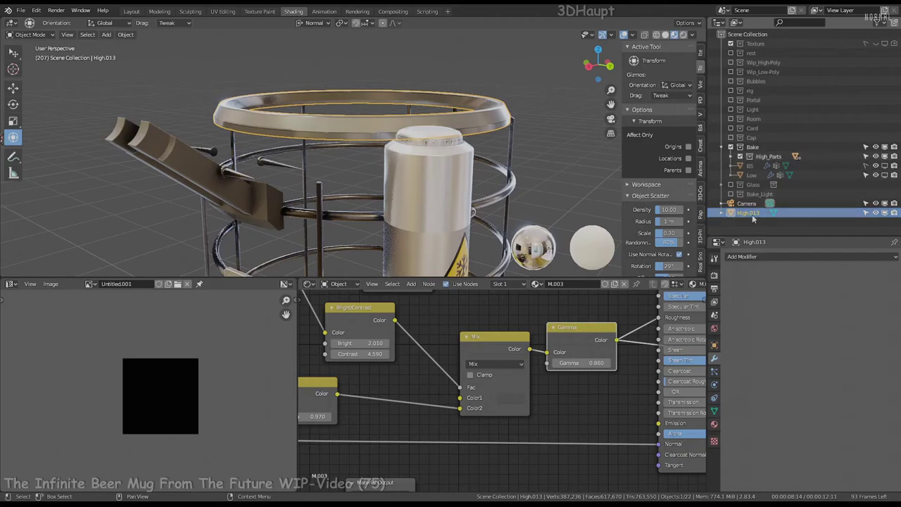
click(740, 155)
click(740, 156)
click(735, 155)
Maximize the viewport, hide the spikes, inspect the base block, then start Save As
mouse_move(453, 84)
middle_down()
mouse_move(316, 141)
mouse_move(380, 162)
middle_up()
key(ctrl+space)
scroll(455, 233, up, 5)
mouse_move(455, 233)
middle_down()
mouse_move(456, 260)
mouse_move(349, 236)
mouse_move(512, 274)
mouse_move(423, 254)
mouse_move(471, 297)
mouse_move(250, 181)
middle_up()
click(349, 236)
key(h)
click(512, 274)
scroll(471, 298, down, 3)
scroll(413, 176, up, 5)
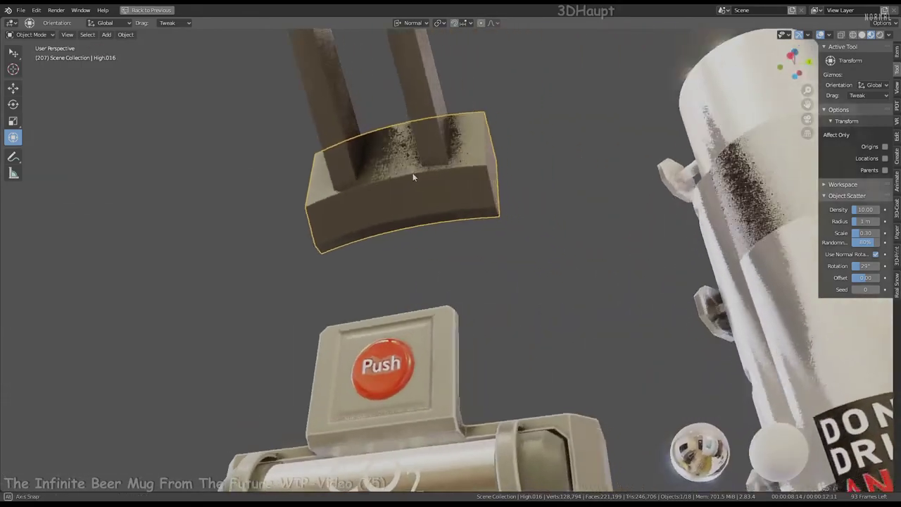
middle_drag(413, 176, 383, 227)
click(20, 10)
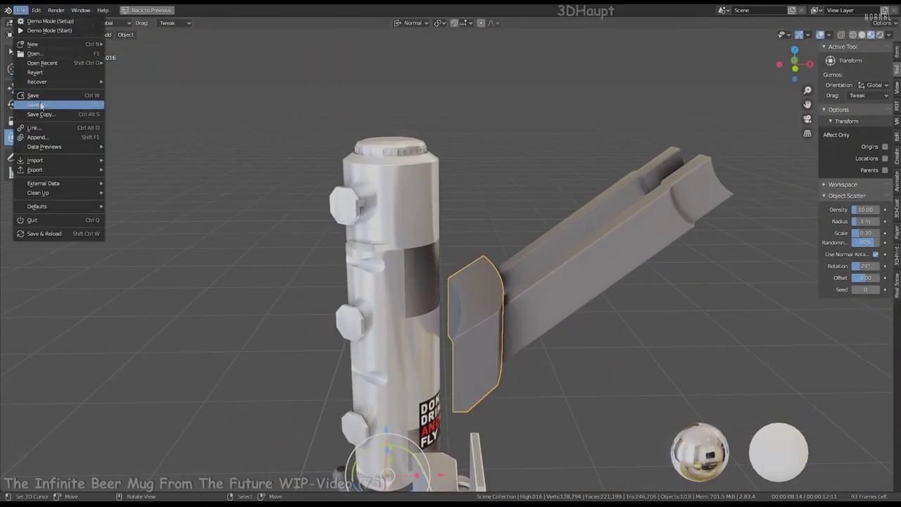